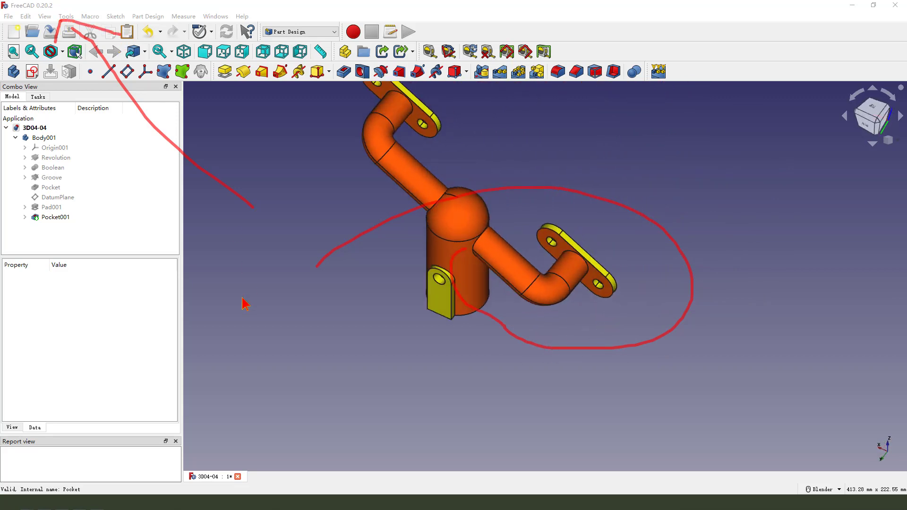
# Review the 022.png drawing in Photos, marking the H-H section and lower pipe, then clear the marks
pyautogui.hotkey('alt', 'Tab')
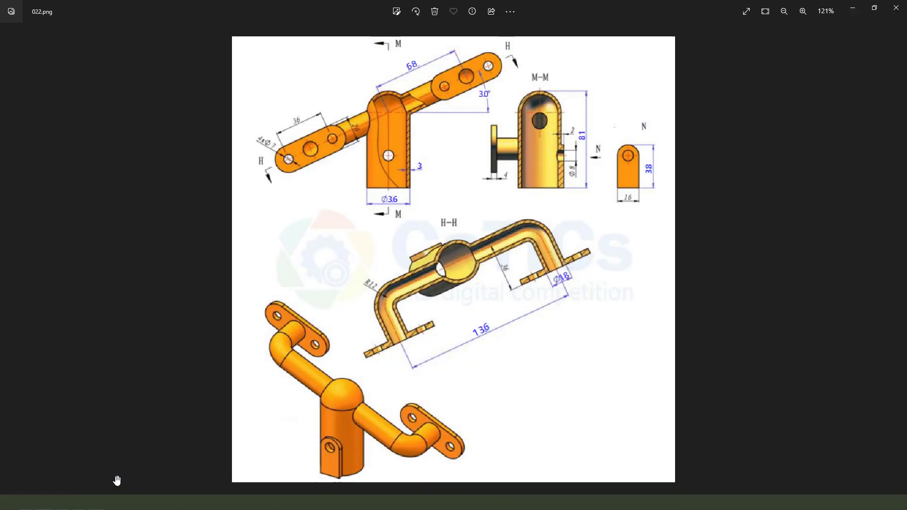
pyautogui.moveTo(349, 282)
pyautogui.mouseDown()
pyautogui.moveTo(582, 217)
pyautogui.moveTo(361, 335)
pyautogui.moveTo(362, 312)
pyautogui.mouseUp()
pyautogui.moveTo(282, 289)
pyautogui.mouseDown()
pyautogui.moveTo(305, 409)
pyautogui.moveTo(301, 392)
pyautogui.mouseUp()
pyautogui.moveTo(266, 270); pyautogui.dragTo(250, 340)
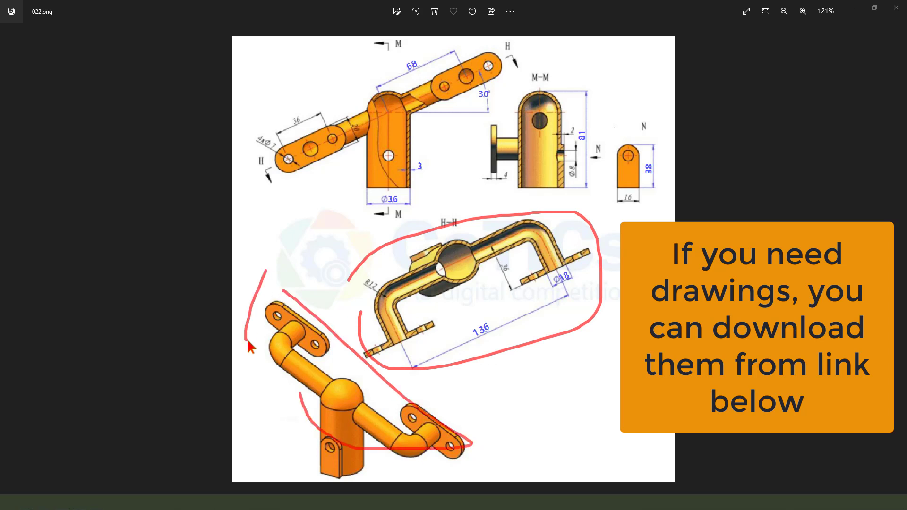
pyautogui.moveTo(310, 201)
pyautogui.mouseDown()
pyautogui.moveTo(477, 105)
pyautogui.moveTo(517, 70)
pyautogui.moveTo(366, 68)
pyautogui.moveTo(258, 150)
pyautogui.moveTo(310, 198)
pyautogui.mouseUp()
pyautogui.press('Escape')
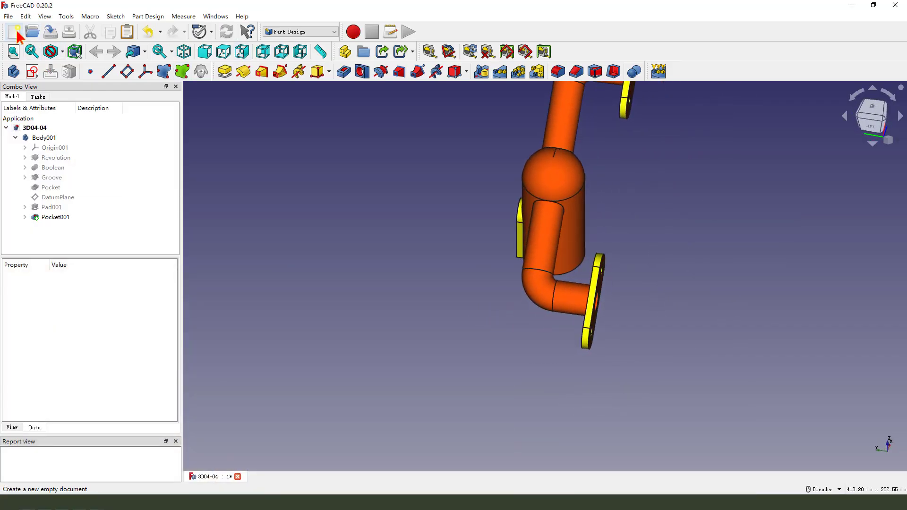
# Create a new document with a body and a sketch on the XY plane
pyautogui.click(13, 31)
pyautogui.click(14, 73)
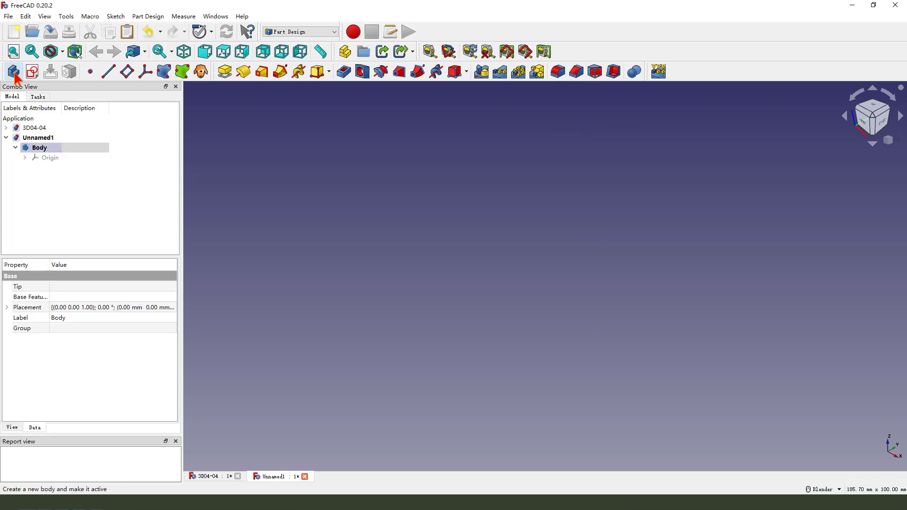
pyautogui.click(32, 72)
pyautogui.scroll(-1, 286, 208)
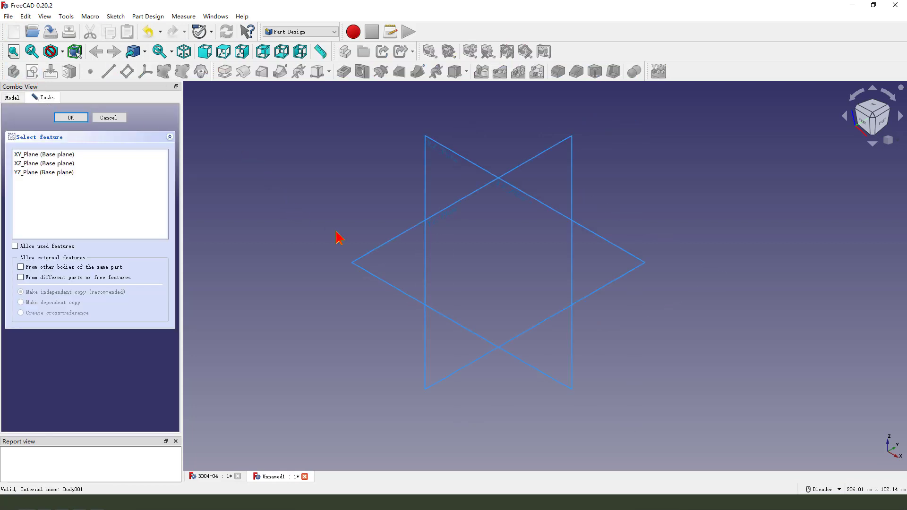
pyautogui.click(365, 262)
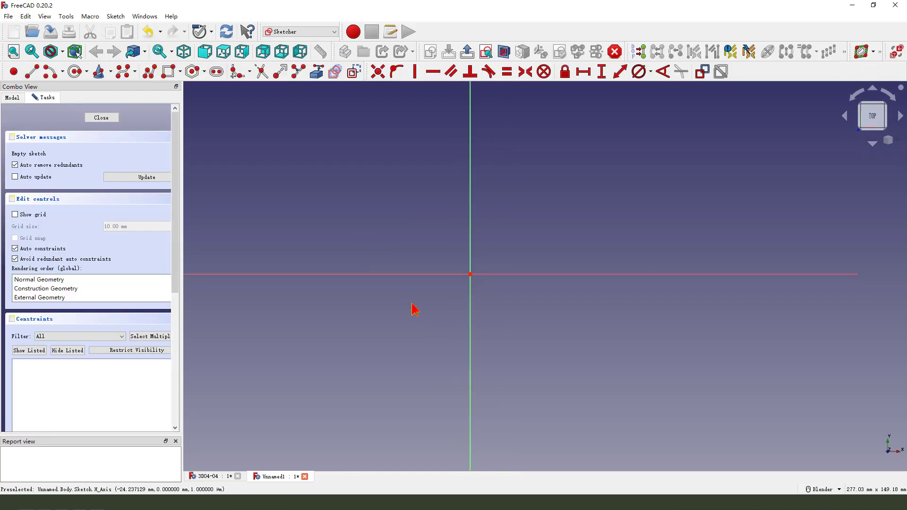
pyautogui.scroll(1, 410, 275)
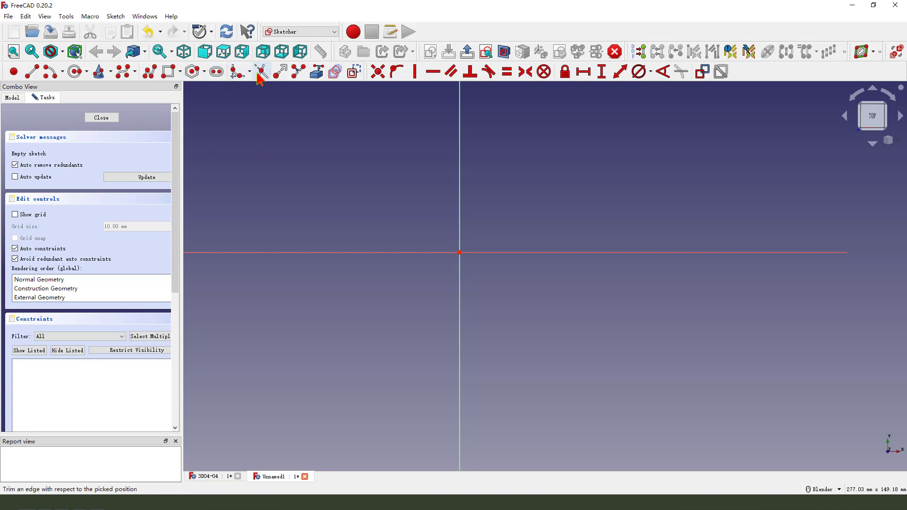
# Draw an open three-line U-shaped polyline: left leg, top line, right leg
pyautogui.click(151, 73)
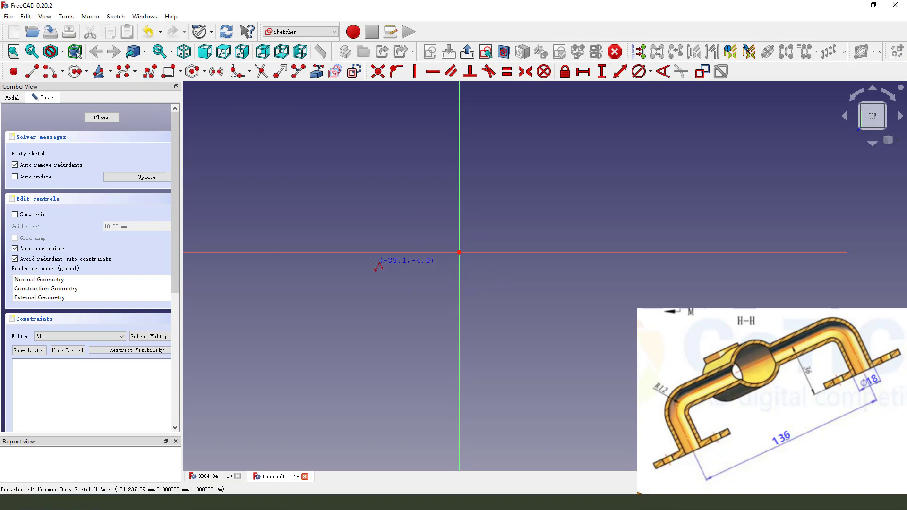
pyautogui.click(340, 331)
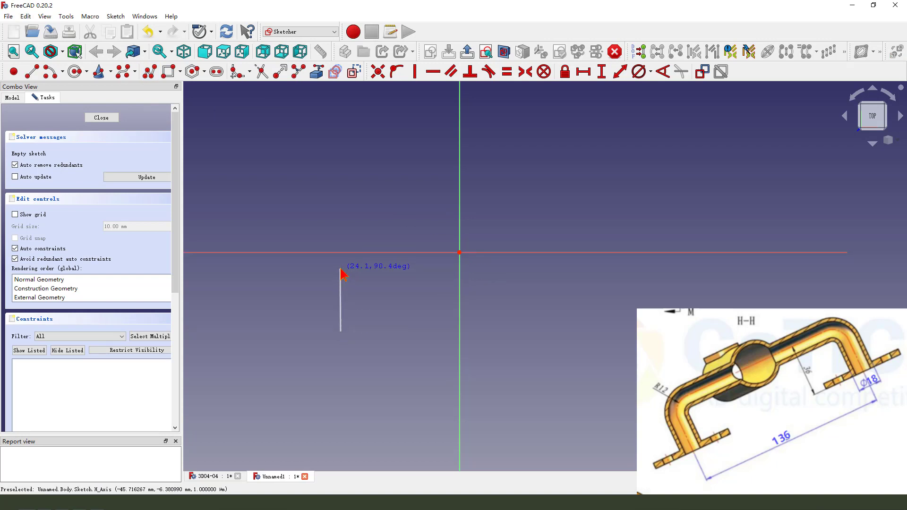
pyautogui.click(340, 269)
pyautogui.click(612, 268)
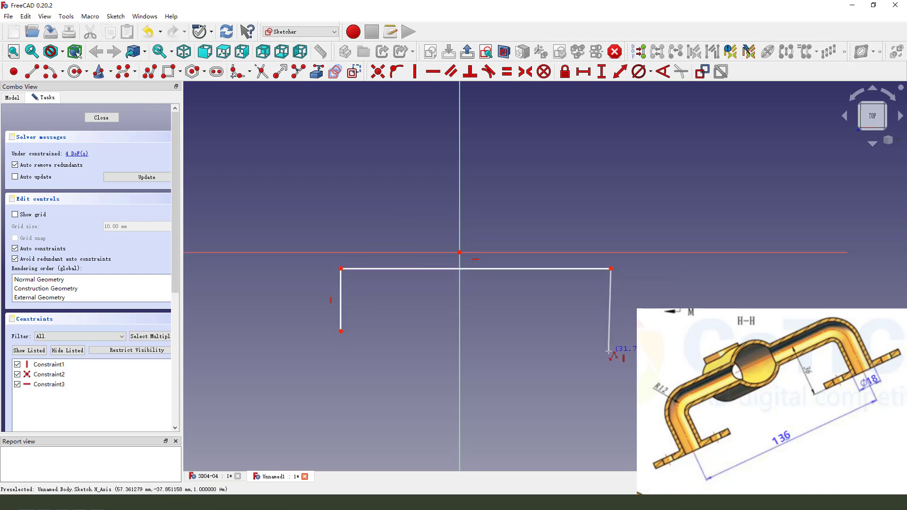
pyautogui.click(609, 351)
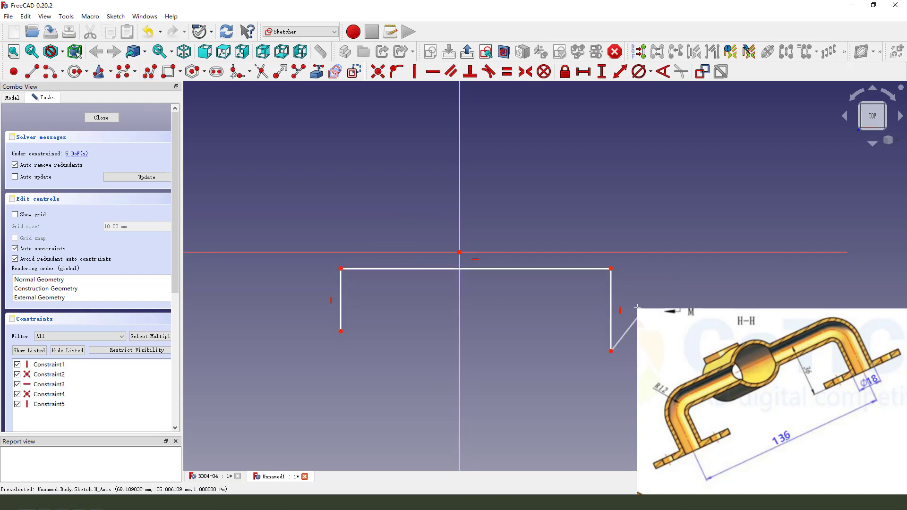
# Make the two legs equal and the top endpoints symmetric about the origin
pyautogui.click(612, 295)
pyautogui.click(341, 299)
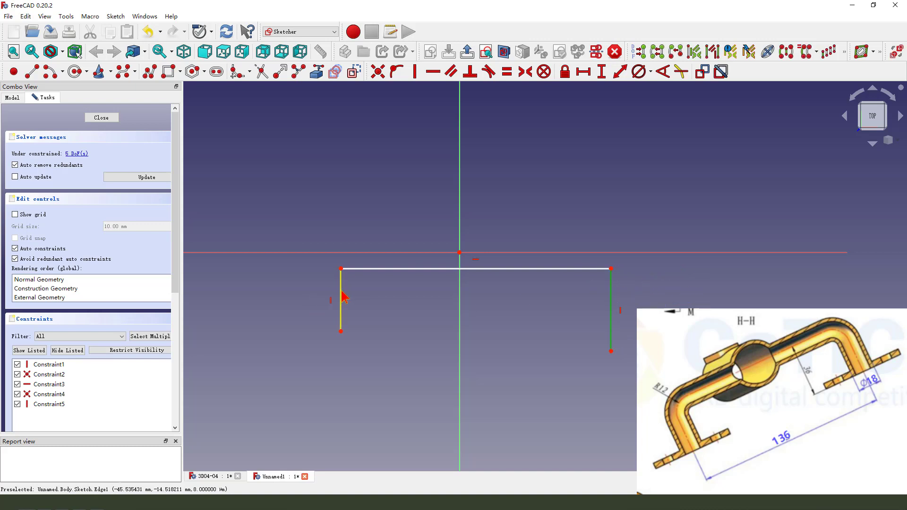
pyautogui.click(507, 74)
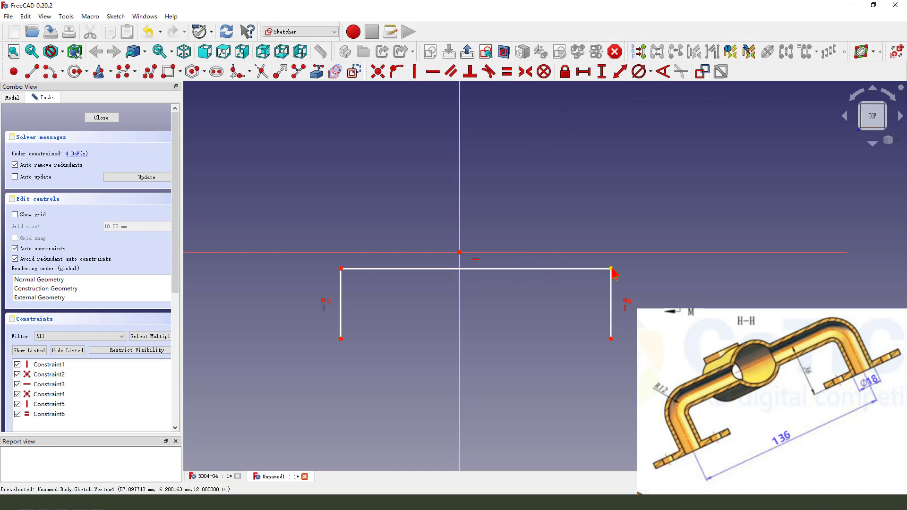
pyautogui.click(341, 269)
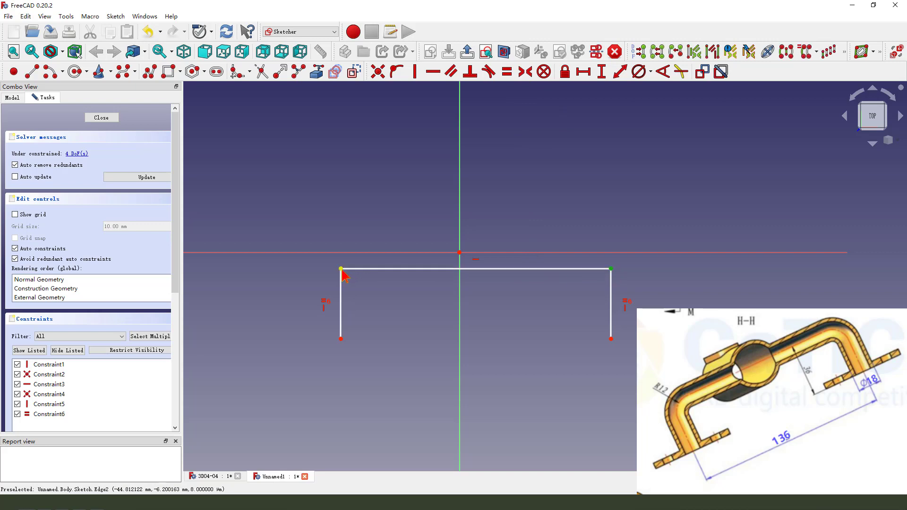
pyautogui.click(460, 253)
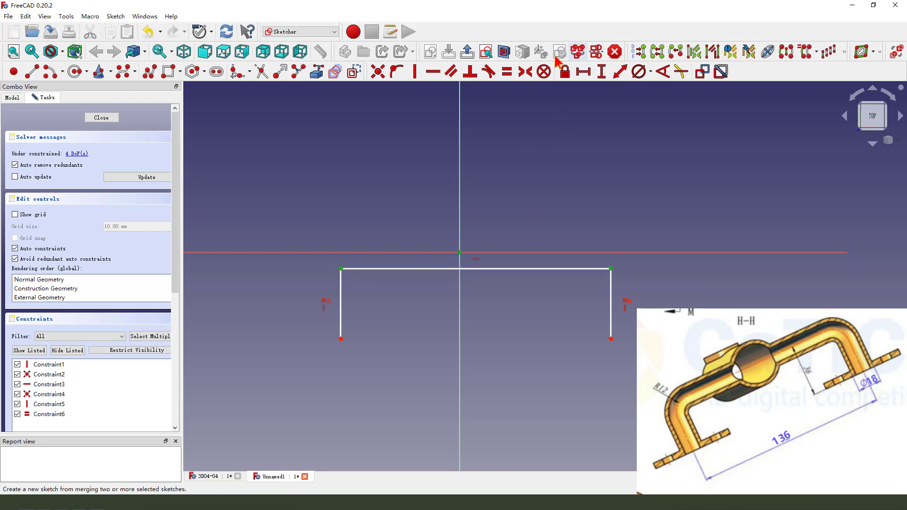
pyautogui.click(525, 73)
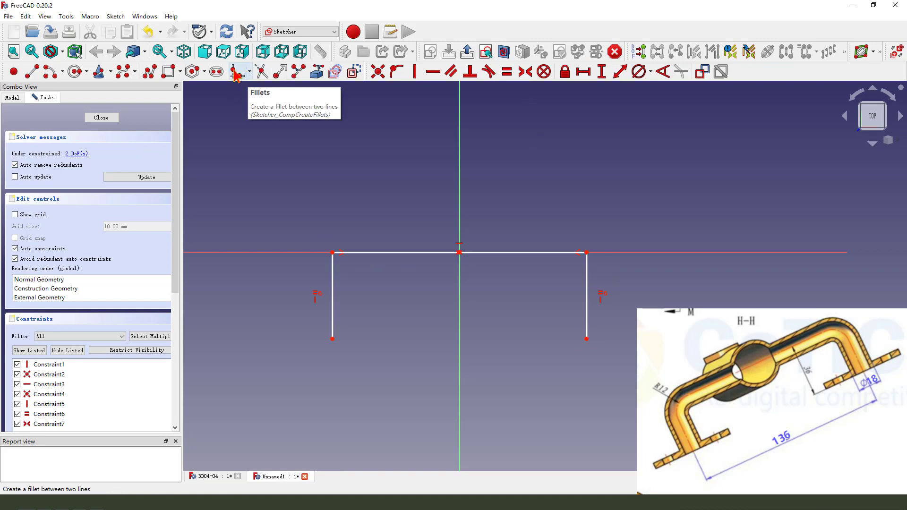
# Fillet the top-left and top-right corners of the profile
pyautogui.click(236, 75)
pyautogui.click(364, 253)
pyautogui.click(333, 281)
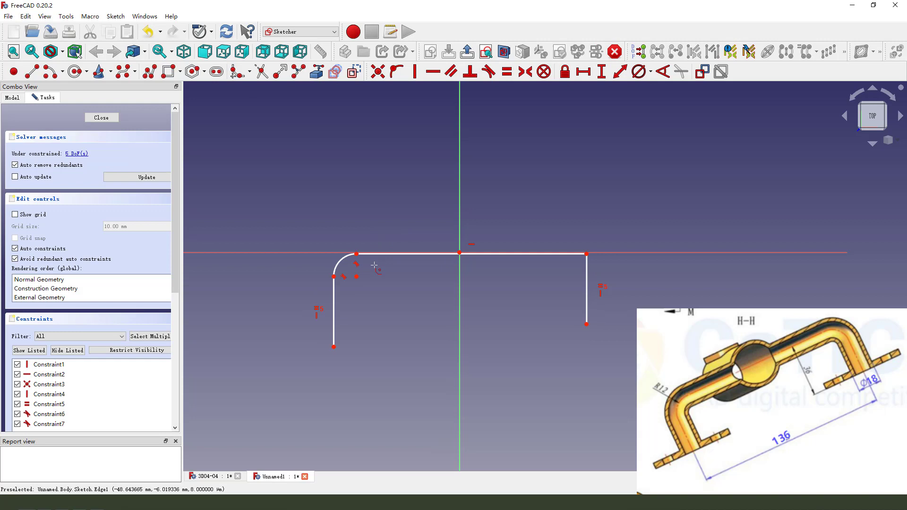
pyautogui.click(564, 254)
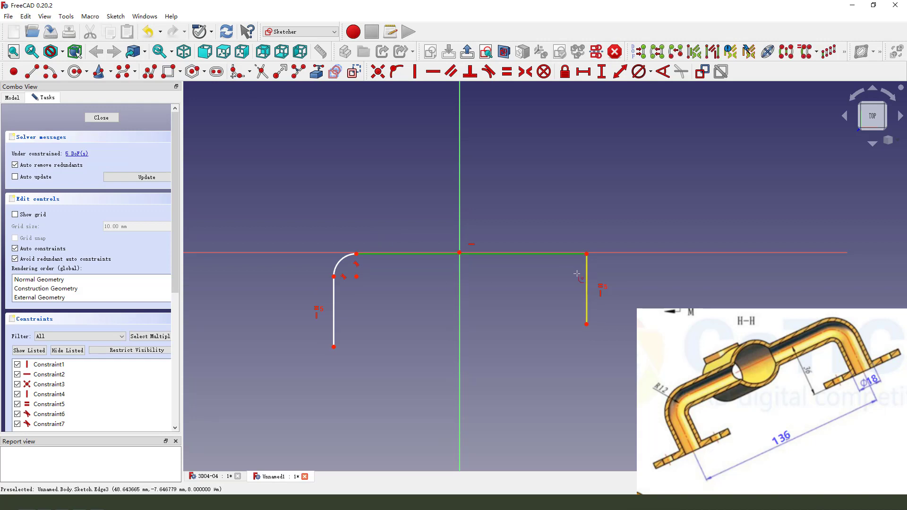
pyautogui.click(577, 274)
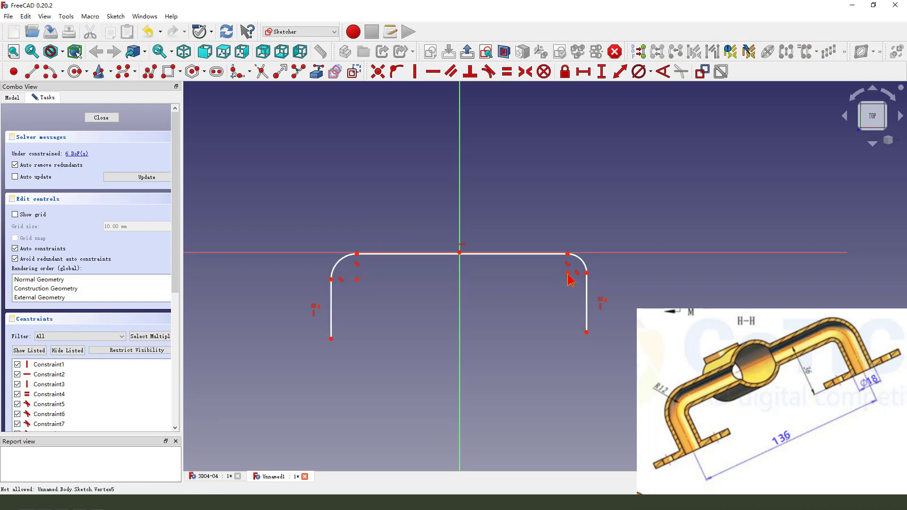
# Make the two fillet arcs equal and their top endpoints symmetric about the origin
pyautogui.click(348, 262)
pyautogui.click(507, 72)
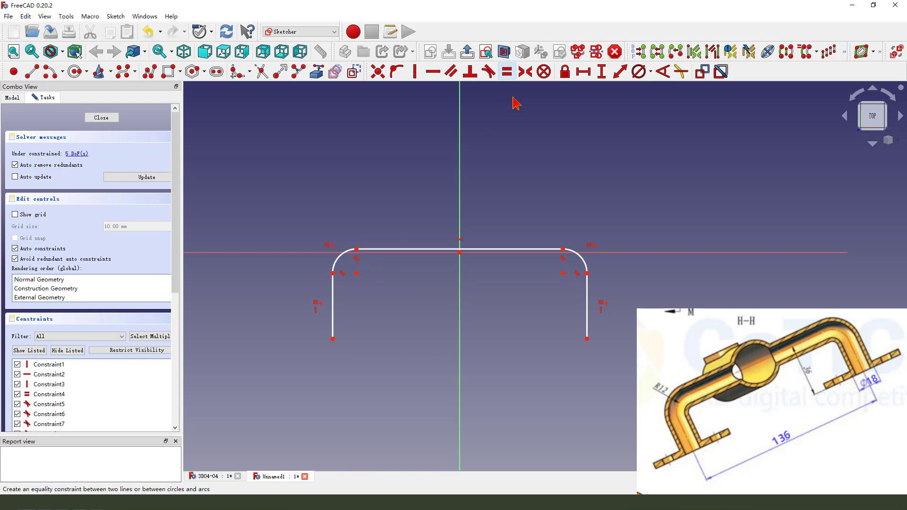
pyautogui.click(563, 249)
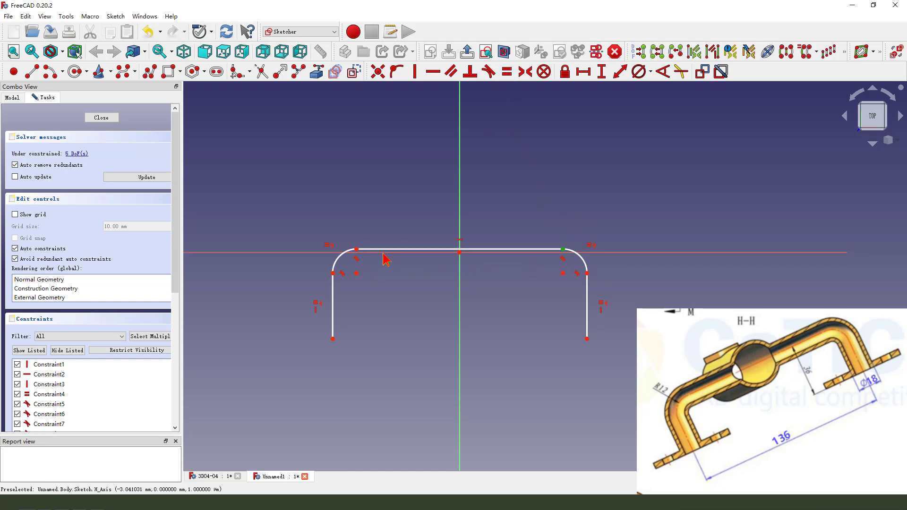
pyautogui.click(356, 249)
pyautogui.click(460, 253)
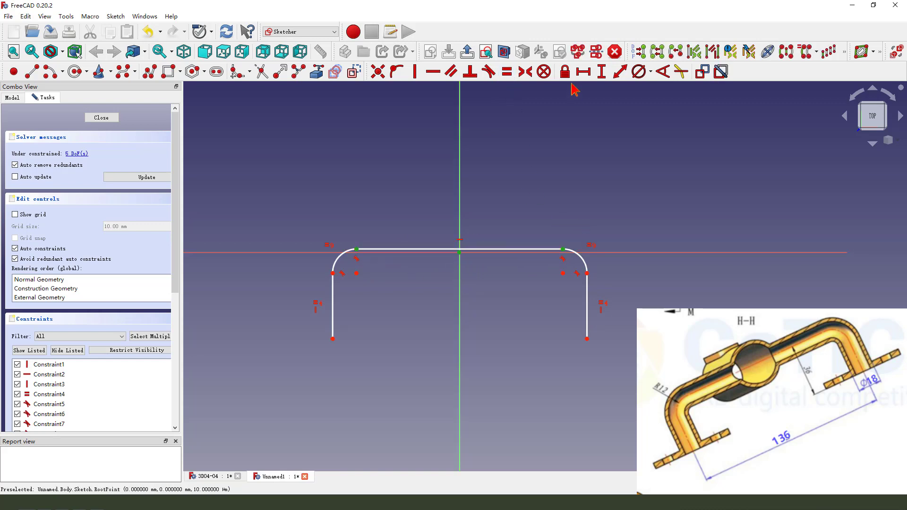
pyautogui.click(526, 72)
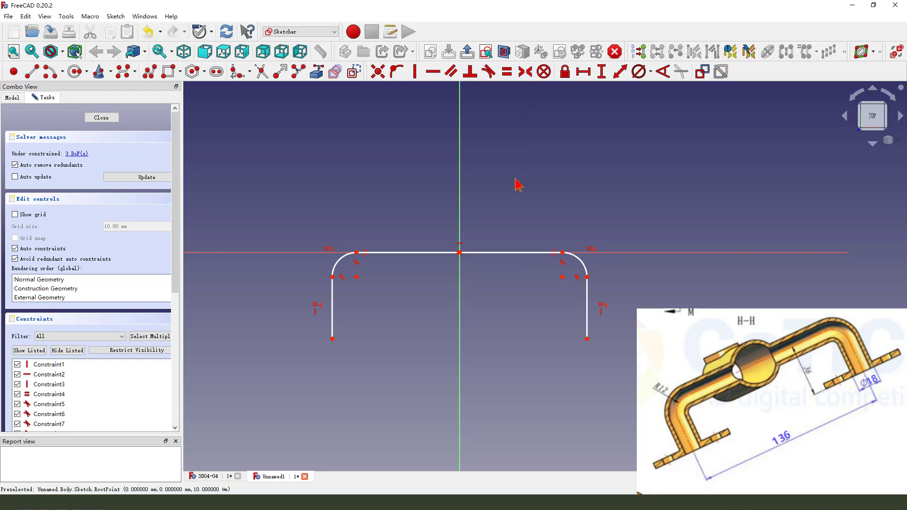
pyautogui.click(584, 269)
pyautogui.click(650, 72)
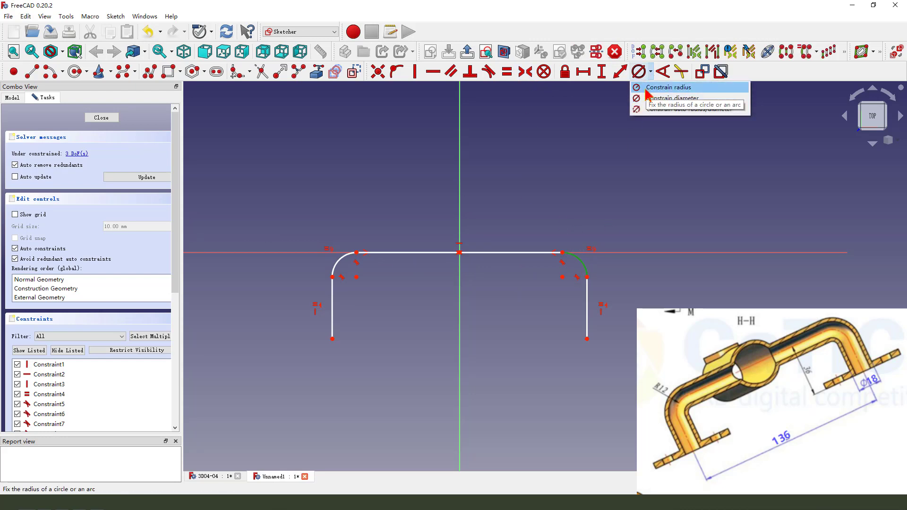
# Give the fillet arcs a 12 mm radius and move the R12 label aside
pyautogui.click(647, 89)
pyautogui.write('1')
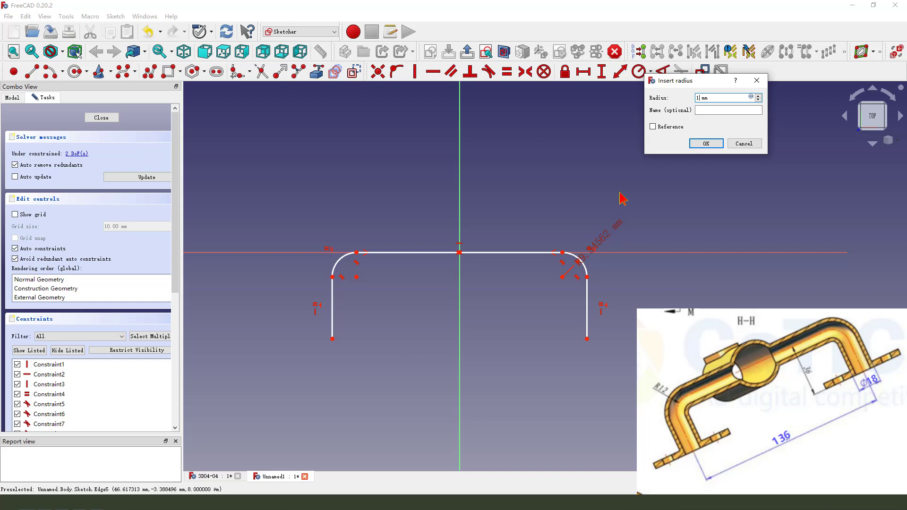
pyautogui.write('2')
pyautogui.press('Return')
pyautogui.moveTo(605, 247); pyautogui.dragTo(629, 219)
# Set a 136 mm horizontal distance between the two leg bottoms, label placed below
pyautogui.click(594, 339)
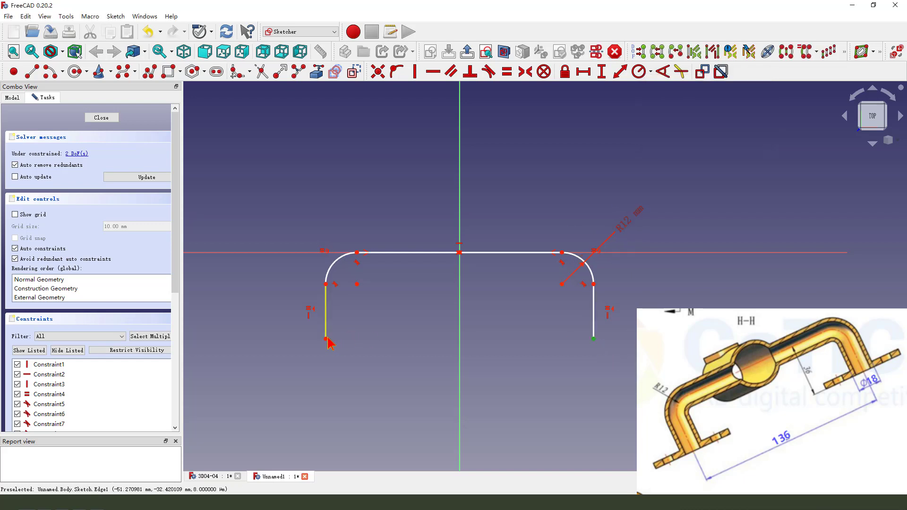
pyautogui.click(325, 339)
pyautogui.click(585, 71)
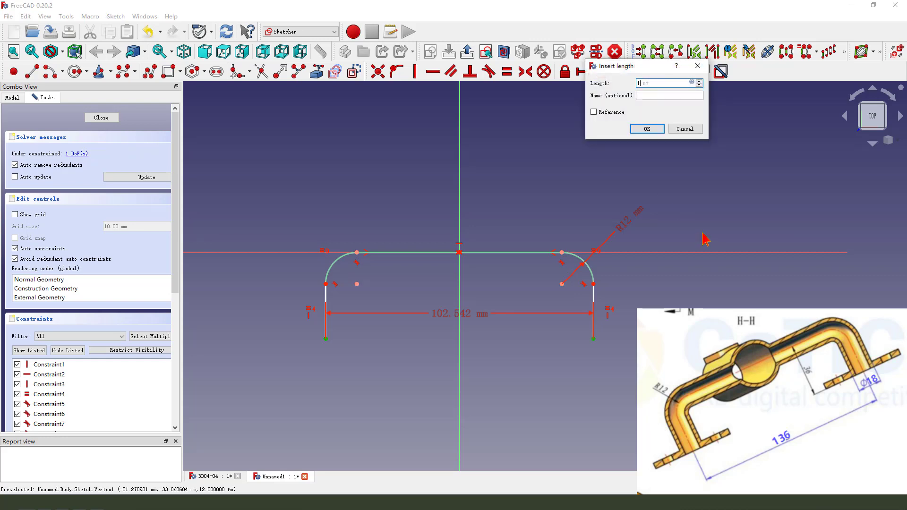
pyautogui.write('136')
pyautogui.press('Return')
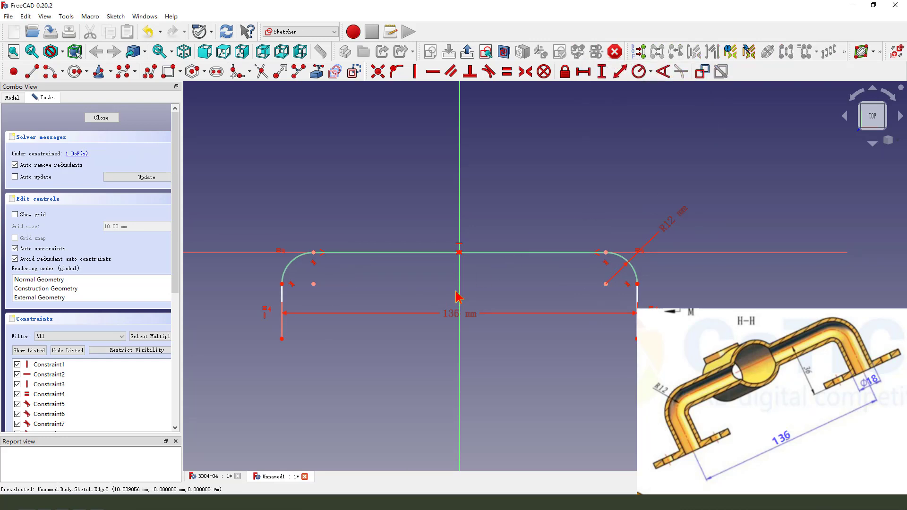
pyautogui.moveTo(452, 319)
pyautogui.mouseDown()
pyautogui.moveTo(444, 380)
pyautogui.moveTo(486, 383)
pyautogui.mouseUp()
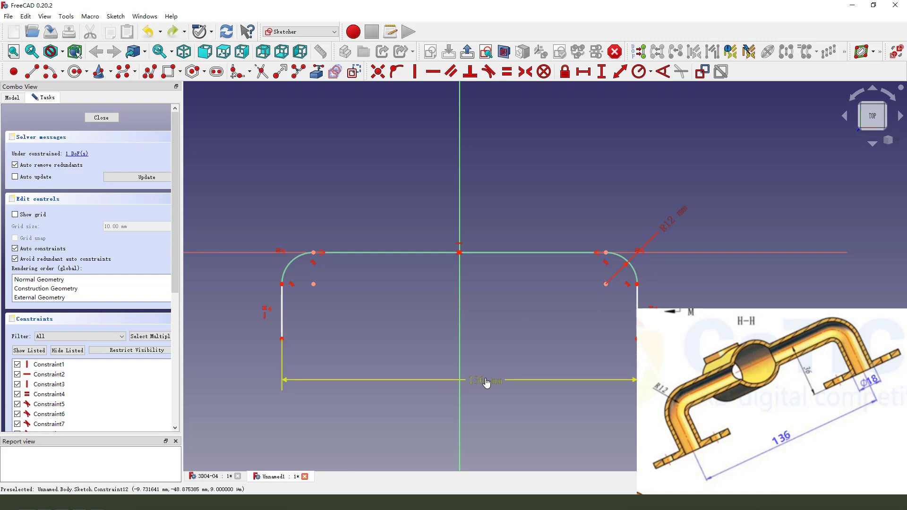
# Set the left leg's vertical height to 36 mm with its label placed left
pyautogui.click(282, 339)
pyautogui.click(313, 252)
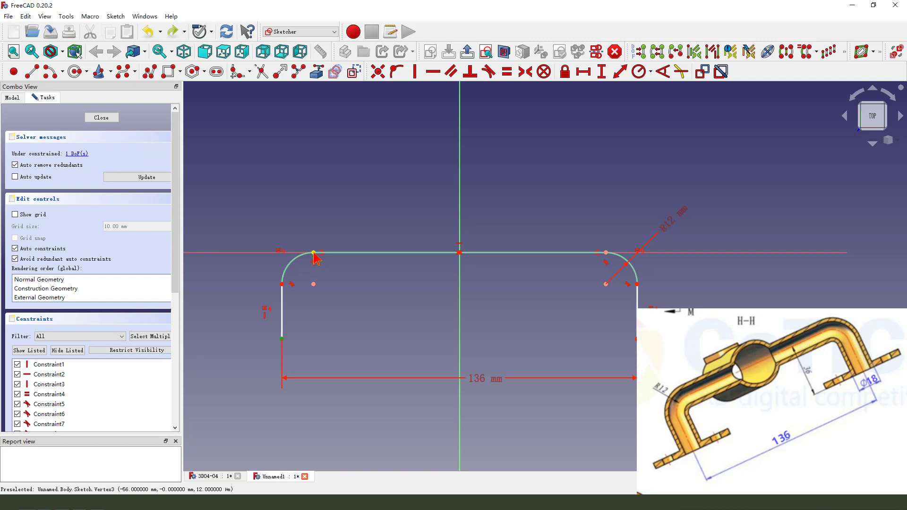
pyautogui.click(601, 71)
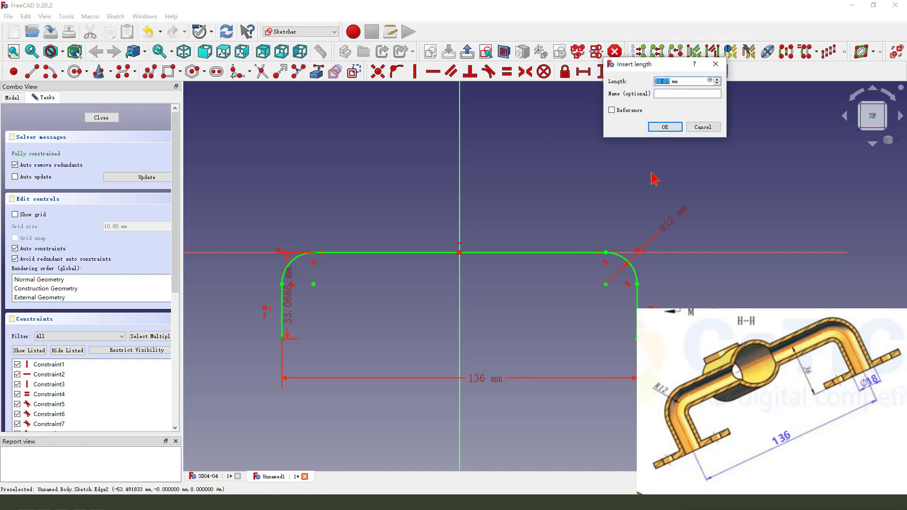
pyautogui.write('36')
pyautogui.press('Return')
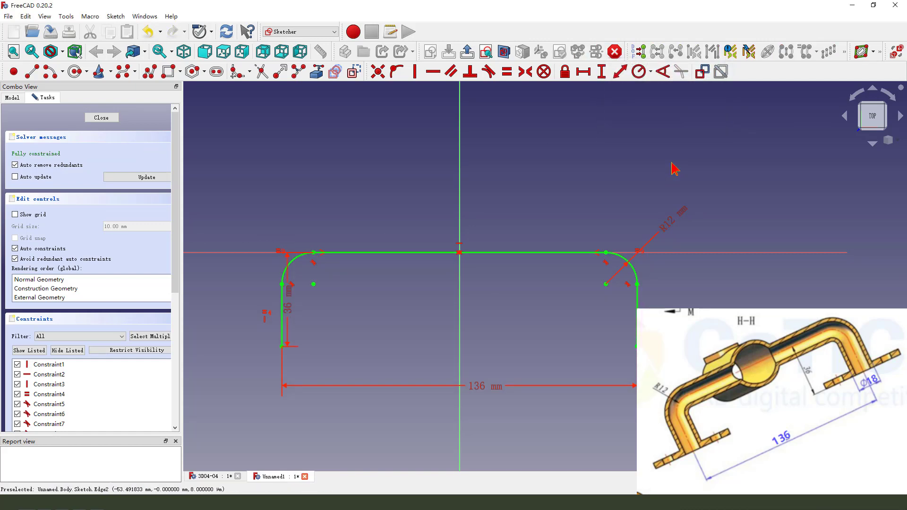
pyautogui.moveTo(289, 309)
pyautogui.mouseDown()
pyautogui.moveTo(357, 308)
pyautogui.moveTo(232, 310)
pyautogui.mouseUp()
pyautogui.scroll(-1, 433, 287)
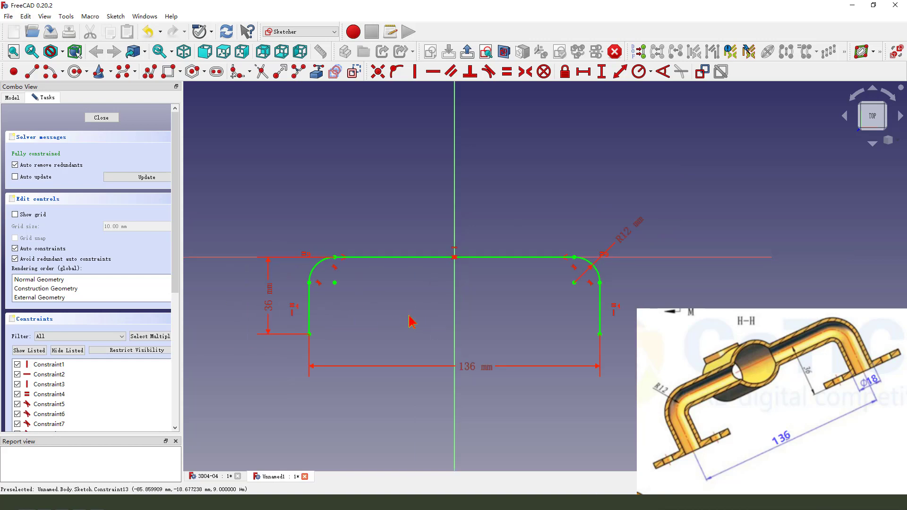
# Close the path sketch and expand its Attachment Offset properties
pyautogui.click(468, 52)
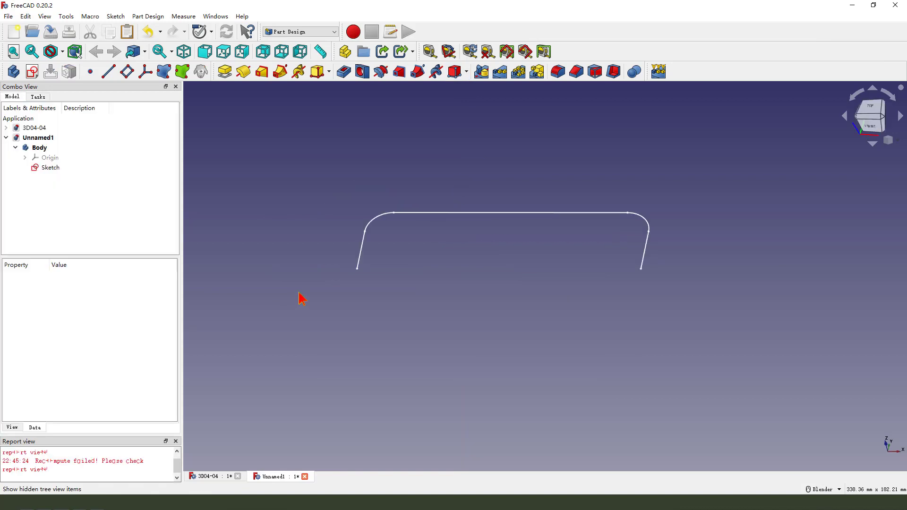
pyautogui.click(56, 170)
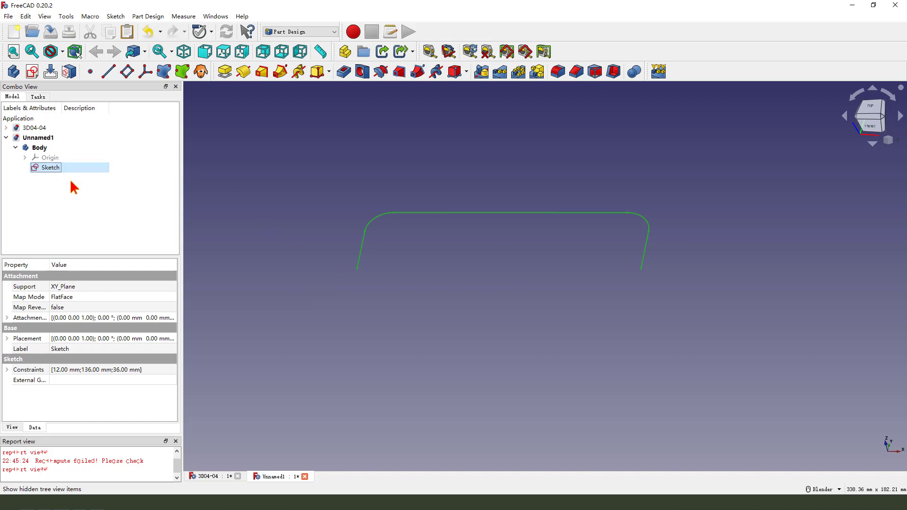
pyautogui.click(7, 317)
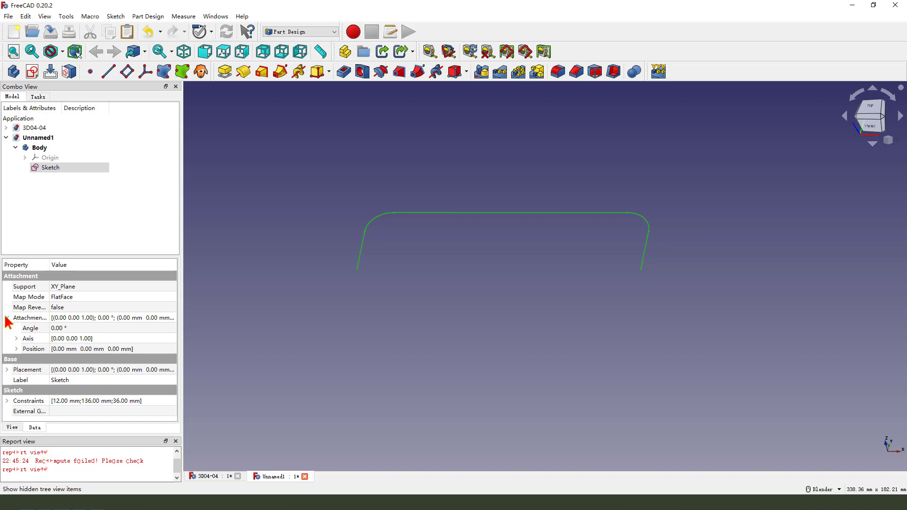
pyautogui.click(17, 349)
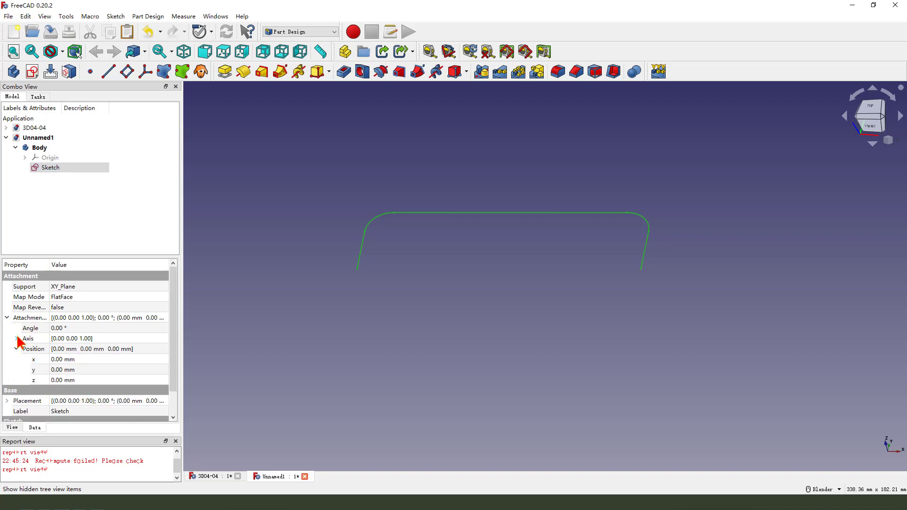
pyautogui.click(16, 339)
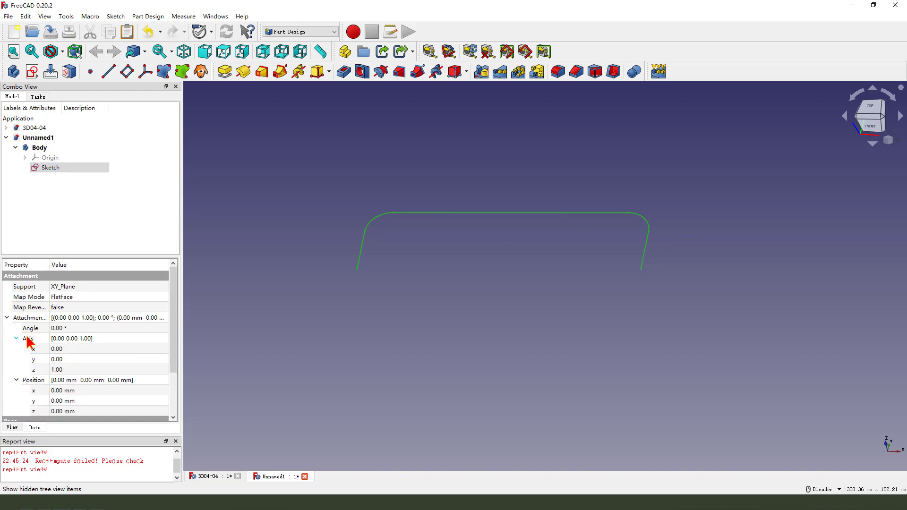
# Set the sketch's attachment rotation to axis (0,1,0), angle -30°, and view it from the front
pyautogui.click(66, 358)
pyautogui.write('1')
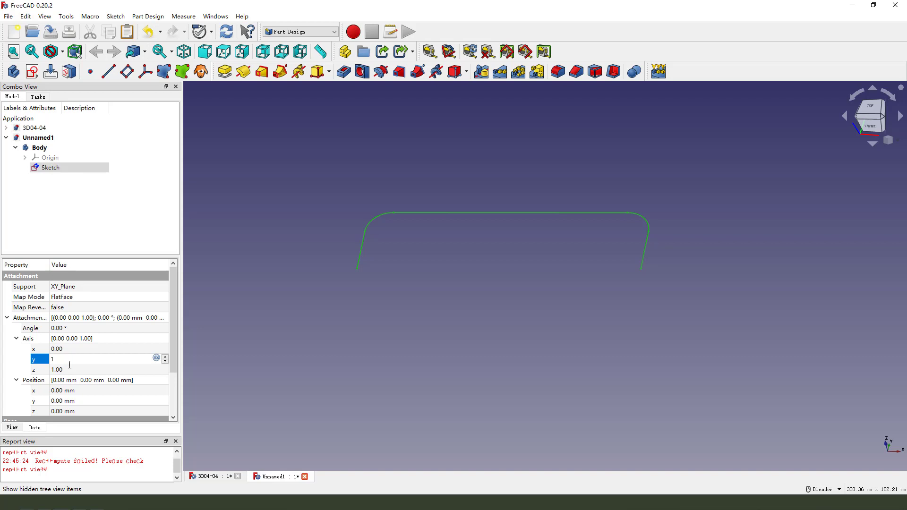
pyautogui.click(67, 370)
pyautogui.write('0')
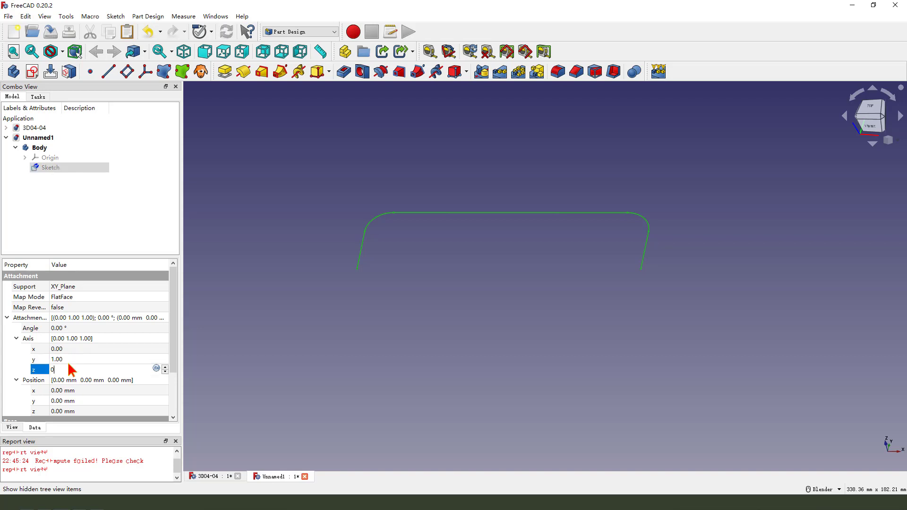
pyautogui.click(57, 328)
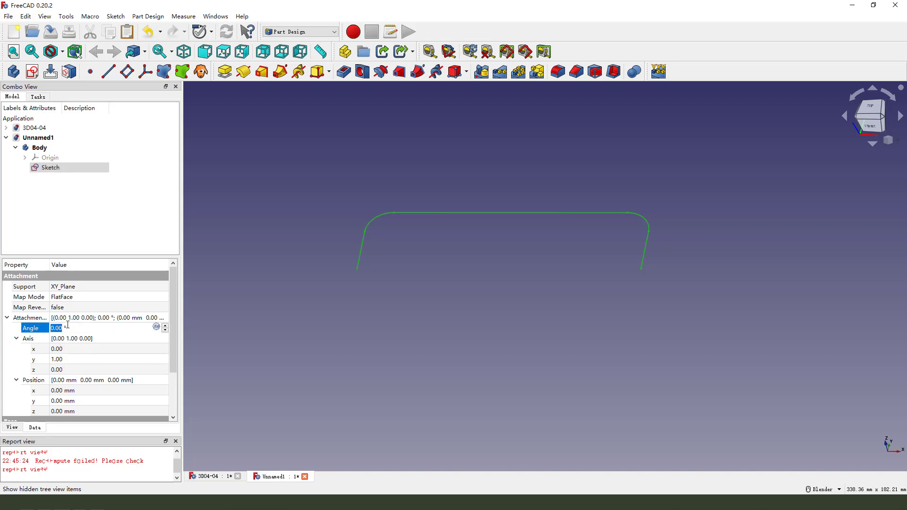
pyautogui.write('30')
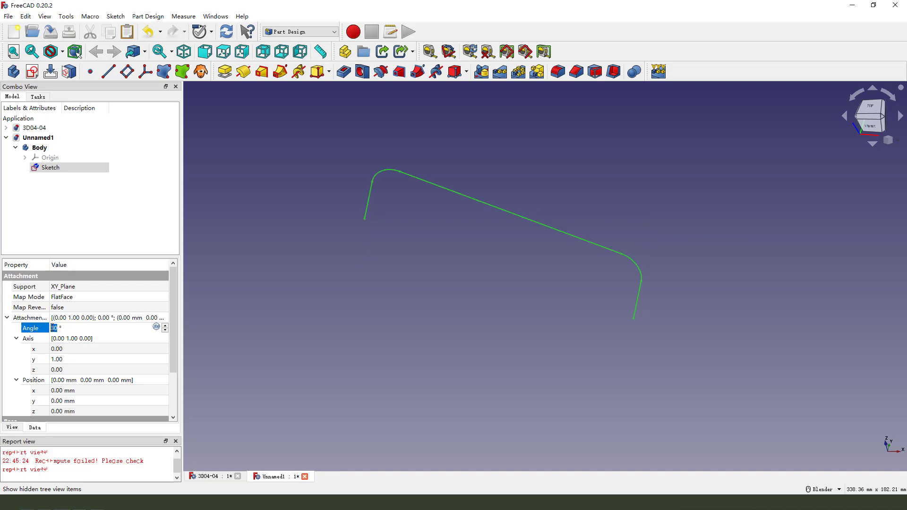
pyautogui.write('30')
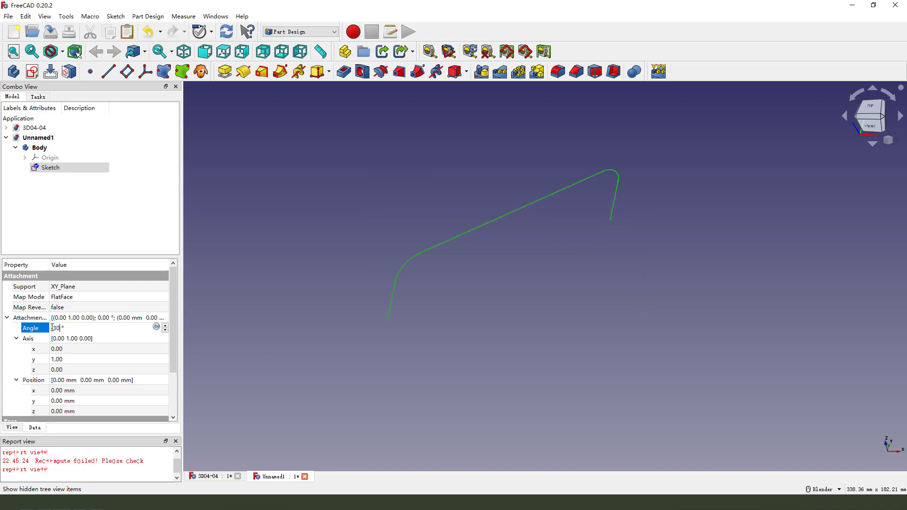
pyautogui.press('Return')
pyautogui.press('1')
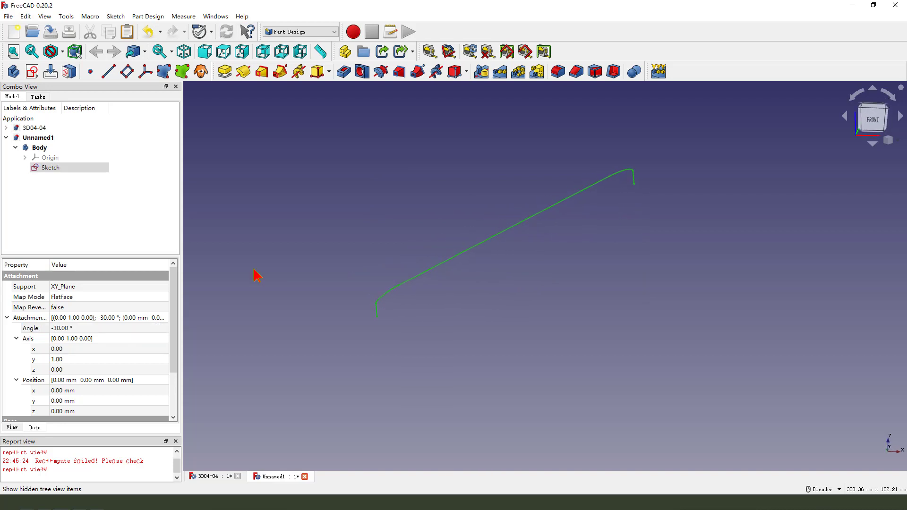
pyautogui.click(294, 221)
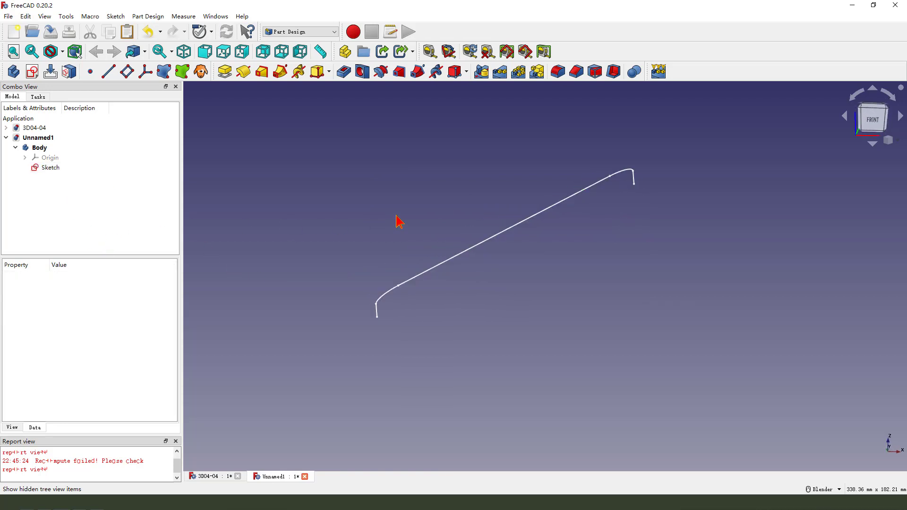
pyautogui.moveTo(399, 223)
pyautogui.mouseDown(button='middle')
pyautogui.moveTo(507, 236)
pyautogui.moveTo(452, 249)
pyautogui.mouseUp(button='middle')
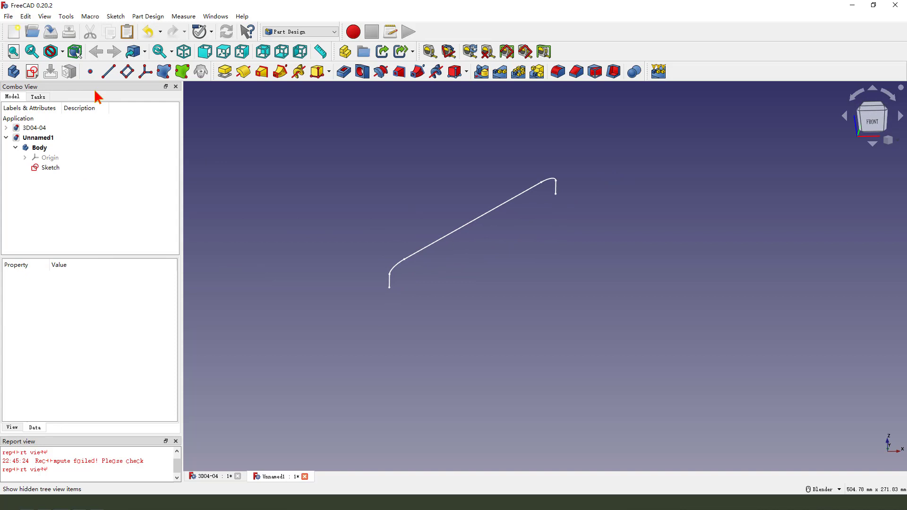
# Create a new sketch on the YZ plane
pyautogui.click(33, 72)
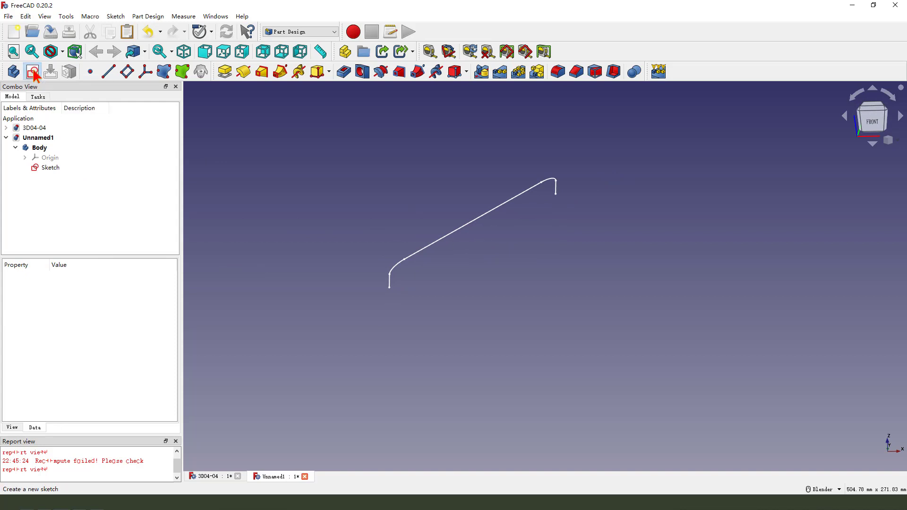
pyautogui.moveTo(448, 202)
pyautogui.mouseDown(button='middle')
pyautogui.moveTo(398, 198)
pyautogui.moveTo(454, 170)
pyautogui.mouseUp(button='middle')
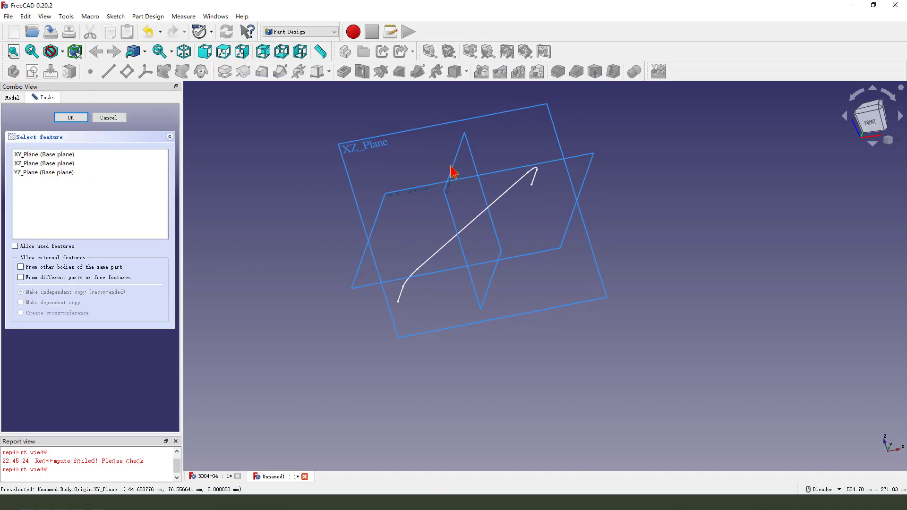
pyautogui.moveTo(490, 241); pyautogui.dragTo(434, 242, button='middle')
pyautogui.scroll(3, 426, 222)
pyautogui.scroll(-2, 429, 217)
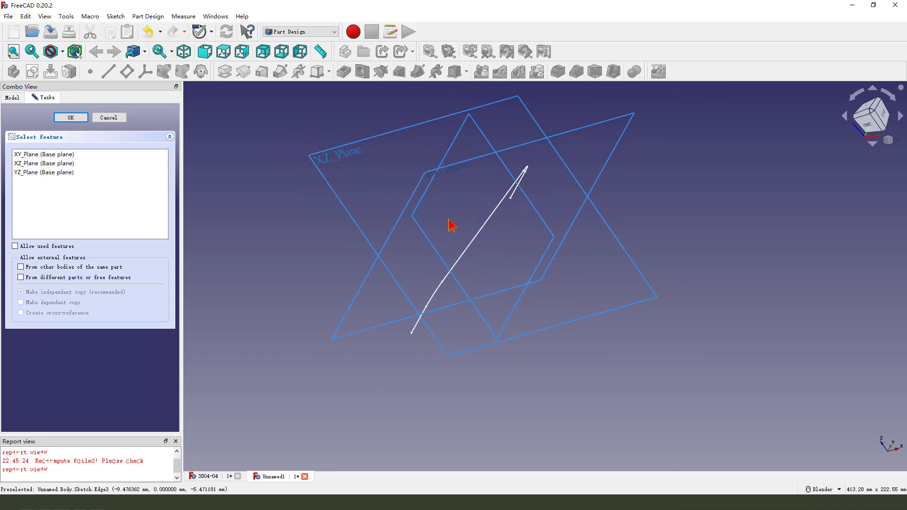
pyautogui.moveTo(434, 192); pyautogui.dragTo(483, 247)
pyautogui.press('Escape')
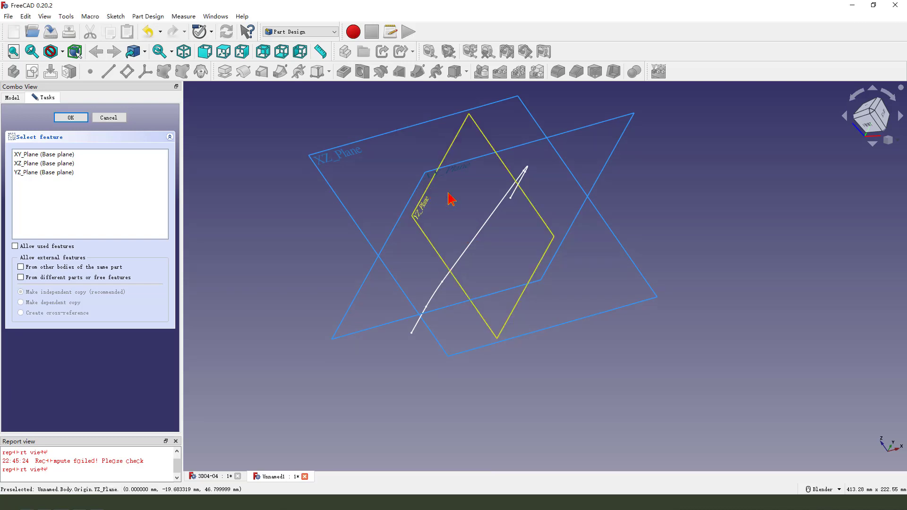
pyautogui.click(449, 198)
# Draw a circle centred on the origin and constrain it to 18 mm diameter
pyautogui.click(75, 72)
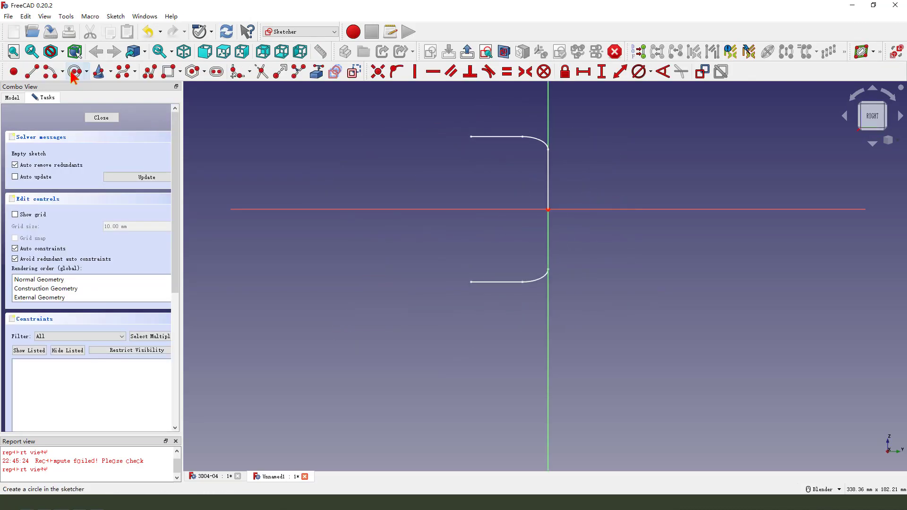
pyautogui.click(548, 209)
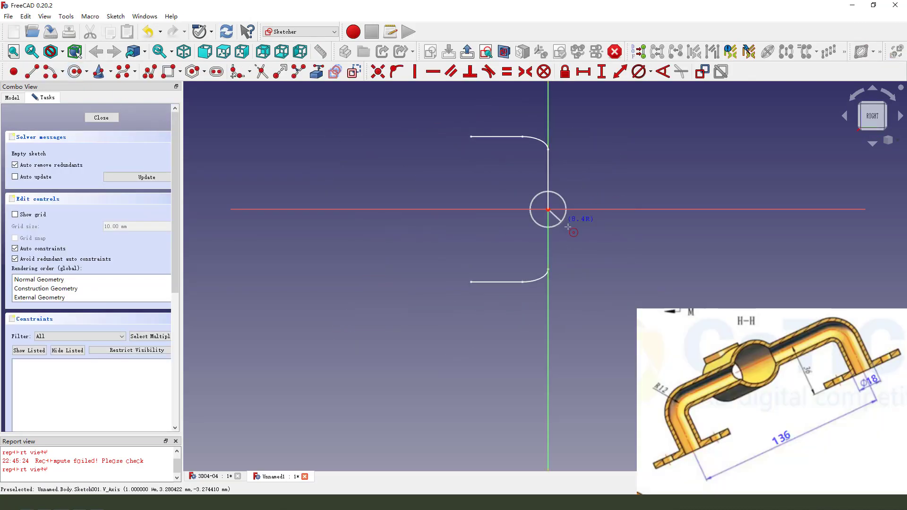
pyautogui.click(582, 194)
pyautogui.click(581, 196)
pyautogui.click(638, 71)
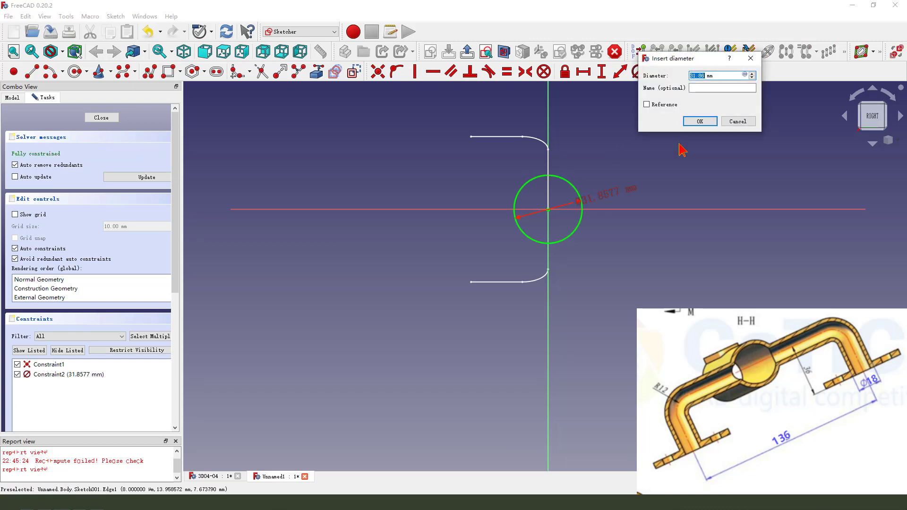
pyautogui.press('Return')
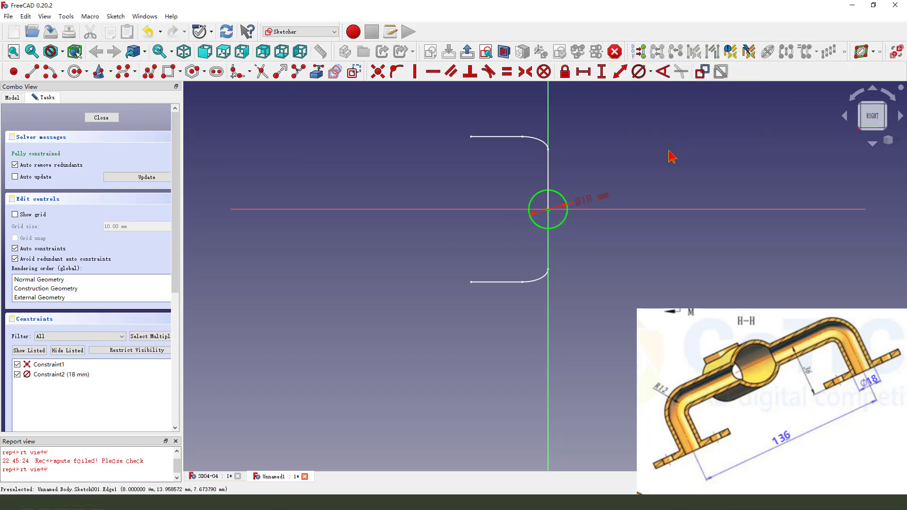
# Close the circle sketch and select Sketch001 to show its properties
pyautogui.click(467, 51)
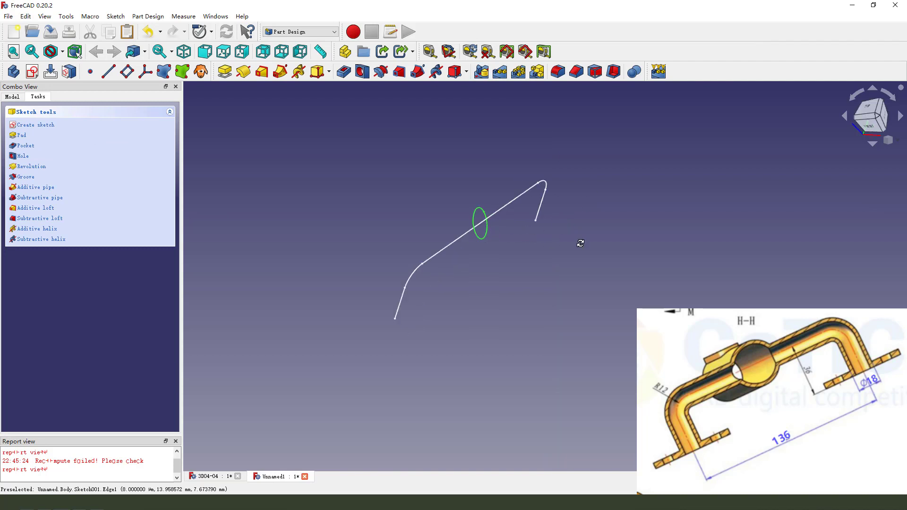
pyautogui.moveTo(581, 243)
pyautogui.mouseDown(button='middle')
pyautogui.moveTo(604, 186)
pyautogui.moveTo(543, 227)
pyautogui.moveTo(556, 229)
pyautogui.moveTo(500, 287)
pyautogui.mouseUp(button='middle')
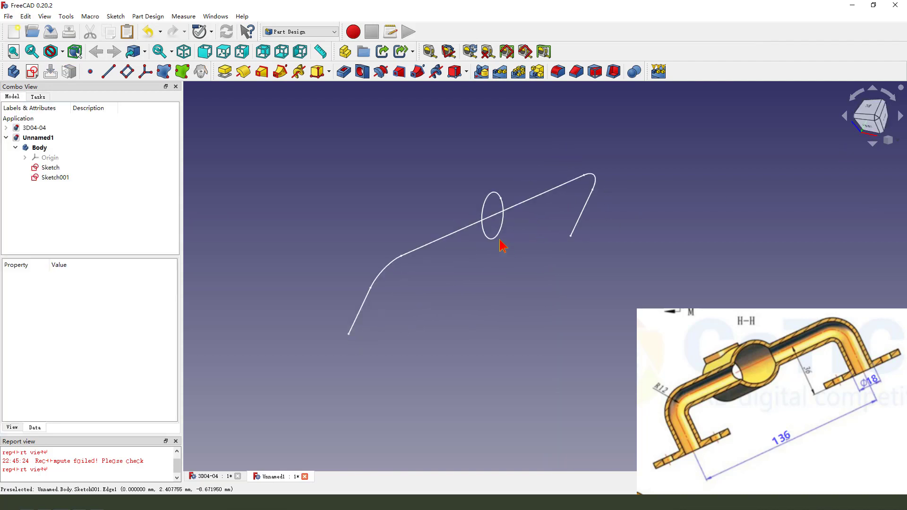
pyautogui.moveTo(500, 246); pyautogui.dragTo(492, 263, button='middle')
pyautogui.click(57, 178)
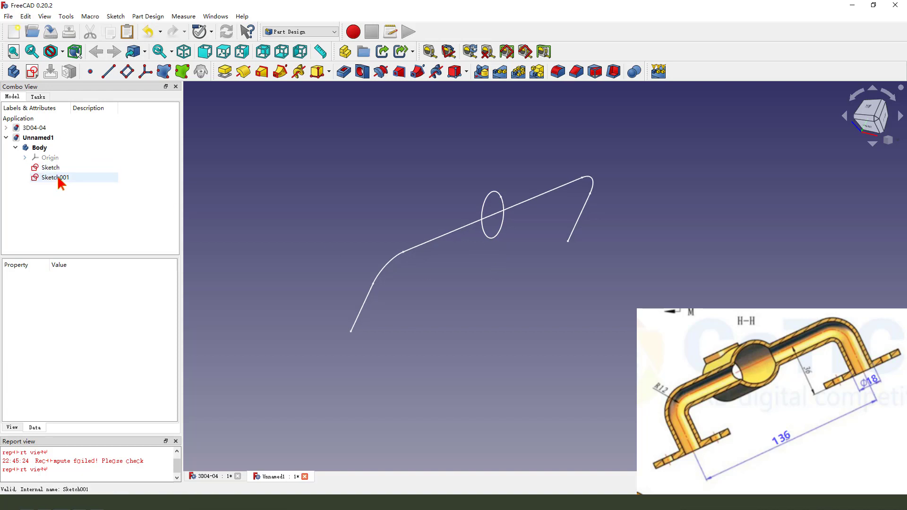
pyautogui.click(58, 177)
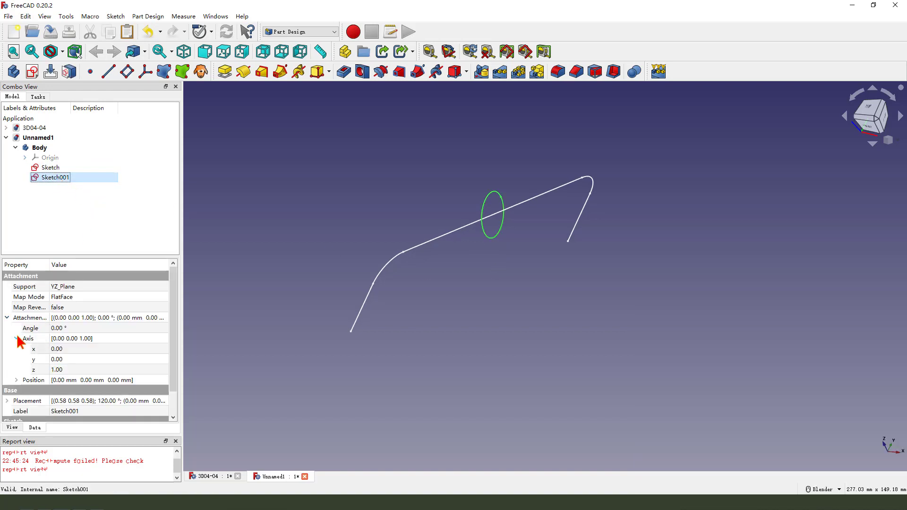
# Set Sketch001's attachment rotation to axis (1,0,0) with angle -30°
pyautogui.click(61, 359)
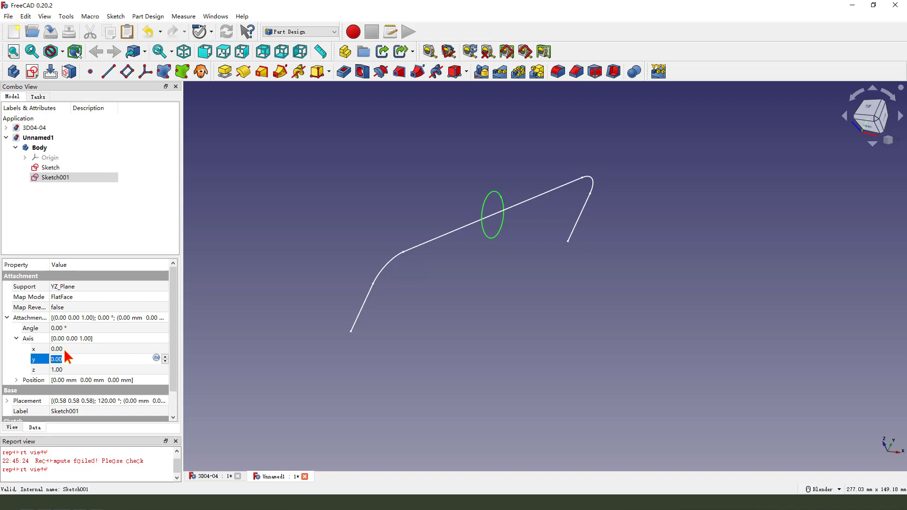
pyautogui.click(65, 349)
pyautogui.write('1')
pyautogui.click(64, 370)
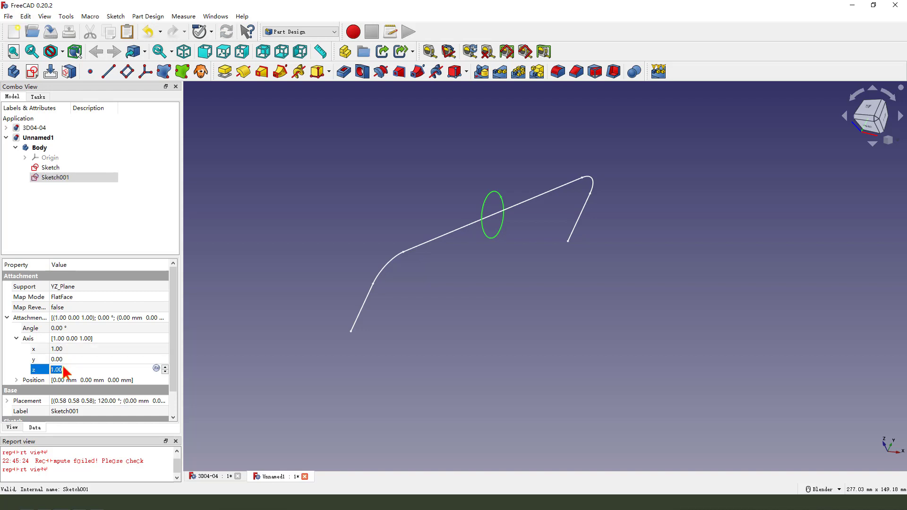
pyautogui.write('0')
pyautogui.click(67, 329)
pyautogui.write('-')
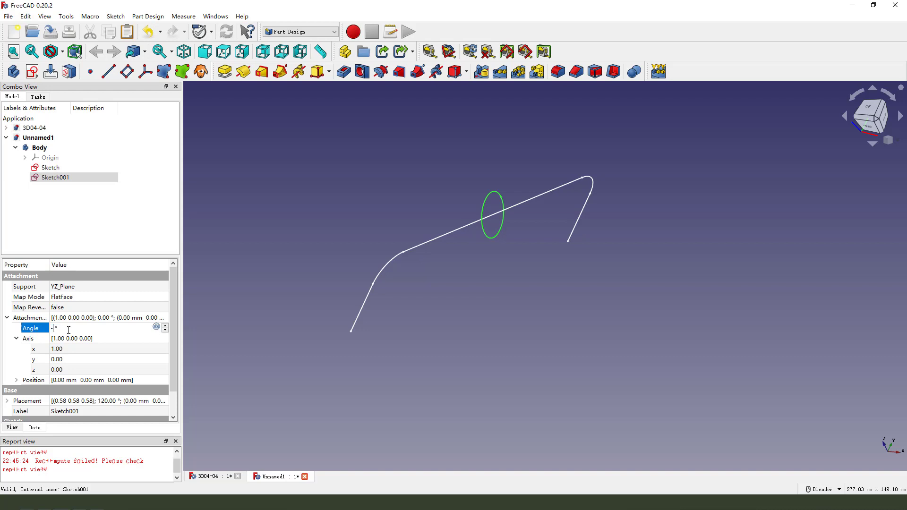
pyautogui.write('30')
pyautogui.click(354, 287)
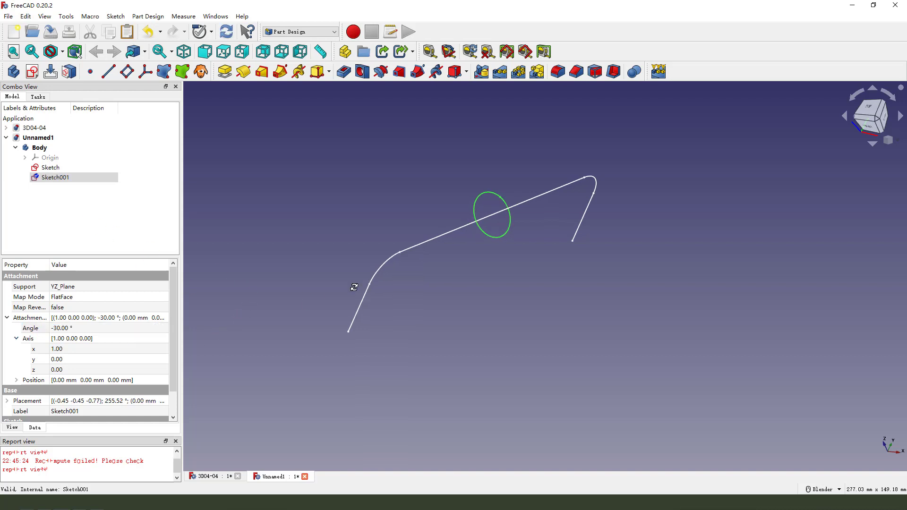
# Orbit the view to check the tilted circle against the path
pyautogui.moveTo(354, 287)
pyautogui.mouseDown(button='middle')
pyautogui.moveTo(462, 269)
pyautogui.moveTo(405, 286)
pyautogui.moveTo(431, 274)
pyautogui.mouseUp(button='middle')
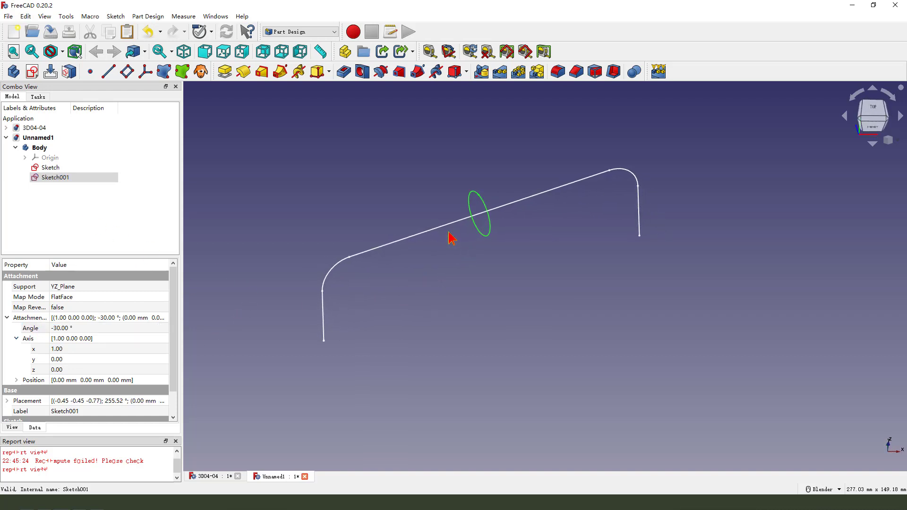
pyautogui.scroll(1, 451, 239)
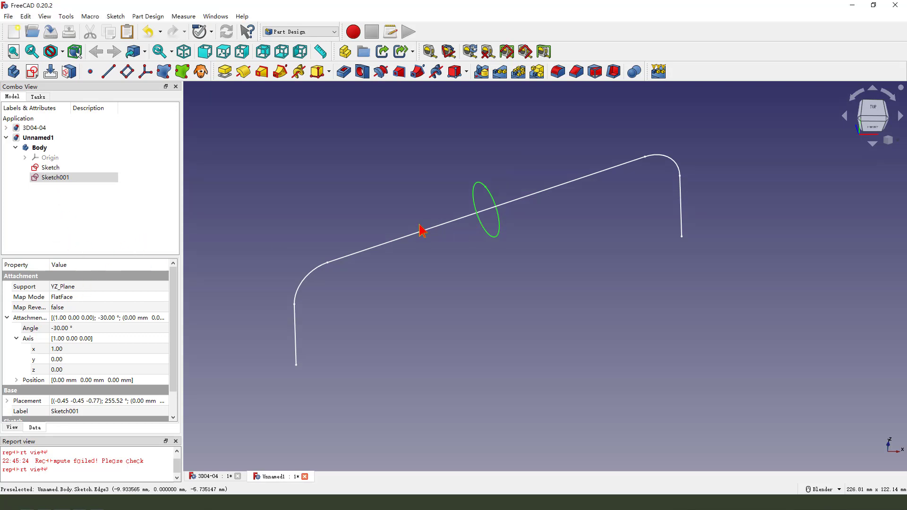
pyautogui.moveTo(419, 226)
pyautogui.mouseDown(button='middle')
pyautogui.moveTo(517, 219)
pyautogui.moveTo(330, 227)
pyautogui.mouseUp(button='middle')
pyautogui.click(350, 217)
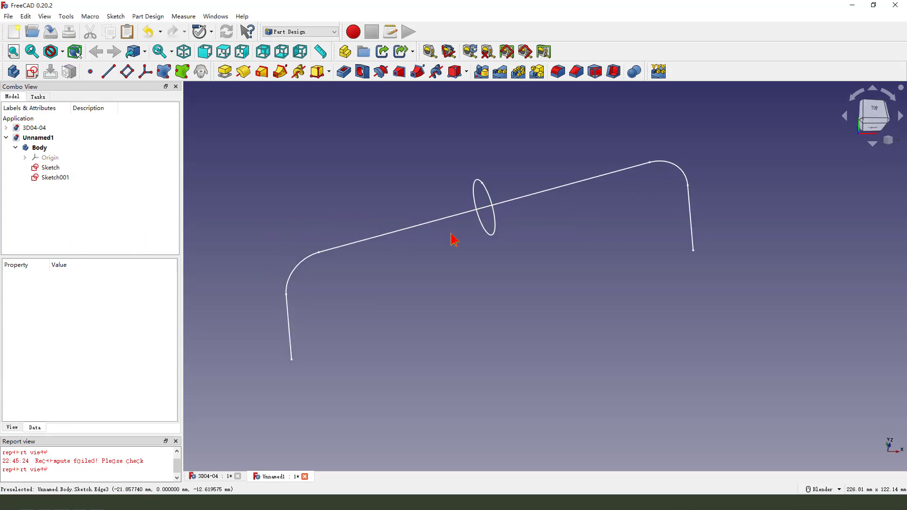
pyautogui.moveTo(452, 239)
pyautogui.mouseDown(button='middle')
pyautogui.moveTo(477, 234)
pyautogui.moveTo(456, 237)
pyautogui.mouseUp(button='middle')
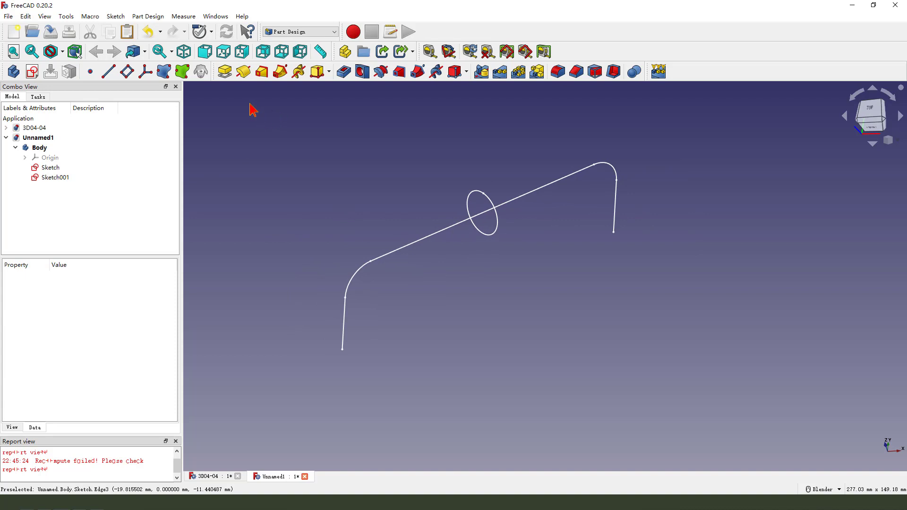
# Start an Additive Pipe from circle Sketch001 and pick the bent Sketch as its path
pyautogui.click(60, 180)
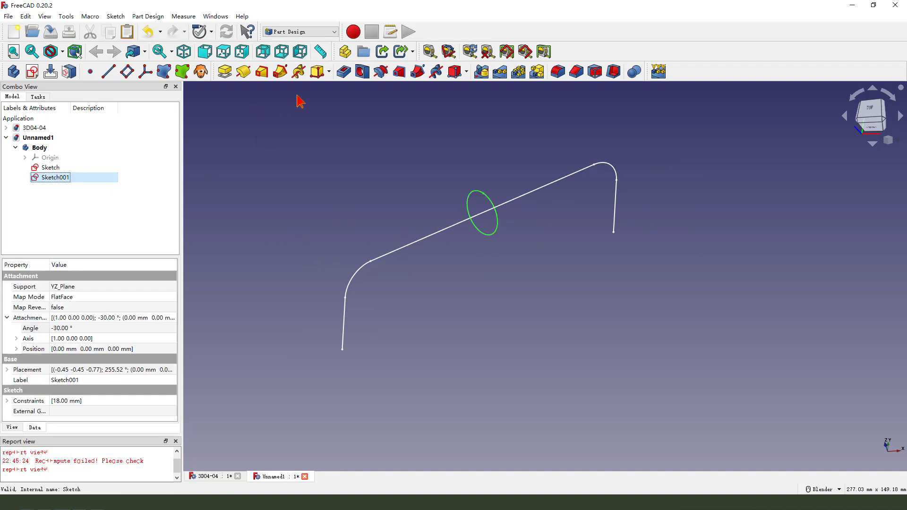
pyautogui.click(276, 76)
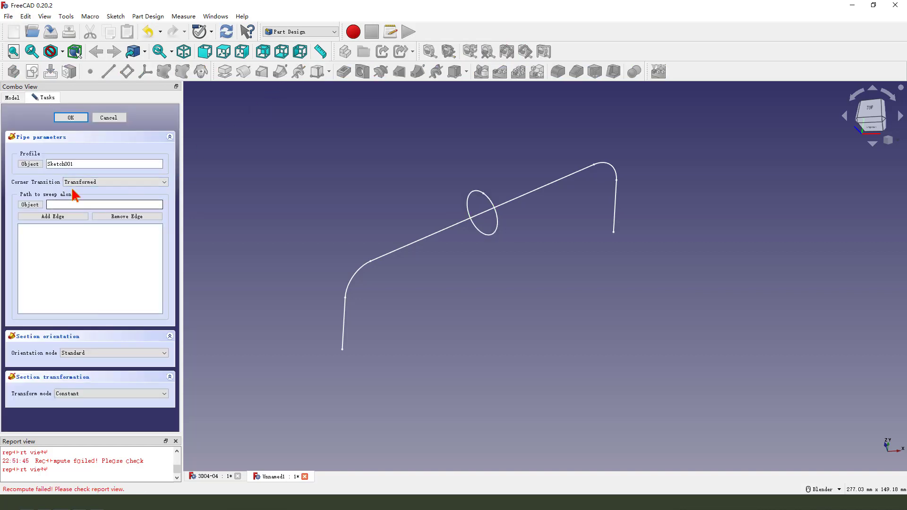
pyautogui.moveTo(37, 176)
pyautogui.mouseDown()
pyautogui.moveTo(99, 154)
pyautogui.moveTo(333, 161)
pyautogui.moveTo(446, 191)
pyautogui.mouseUp()
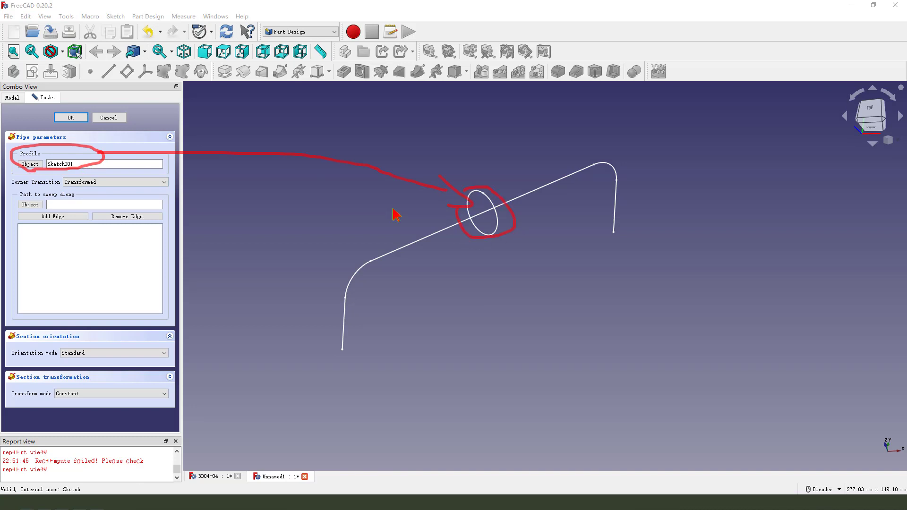
pyautogui.moveTo(19, 201)
pyautogui.mouseDown()
pyautogui.moveTo(59, 186)
pyautogui.moveTo(89, 205)
pyautogui.moveTo(17, 201)
pyautogui.moveTo(97, 201)
pyautogui.moveTo(227, 273)
pyautogui.moveTo(315, 298)
pyautogui.mouseUp()
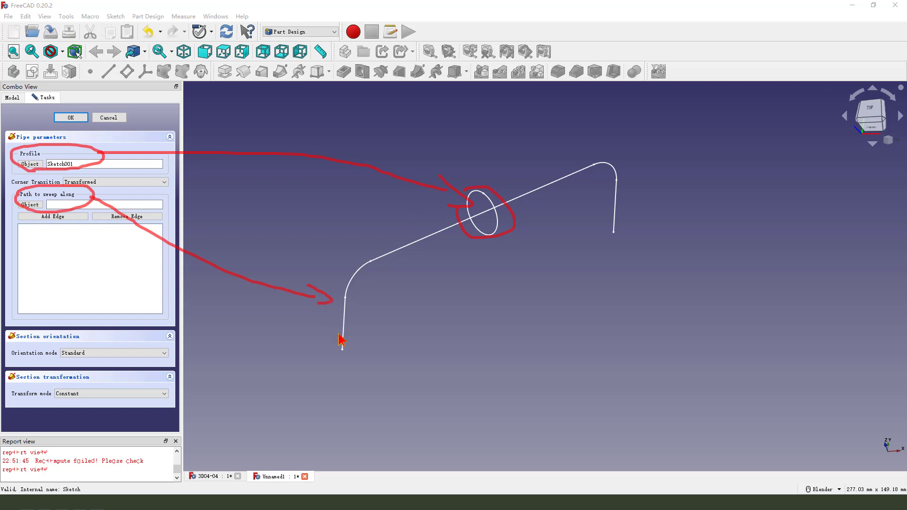
pyautogui.moveTo(339, 334); pyautogui.dragTo(335, 260)
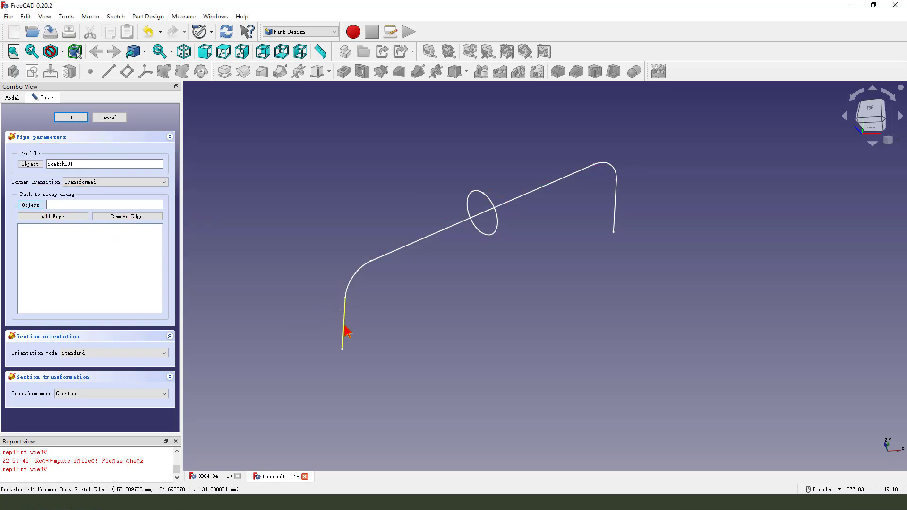
pyautogui.click(343, 329)
# Confirm the Additive Pipe sweep and set the front view
pyautogui.click(71, 118)
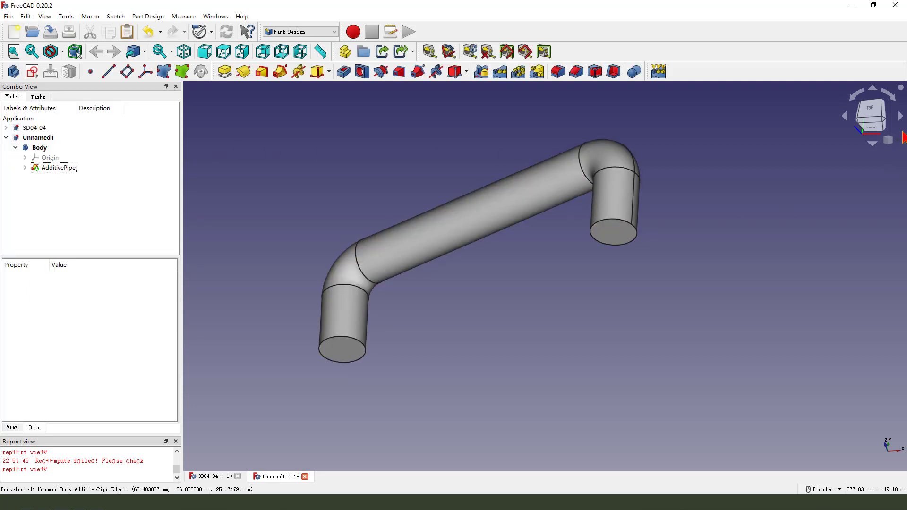
pyautogui.click(868, 143)
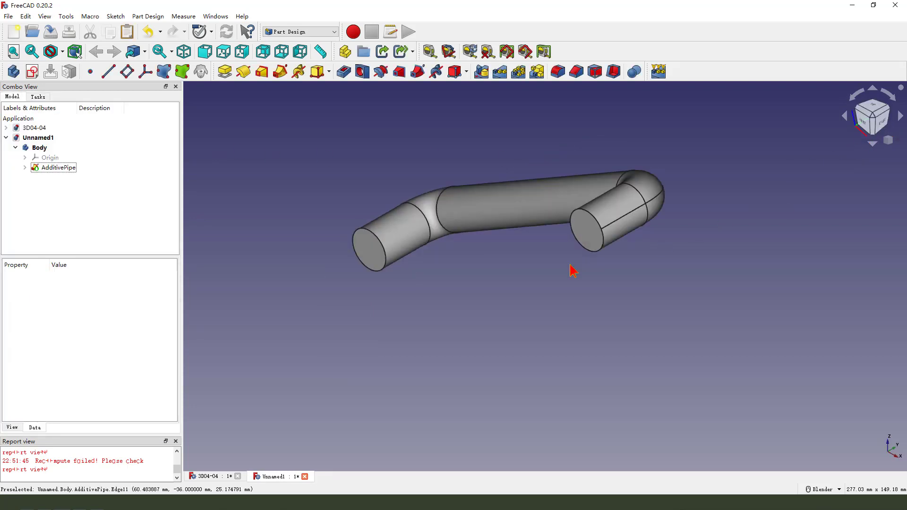
pyautogui.click(861, 135)
# Create new Sketch002 on the XZ_Plane
pyautogui.click(32, 72)
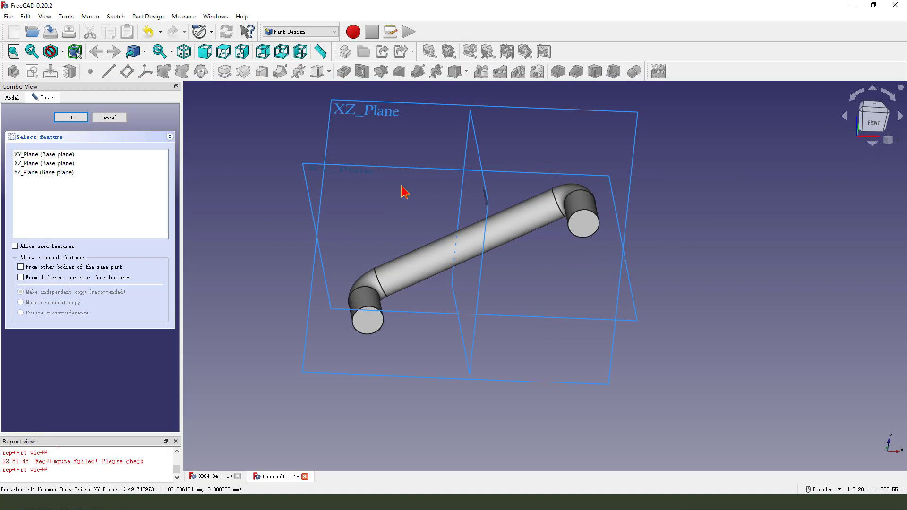
pyautogui.moveTo(431, 216); pyautogui.dragTo(376, 174, button='middle')
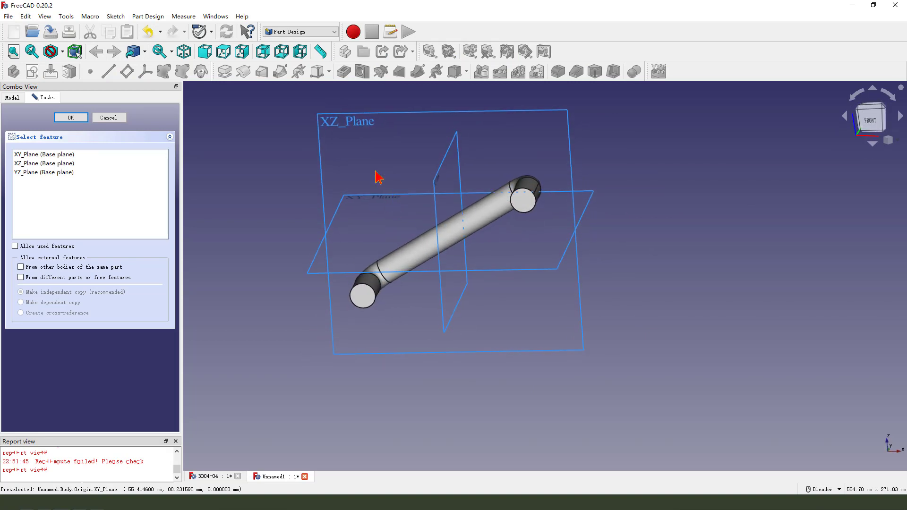
pyautogui.click(344, 119)
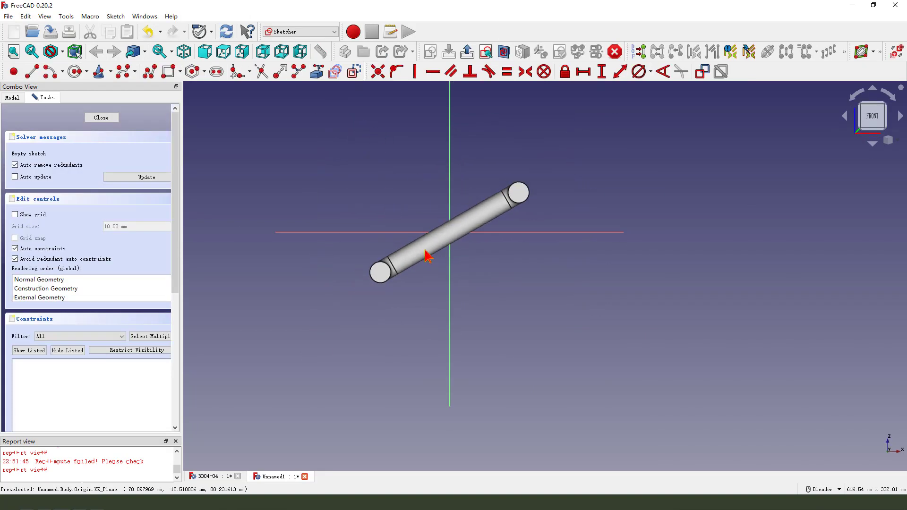
pyautogui.click(14, 99)
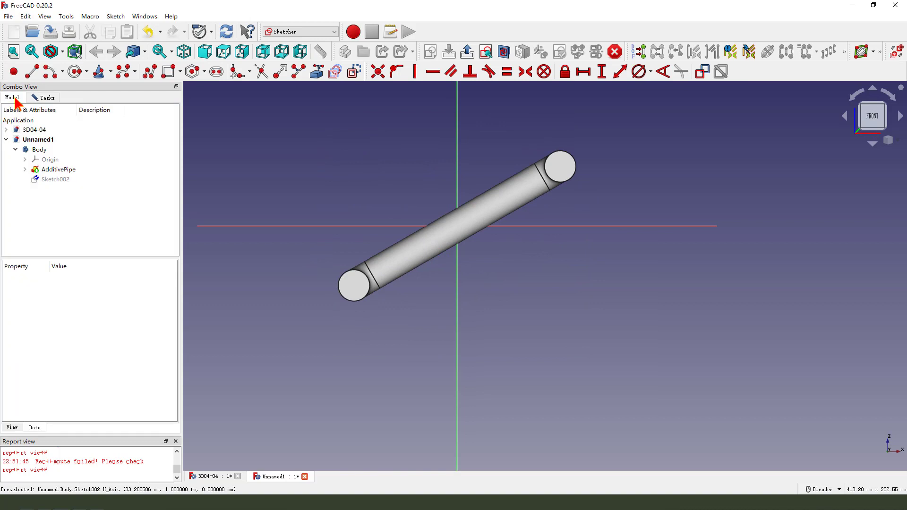
# Hide the pipe and draw a quarter arc centred on the origin
pyautogui.click(55, 170)
pyautogui.press('space')
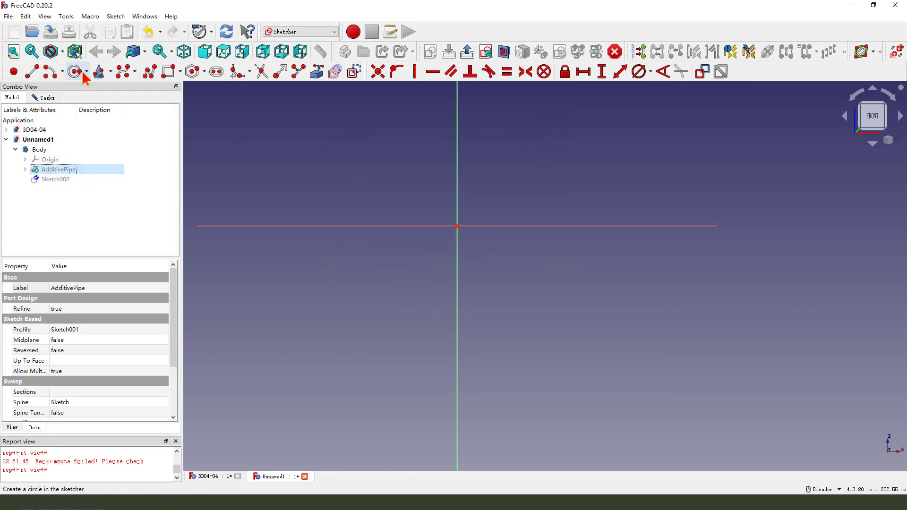
pyautogui.click(49, 73)
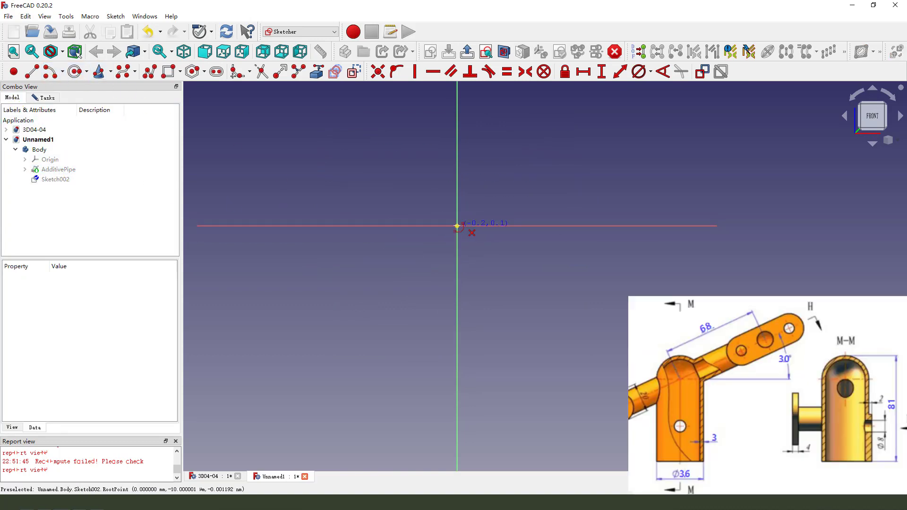
pyautogui.click(457, 226)
pyautogui.click(457, 173)
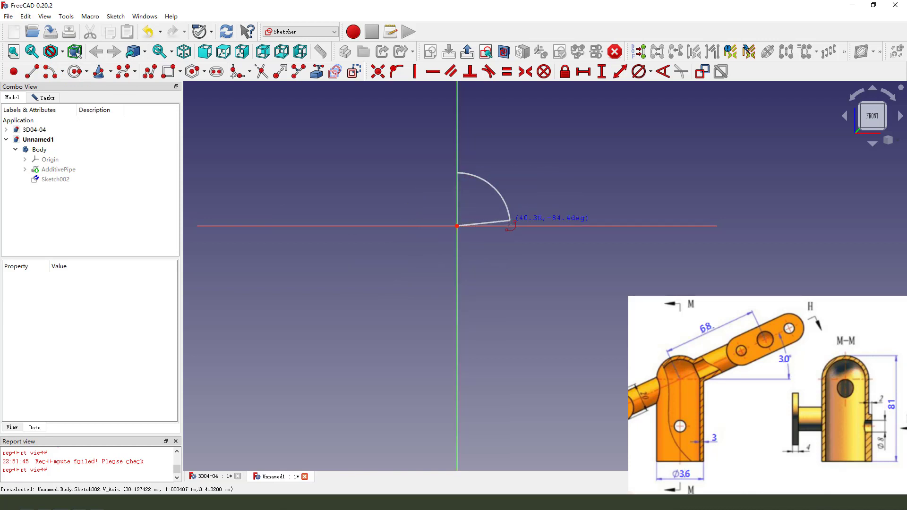
pyautogui.click(510, 226)
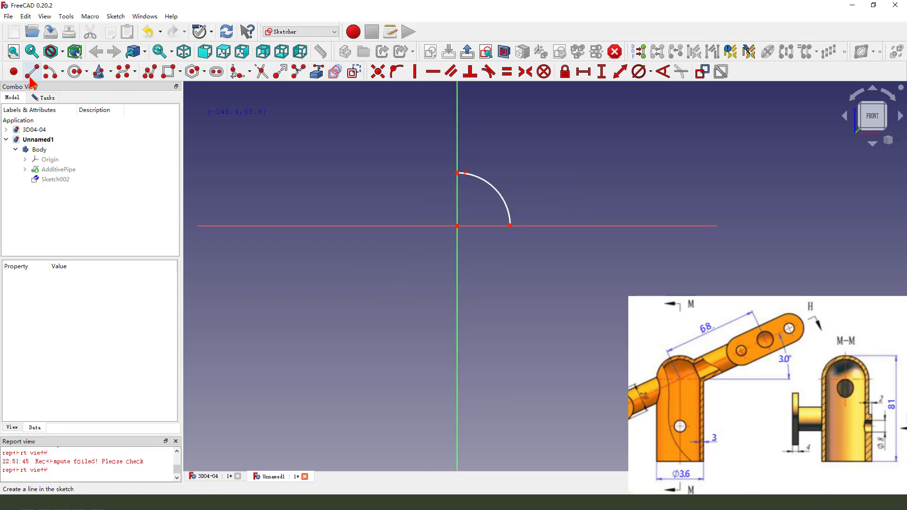
# Close the hub outline with right, bottom and left lines from the arc
pyautogui.click(510, 226)
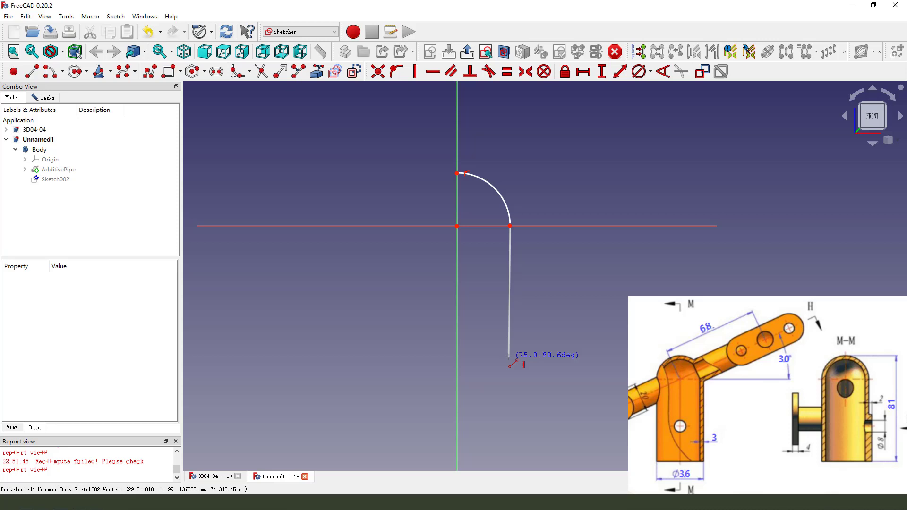
pyautogui.click(510, 357)
pyautogui.click(511, 358)
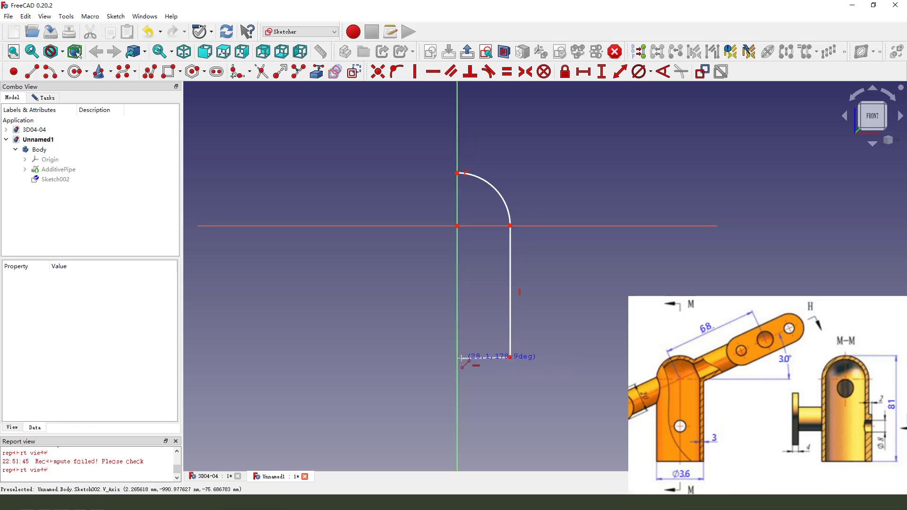
pyautogui.click(457, 357)
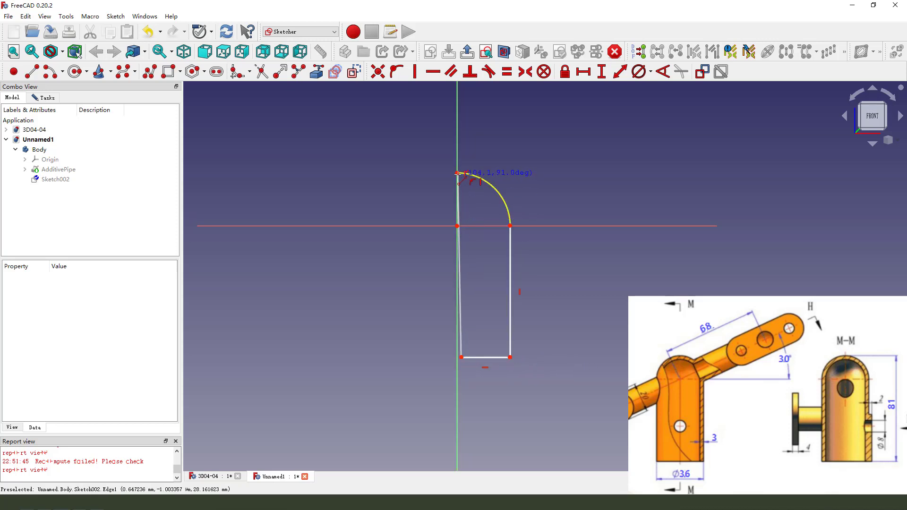
pyautogui.click(457, 173)
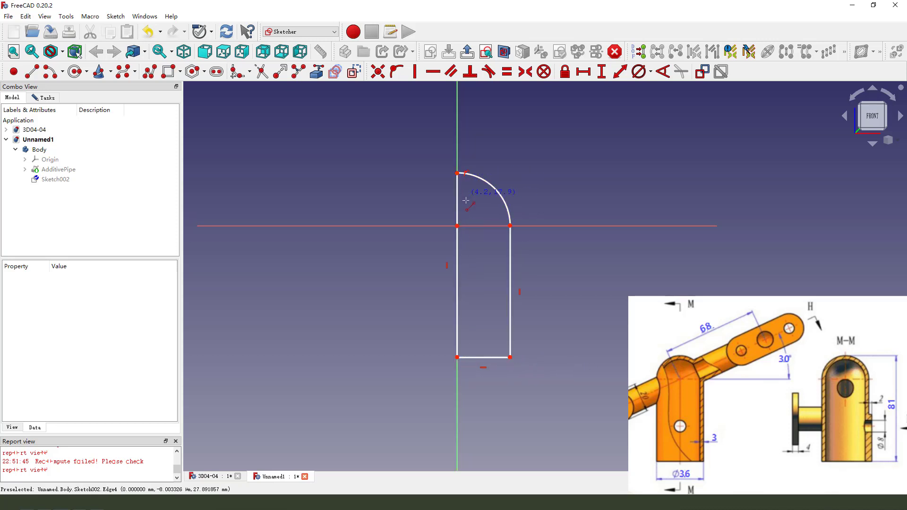
pyautogui.rightClick(513, 229)
pyautogui.click(564, 189)
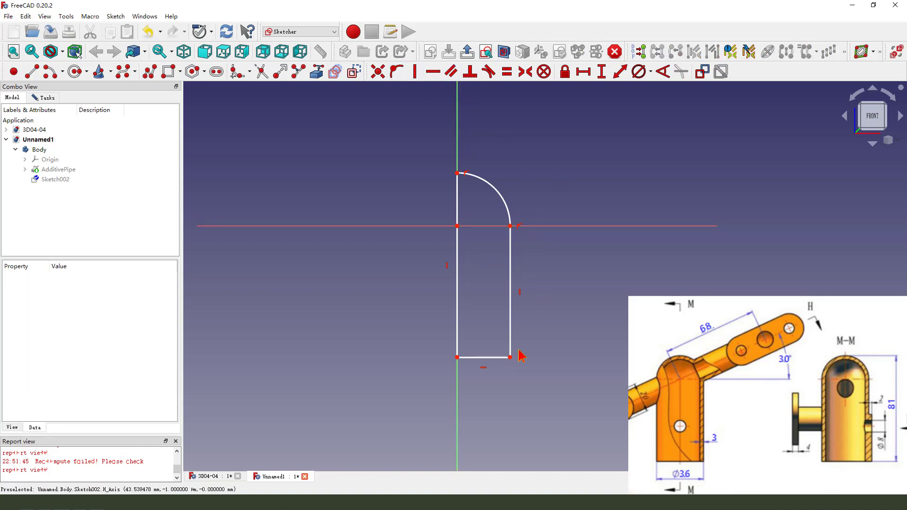
# Dimension the profile 18 mm wide and 81 mm tall, moving both labels clear
pyautogui.click(504, 358)
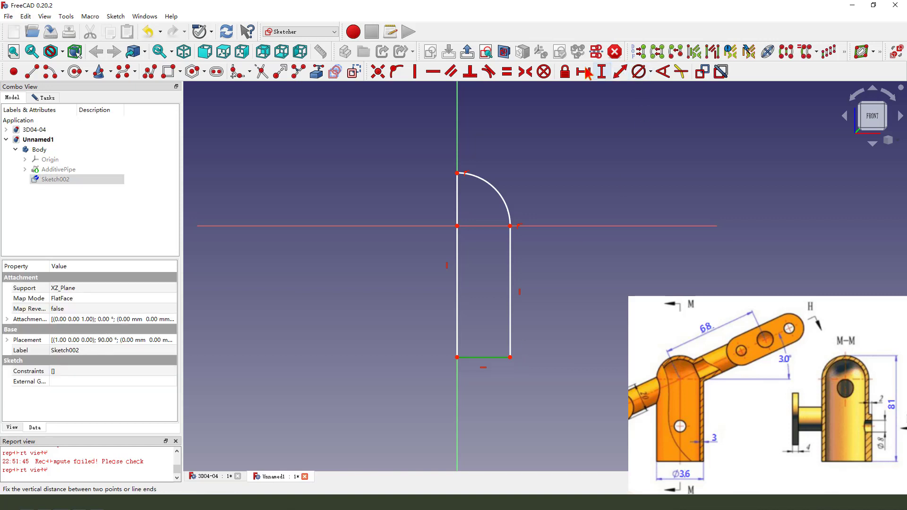
pyautogui.write('l')
pyautogui.write('18')
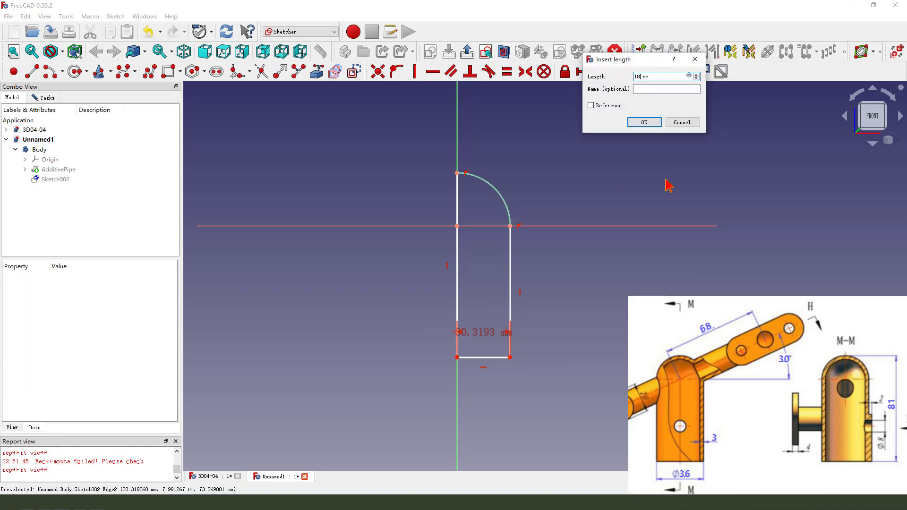
pyautogui.press('Return')
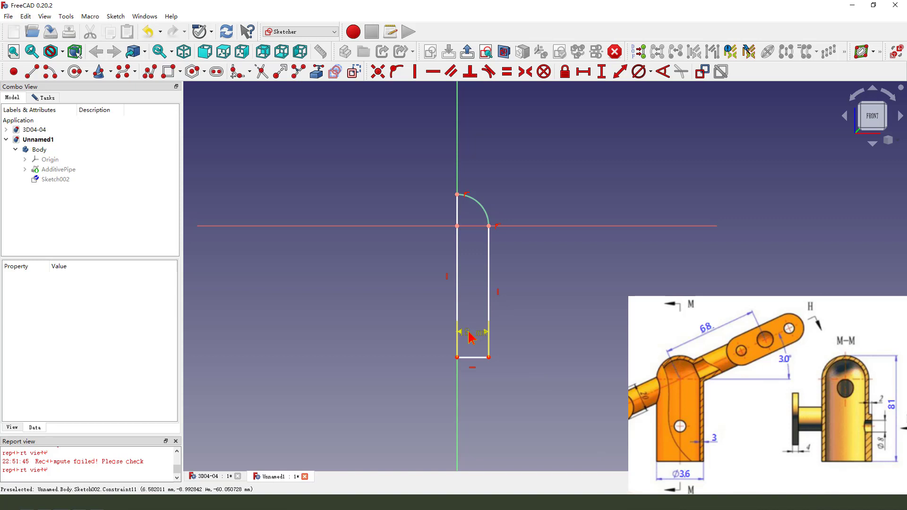
pyautogui.moveTo(470, 334); pyautogui.dragTo(482, 395)
pyautogui.click(489, 358)
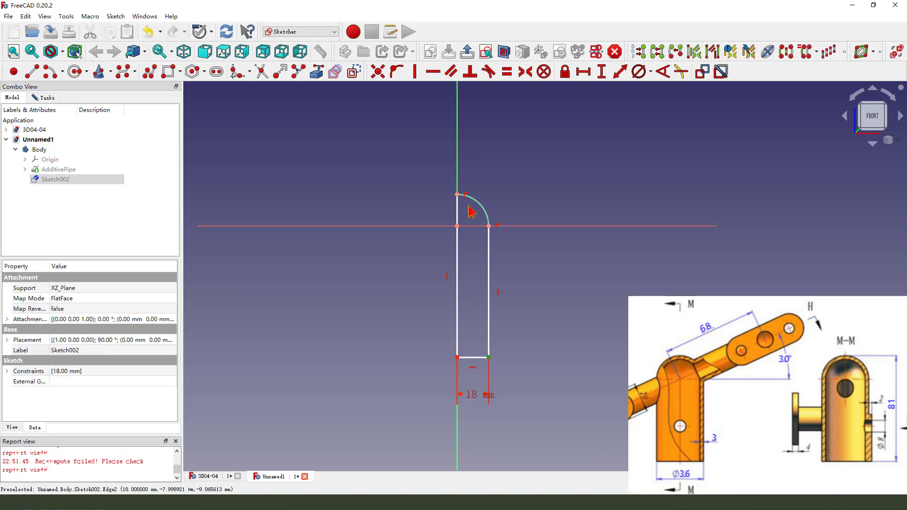
pyautogui.click(457, 195)
pyautogui.click(602, 72)
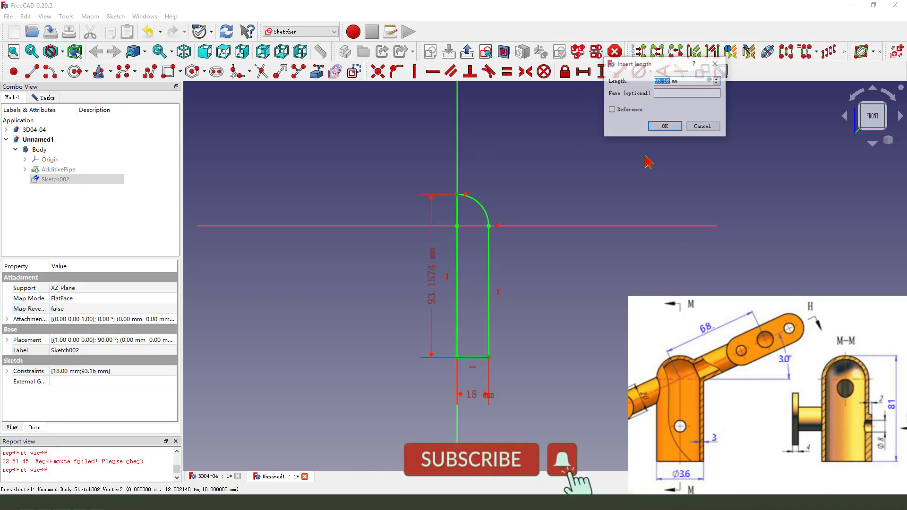
pyautogui.press('Return')
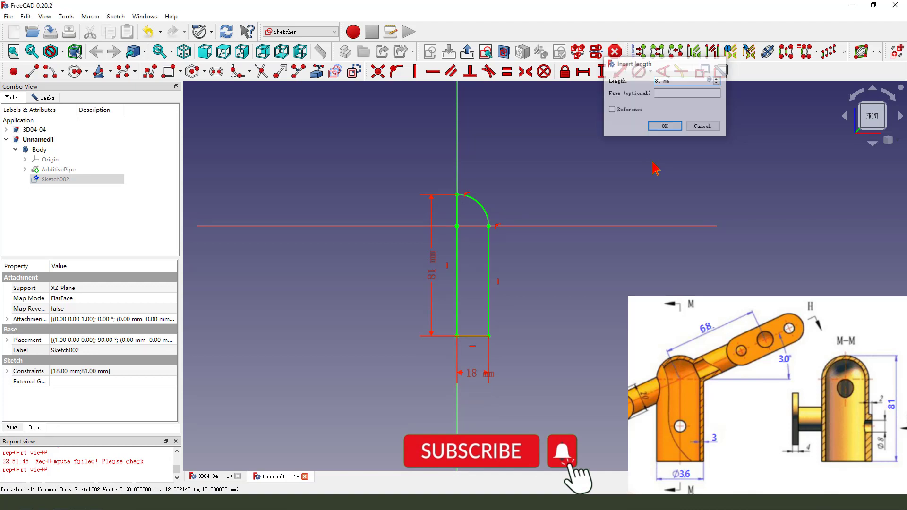
pyautogui.moveTo(432, 281); pyautogui.dragTo(404, 280)
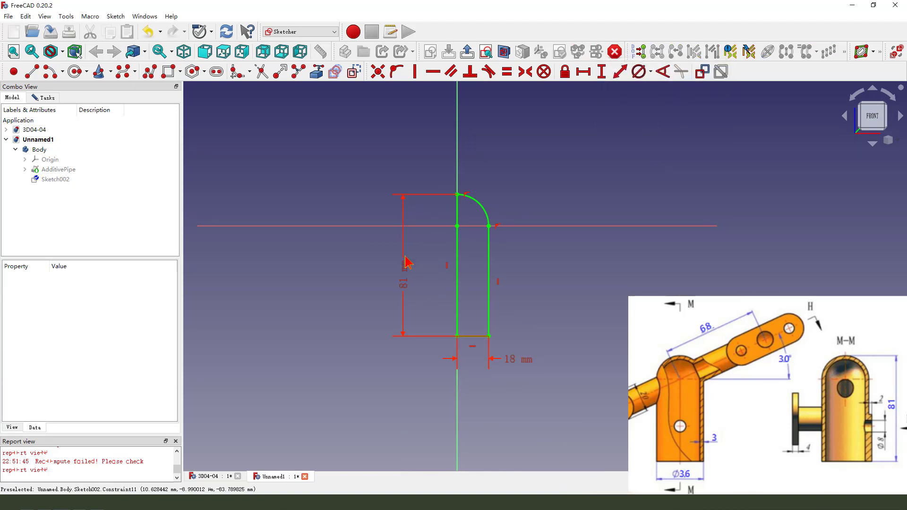
pyautogui.moveTo(407, 266); pyautogui.dragTo(410, 264)
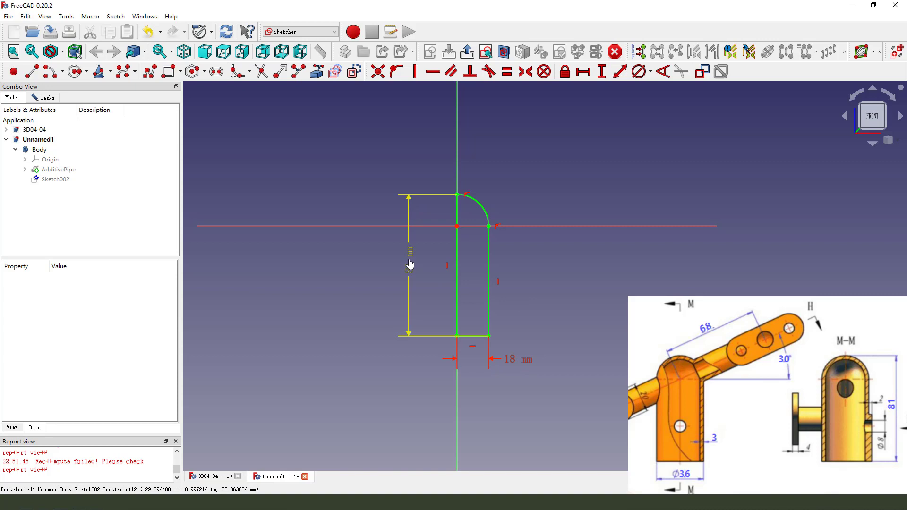
# Revolve Sketch002 360° about its vertical sketch axis and orbit to view the domed hub
pyautogui.click(467, 51)
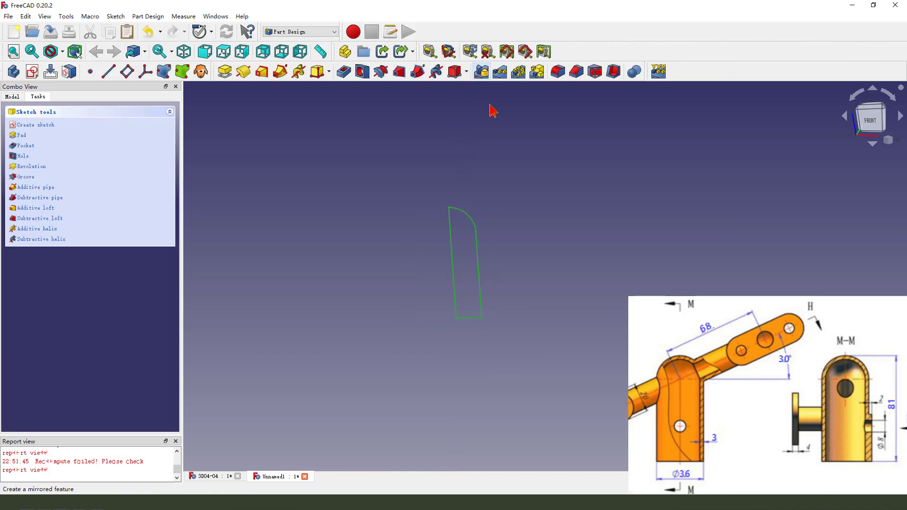
pyautogui.click(244, 72)
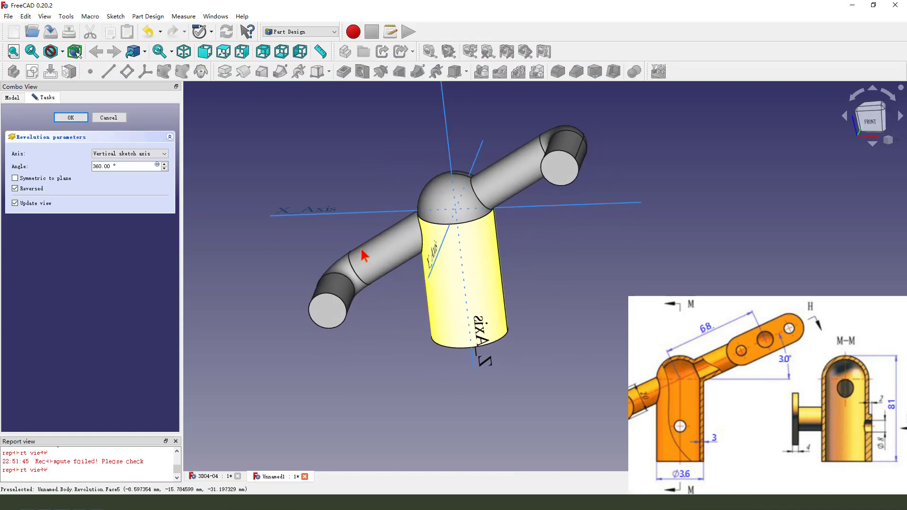
pyautogui.click(70, 117)
pyautogui.moveTo(448, 290); pyautogui.dragTo(472, 247, button='middle')
pyautogui.scroll(-3, 375, 253)
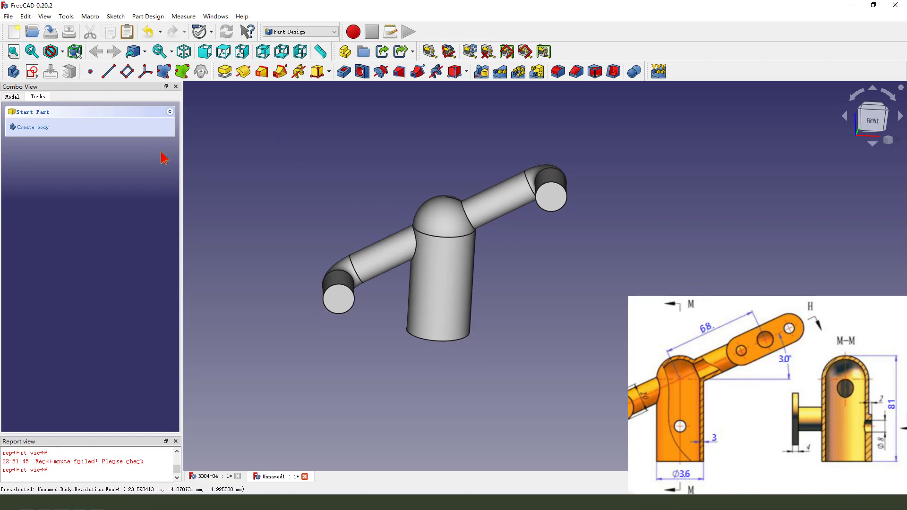
pyautogui.moveTo(436, 289); pyautogui.dragTo(451, 287, button='middle')
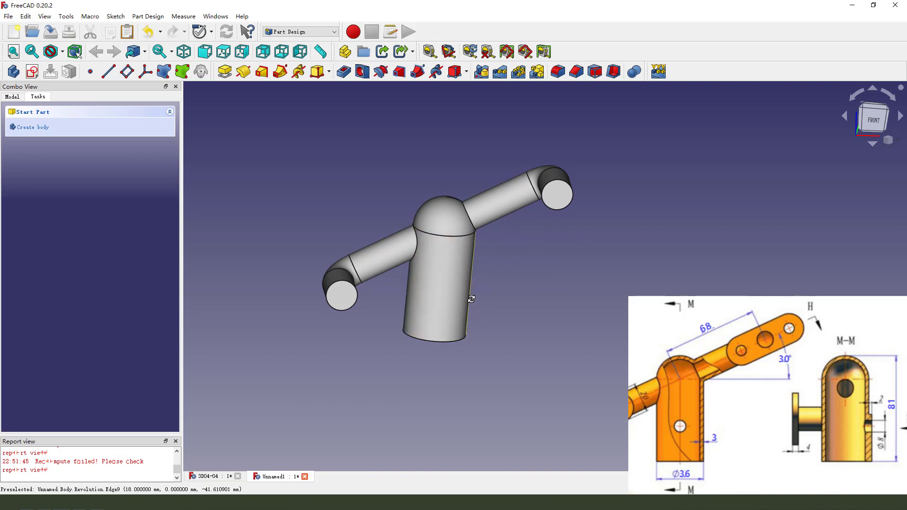
# Create a new sketch on the XZ plane and hide the Revolution solid
pyautogui.moveTo(470, 300); pyautogui.dragTo(463, 298, button='middle')
pyautogui.click(33, 74)
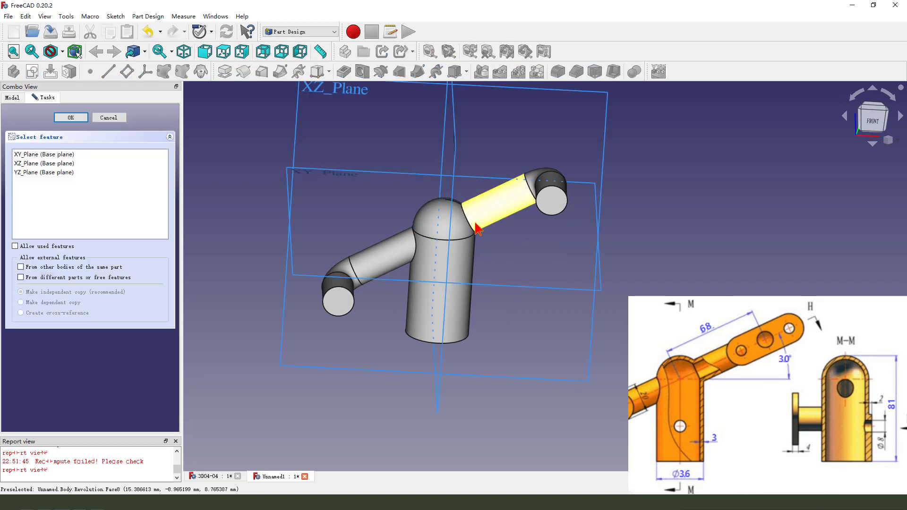
pyautogui.moveTo(374, 158)
pyautogui.mouseDown(button='middle')
pyautogui.moveTo(373, 182)
pyautogui.moveTo(393, 206)
pyautogui.mouseUp(button='middle')
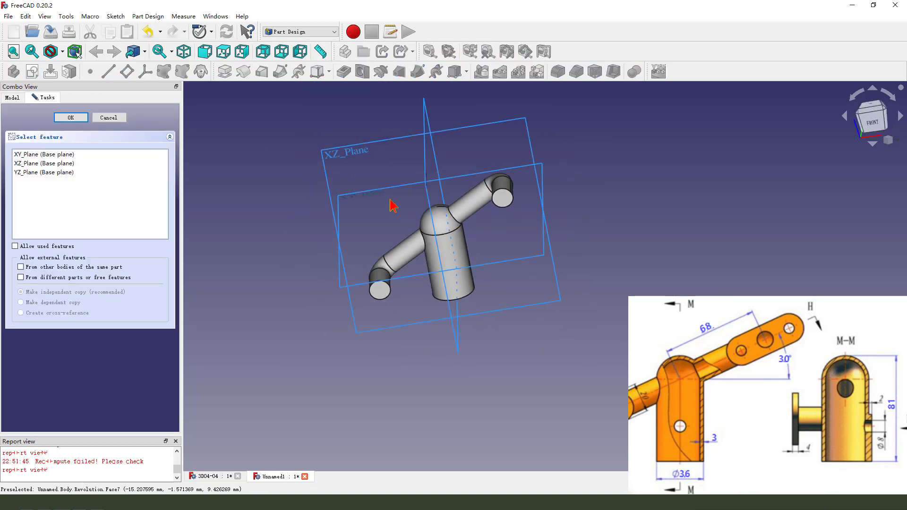
pyautogui.click(351, 156)
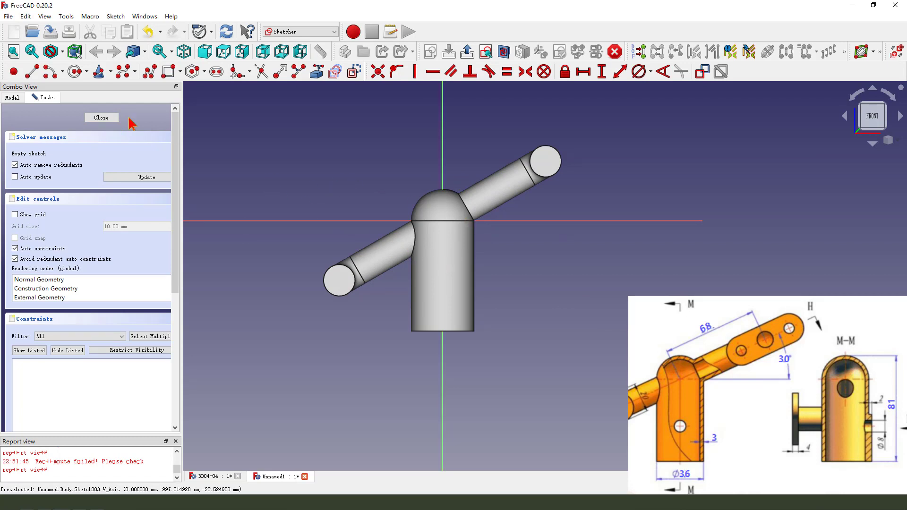
pyautogui.click(13, 98)
pyautogui.click(52, 179)
pyautogui.press('space')
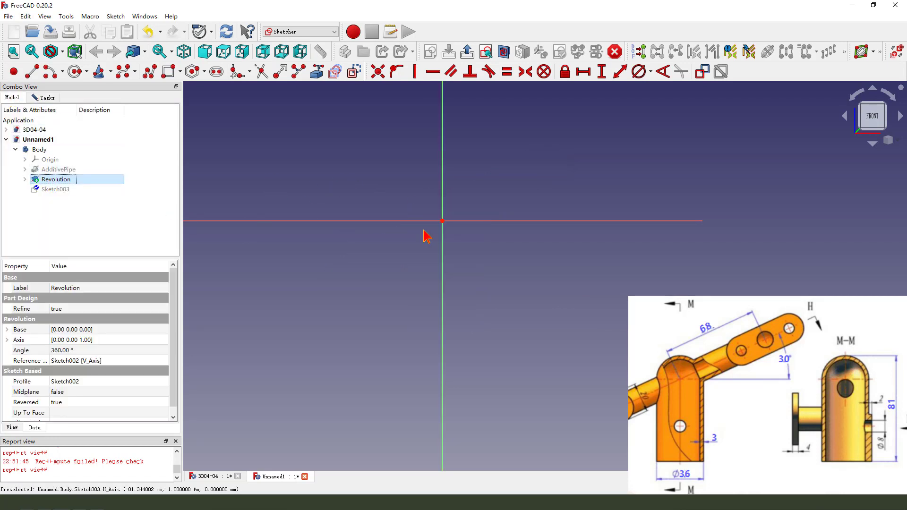
# Draw a quarter arc from the origin and three lines closing the profile back to its top
pyautogui.click(72, 72)
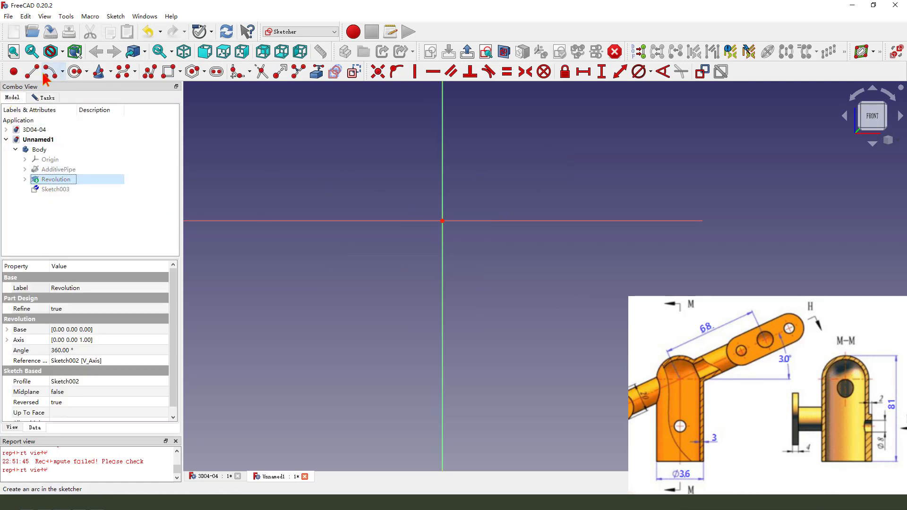
pyautogui.click(442, 221)
pyautogui.click(442, 182)
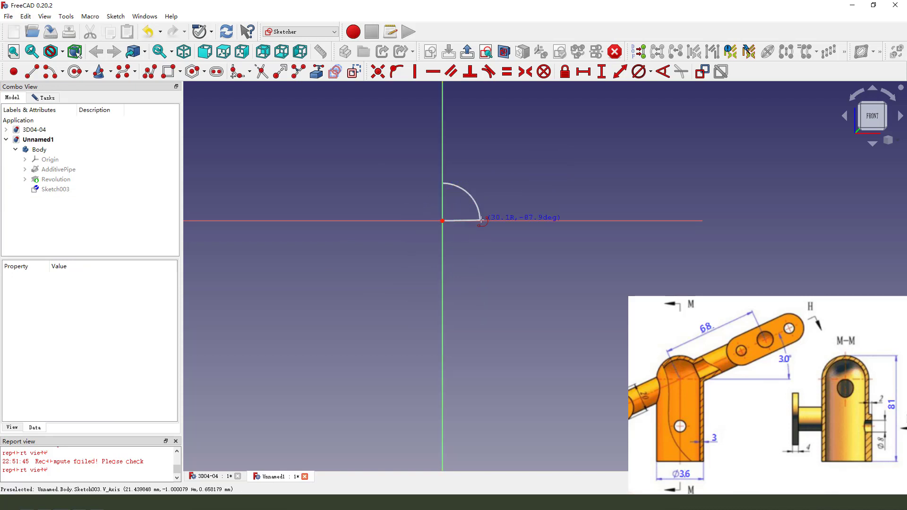
pyautogui.click(481, 221)
pyautogui.click(32, 72)
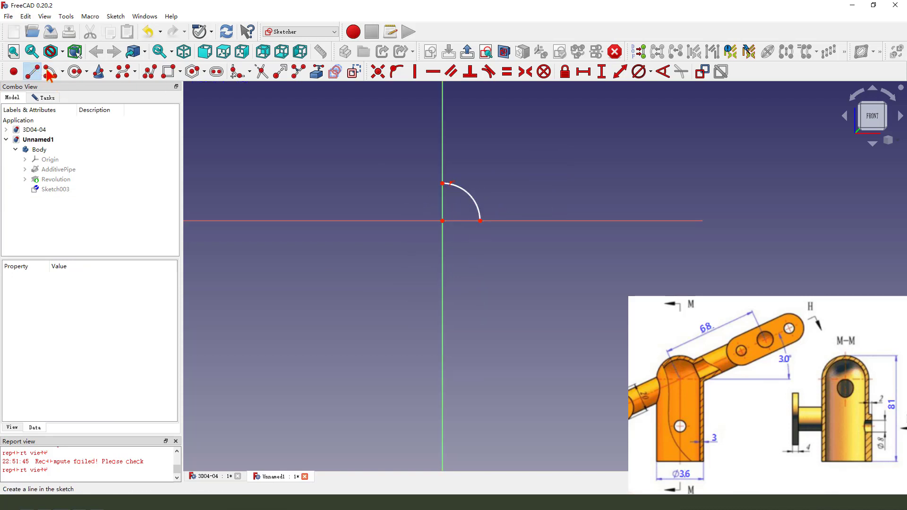
pyautogui.click(480, 221)
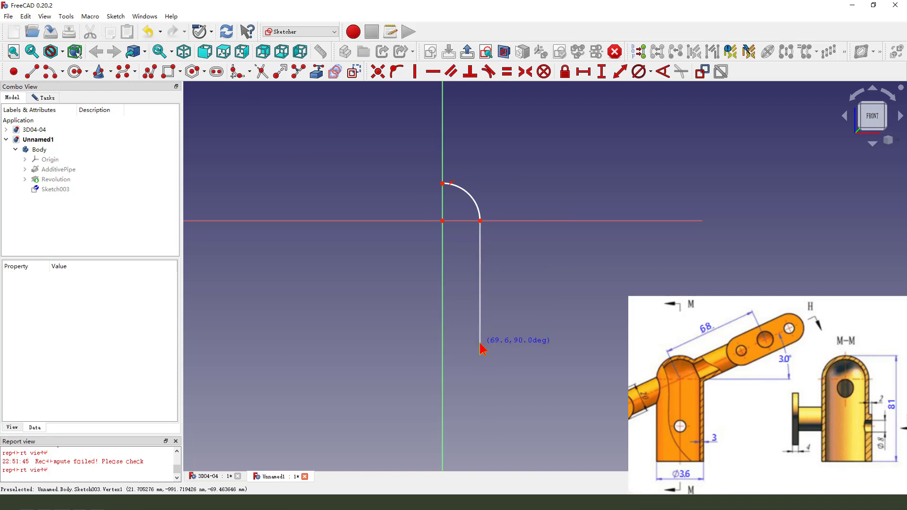
pyautogui.click(480, 344)
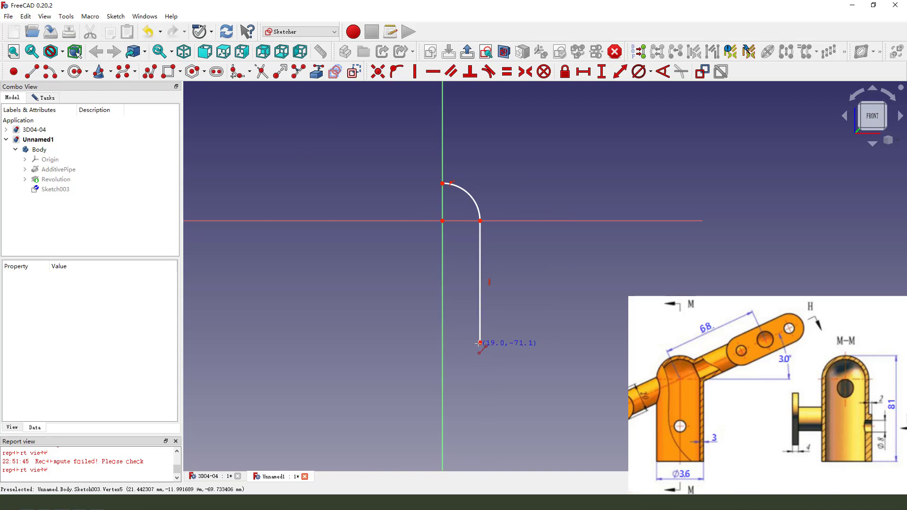
pyautogui.click(443, 342)
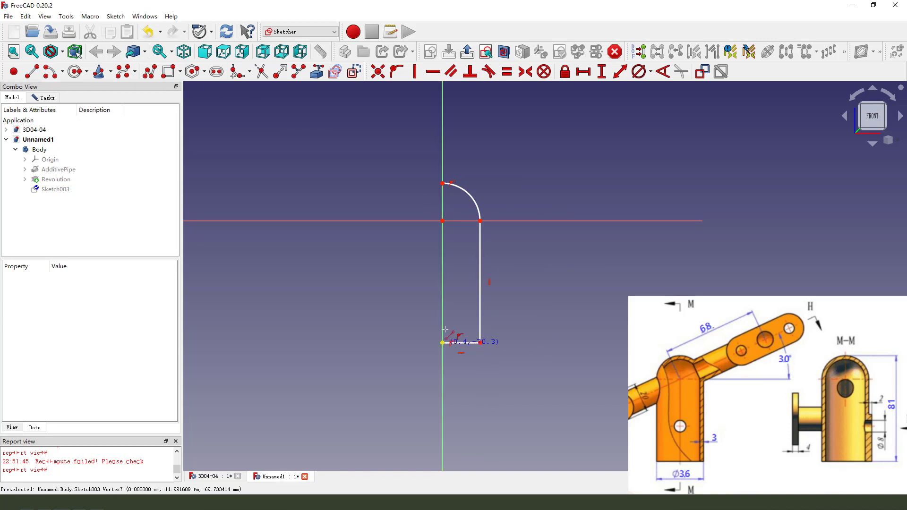
pyautogui.click(442, 184)
pyautogui.scroll(2, 444, 189)
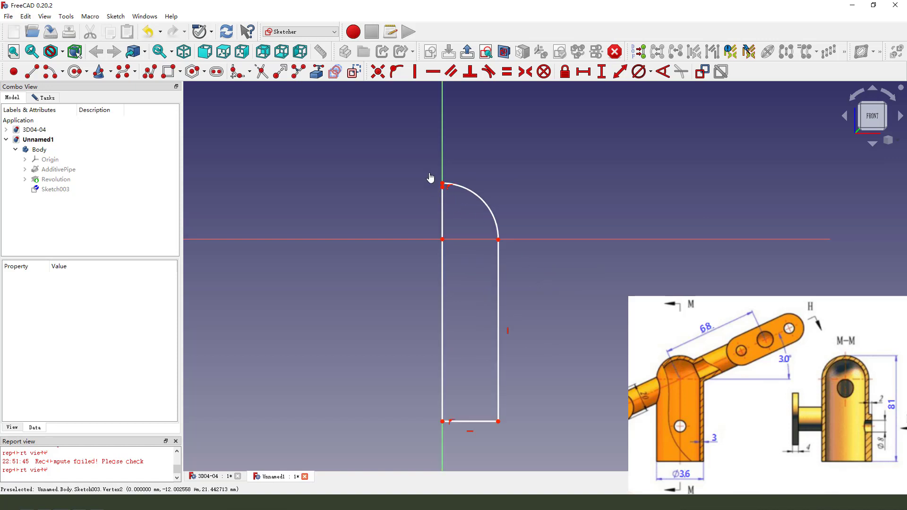
pyautogui.click(442, 184)
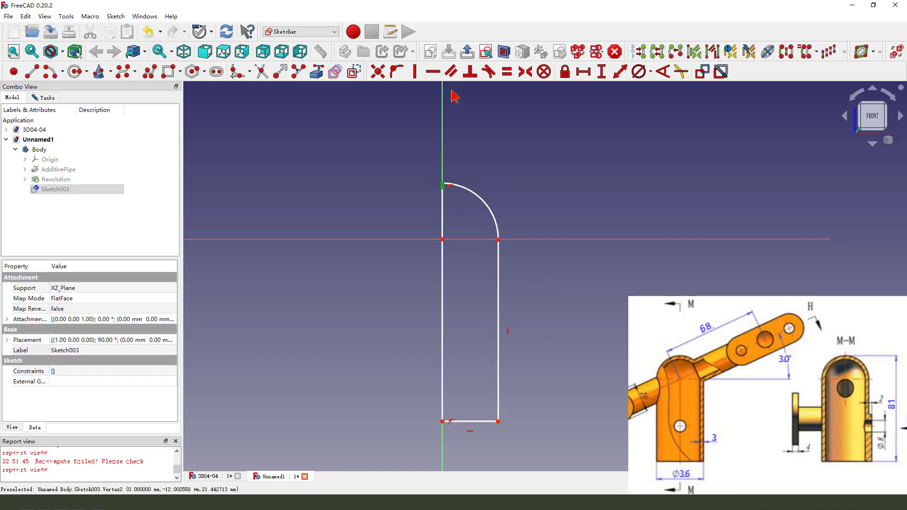
# Make the arc's top endpoint coincident and dimension the bottom edge 15 mm wide
pyautogui.click(377, 72)
pyautogui.scroll(-1, 486, 172)
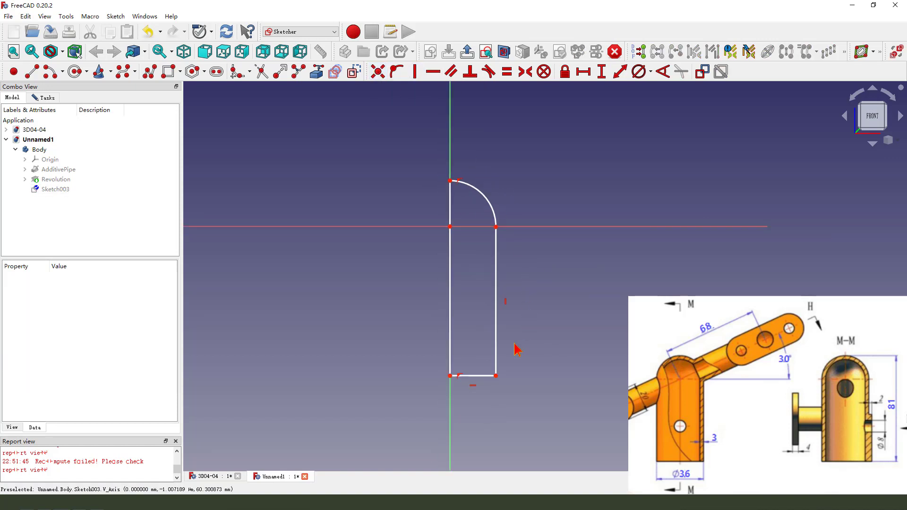
pyautogui.click(483, 378)
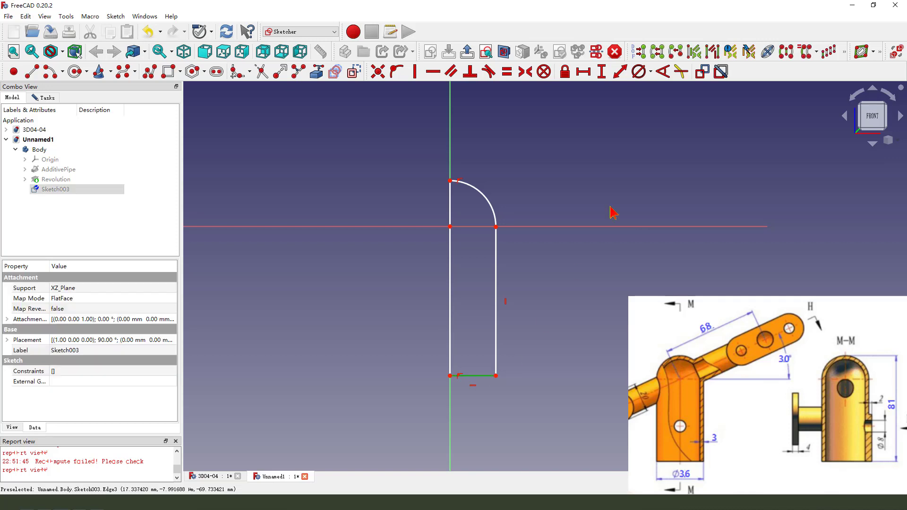
pyautogui.click(584, 72)
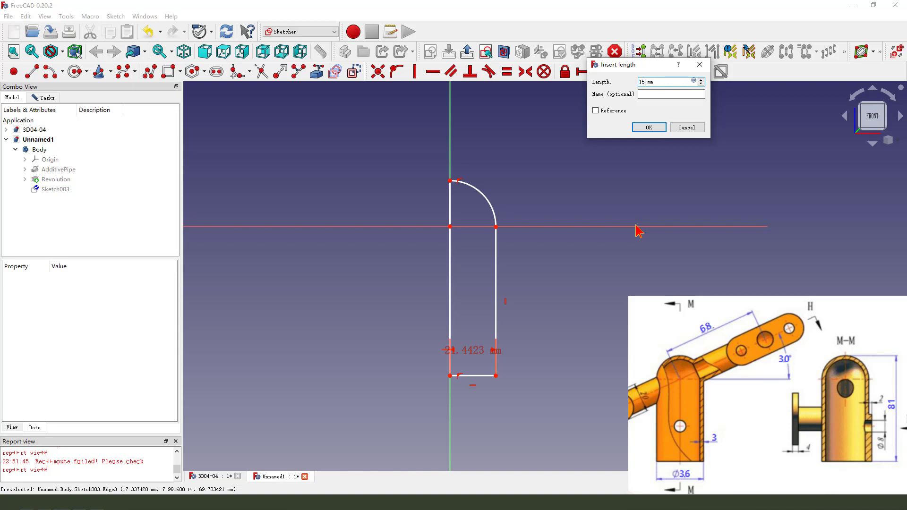
pyautogui.press('Return')
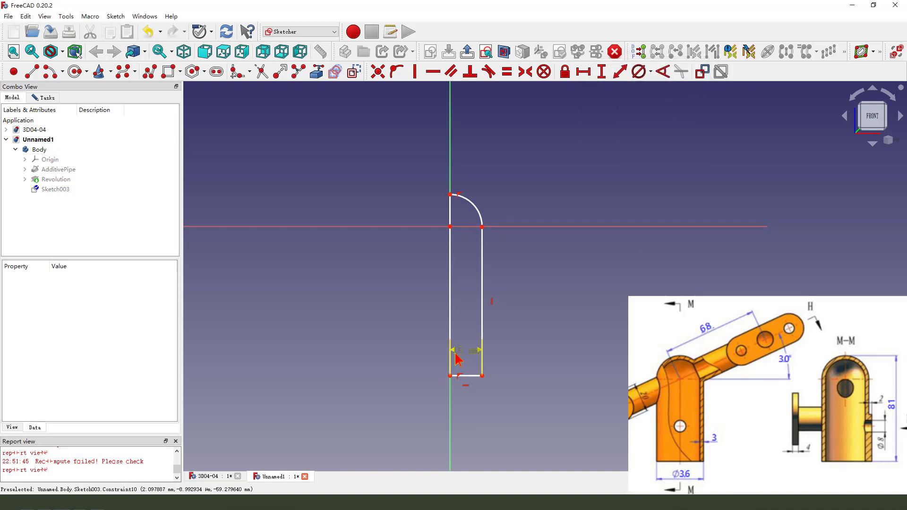
pyautogui.moveTo(467, 378); pyautogui.dragTo(468, 409)
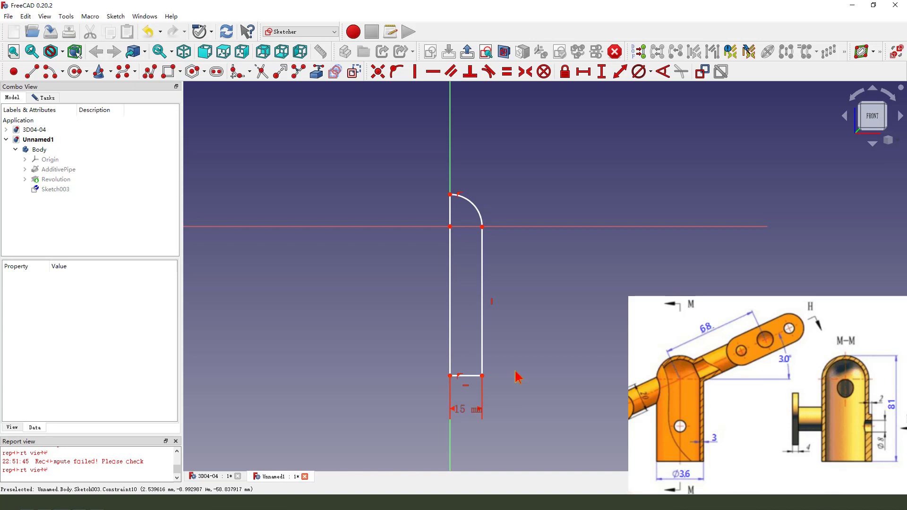
# Give the profile a 78 mm height and lock the arc's lower endpoint onto the horizontal axis
pyautogui.click(482, 376)
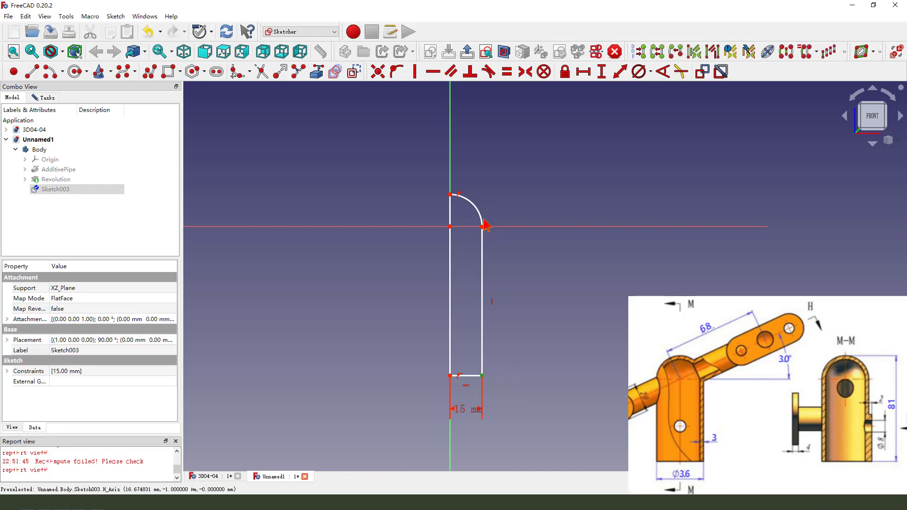
pyautogui.click(602, 71)
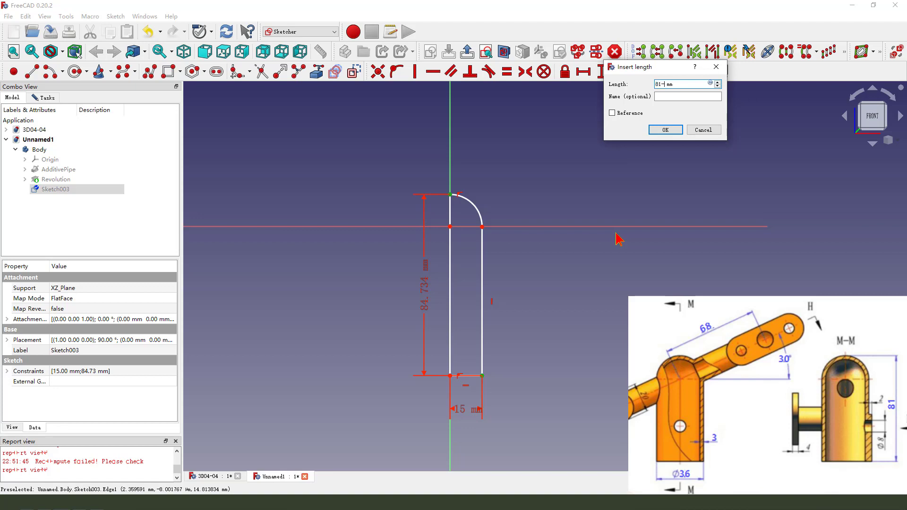
pyautogui.press('Return')
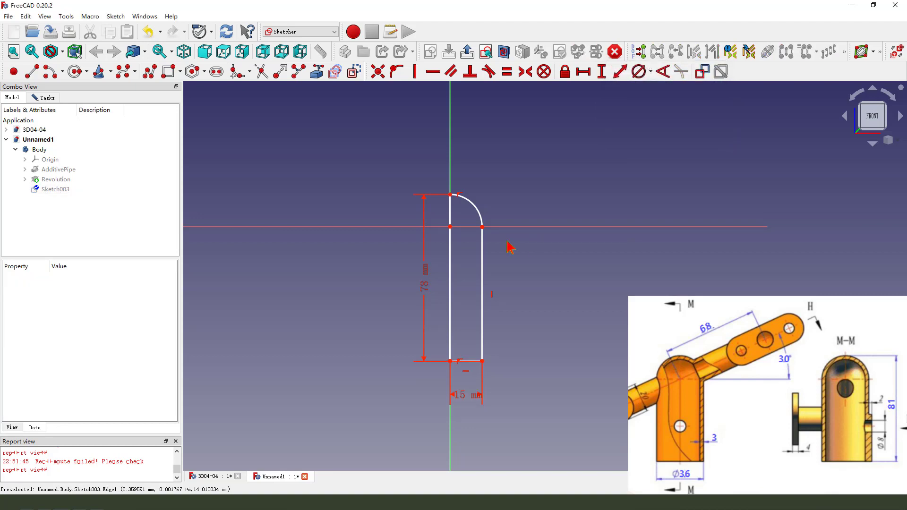
pyautogui.moveTo(425, 290); pyautogui.dragTo(381, 288)
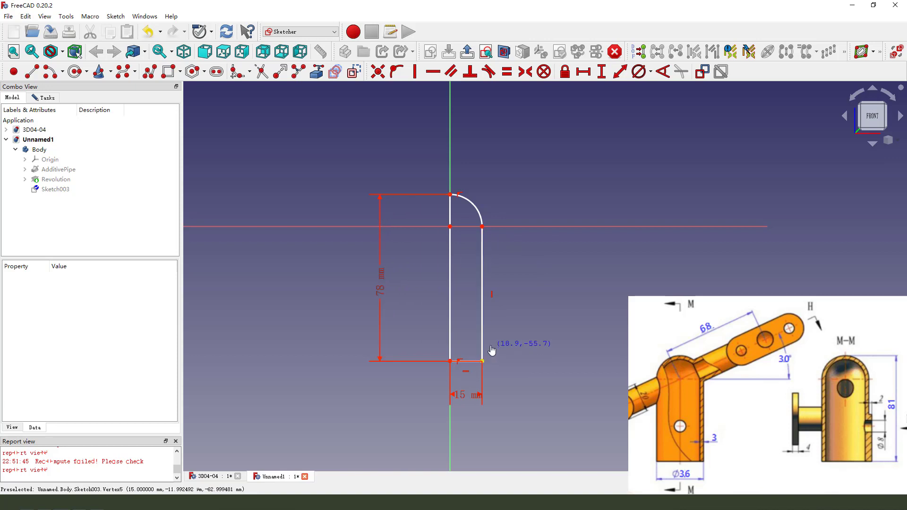
pyautogui.moveTo(482, 227); pyautogui.dragTo(482, 241)
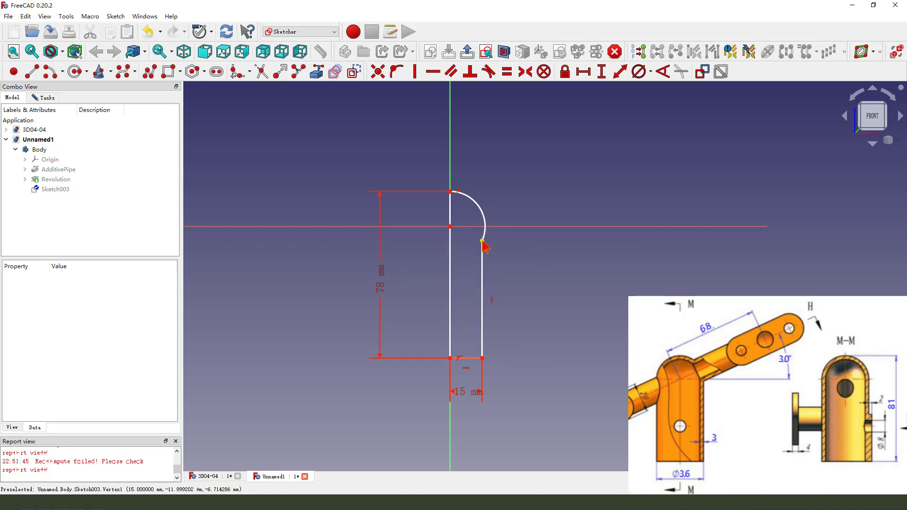
pyautogui.click(483, 241)
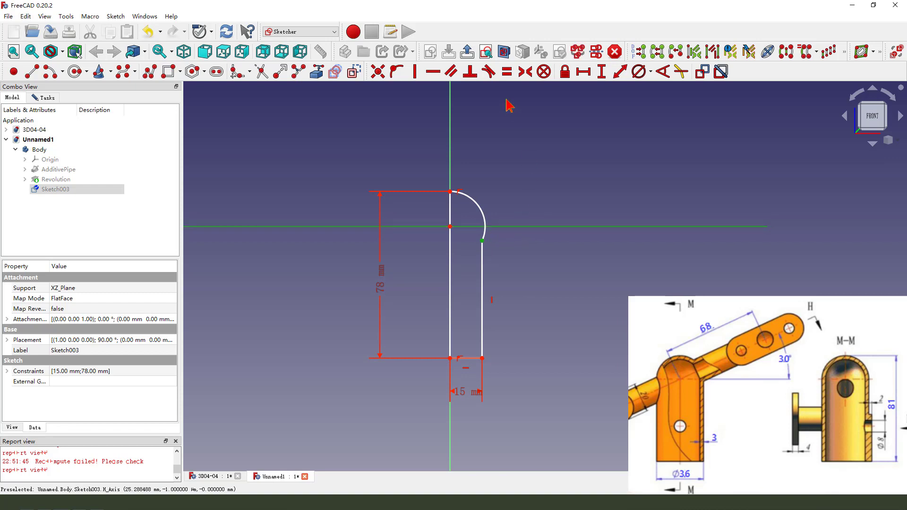
pyautogui.click(396, 71)
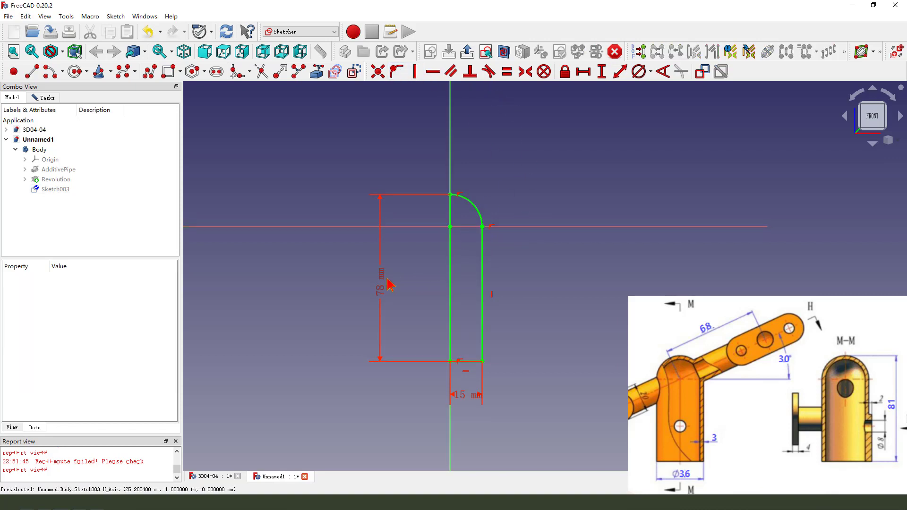
pyautogui.moveTo(390, 284); pyautogui.dragTo(406, 283)
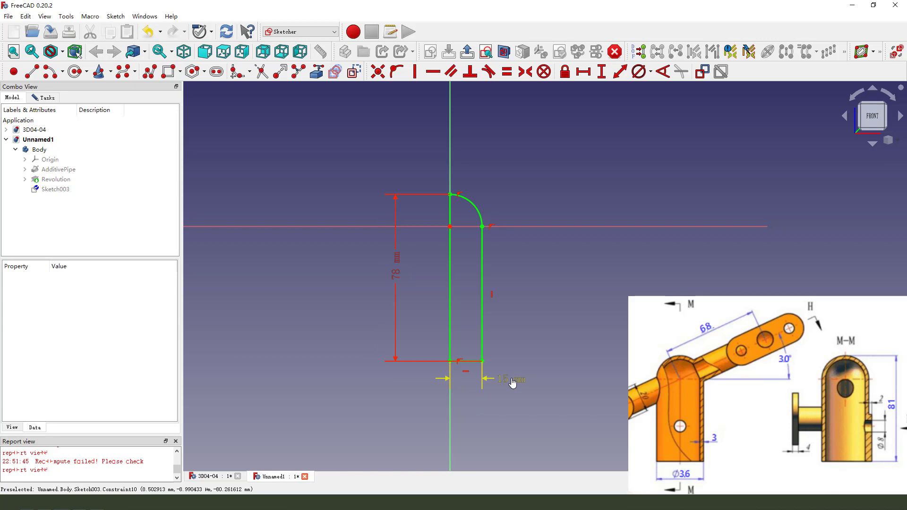
# Groove Sketch003 around the hub axis to bore out the hub, checking the bore
pyautogui.click(467, 51)
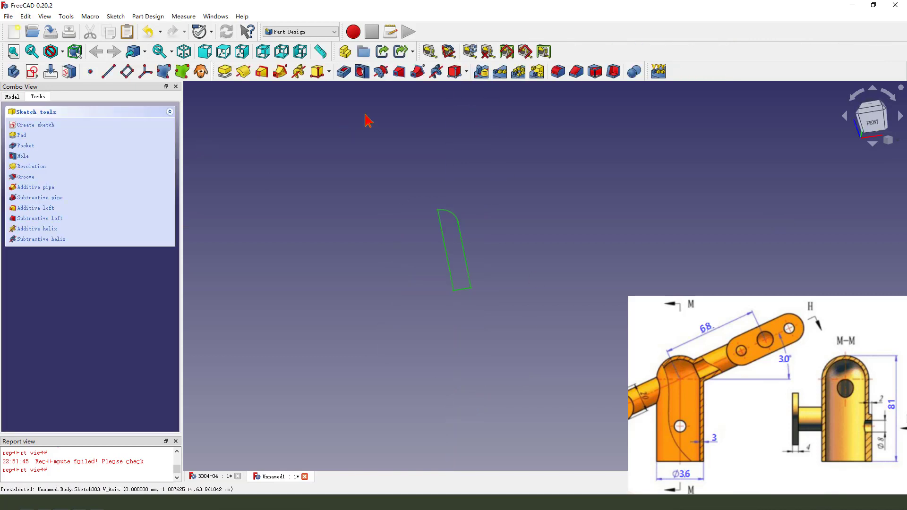
pyautogui.click(381, 72)
pyautogui.moveTo(454, 178); pyautogui.dragTo(473, 175, button='middle')
pyautogui.scroll(3, 449, 336)
pyautogui.moveTo(449, 336); pyautogui.dragTo(456, 356, button='middle')
pyautogui.click(71, 118)
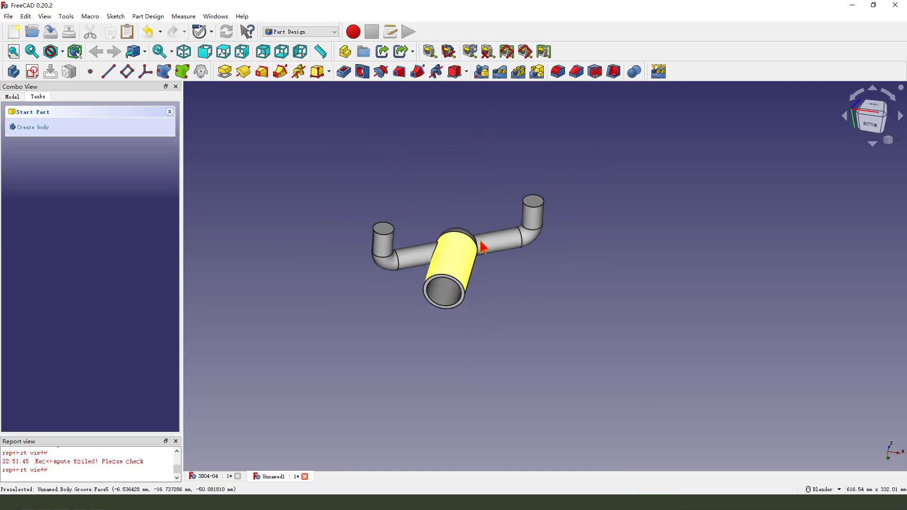
pyautogui.moveTo(493, 239); pyautogui.dragTo(518, 291, button='middle')
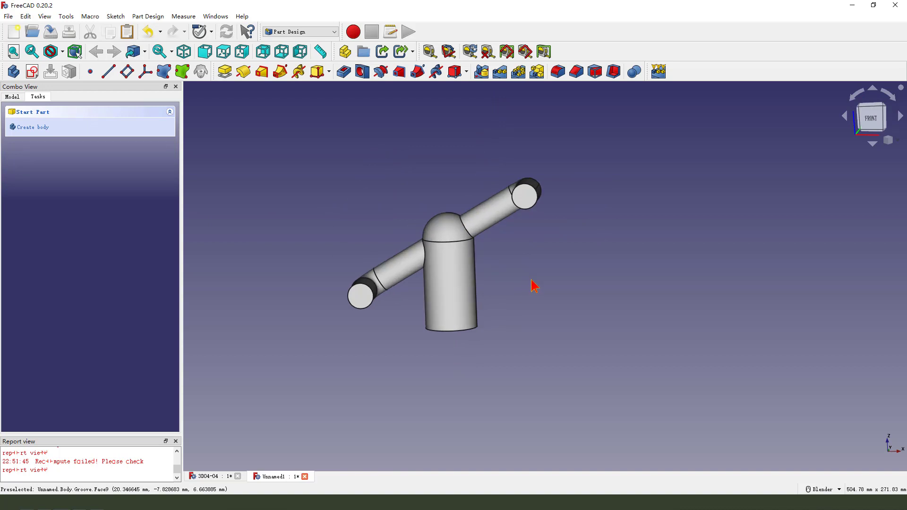
# Create Sketch004 on the right arm's end face, view it from the front, and close it empty
pyautogui.moveTo(521, 268); pyautogui.dragTo(524, 265, button='middle')
pyautogui.scroll(2, 541, 206)
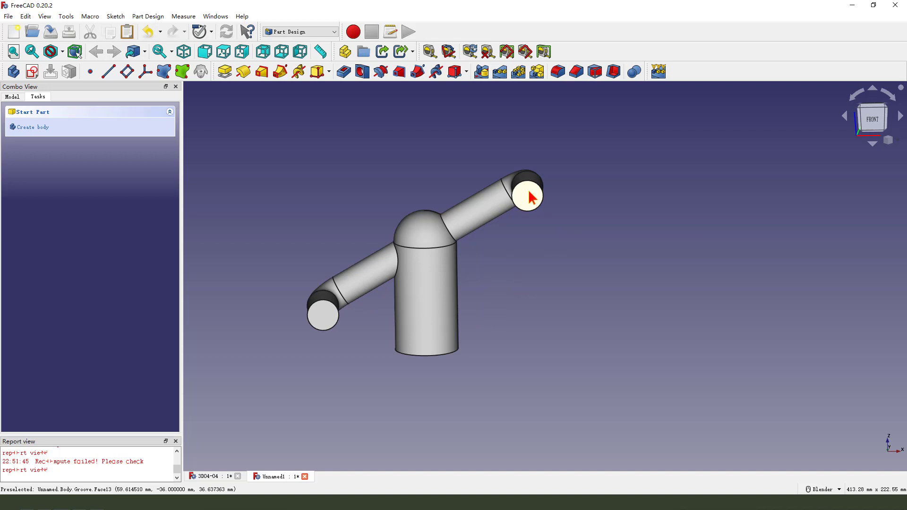
pyautogui.click(531, 198)
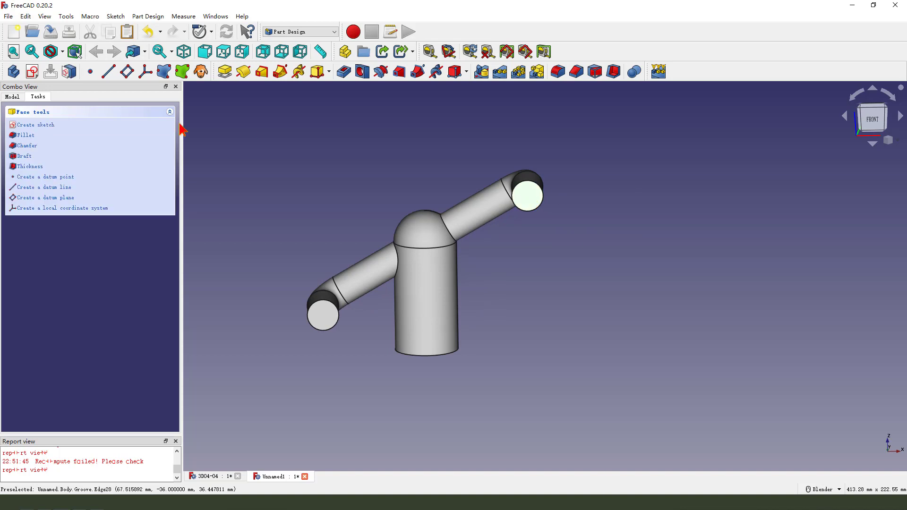
pyautogui.click(32, 72)
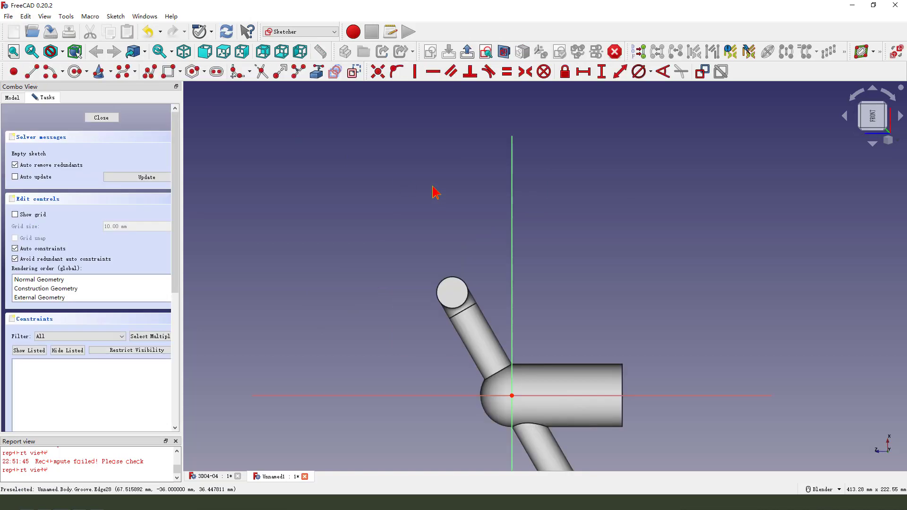
pyautogui.click(874, 120)
pyautogui.scroll(2, 425, 282)
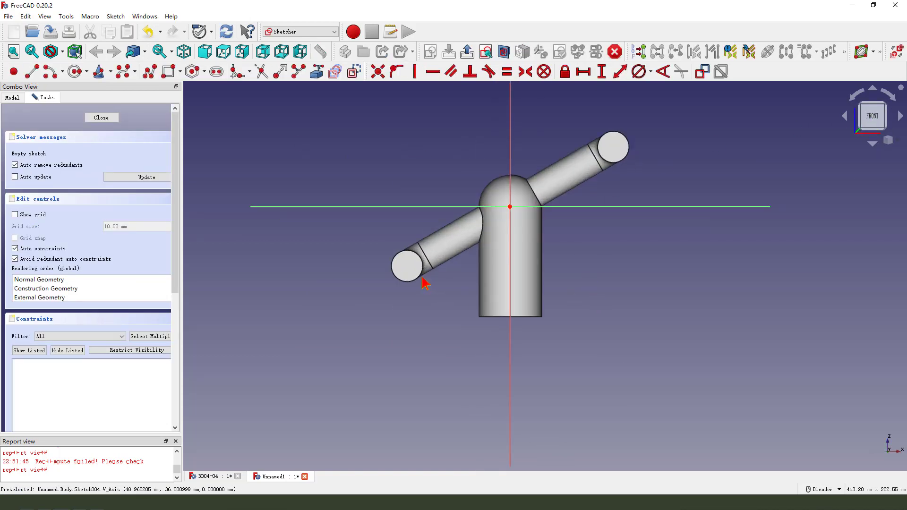
pyautogui.click(101, 118)
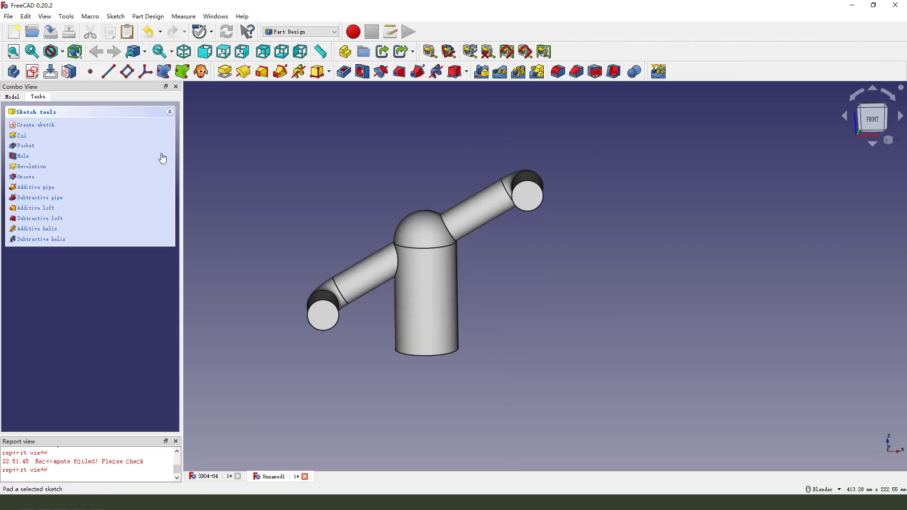
pyautogui.click(12, 96)
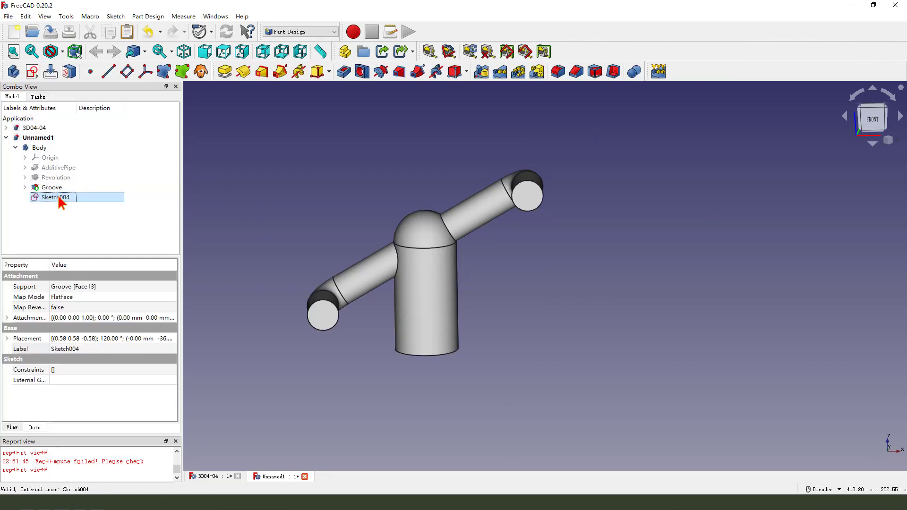
# Delete the empty Sketch004 from the model tree
pyautogui.rightClick(60, 202)
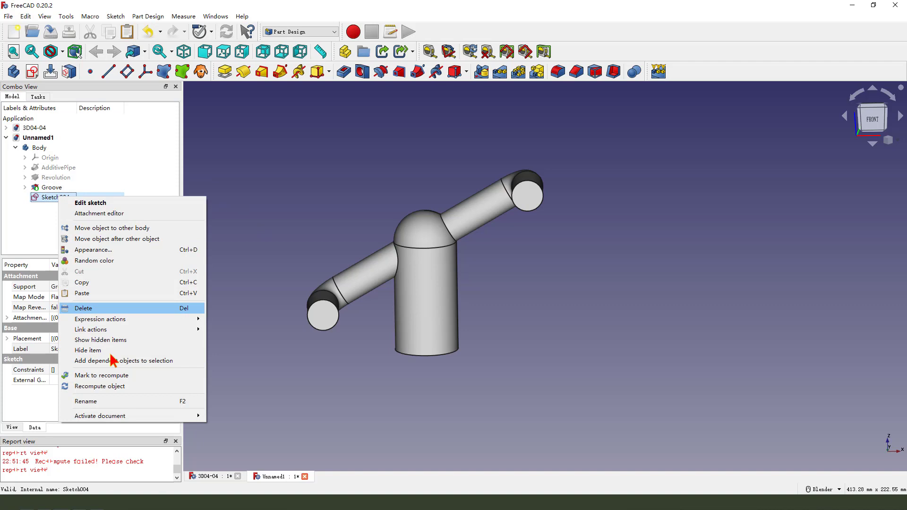
pyautogui.click(85, 308)
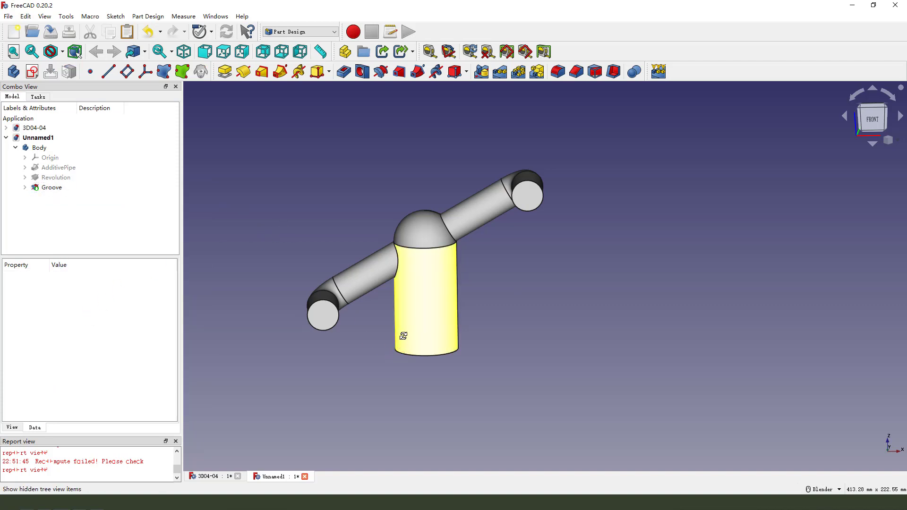
pyautogui.moveTo(425, 293); pyautogui.dragTo(413, 319, button='middle')
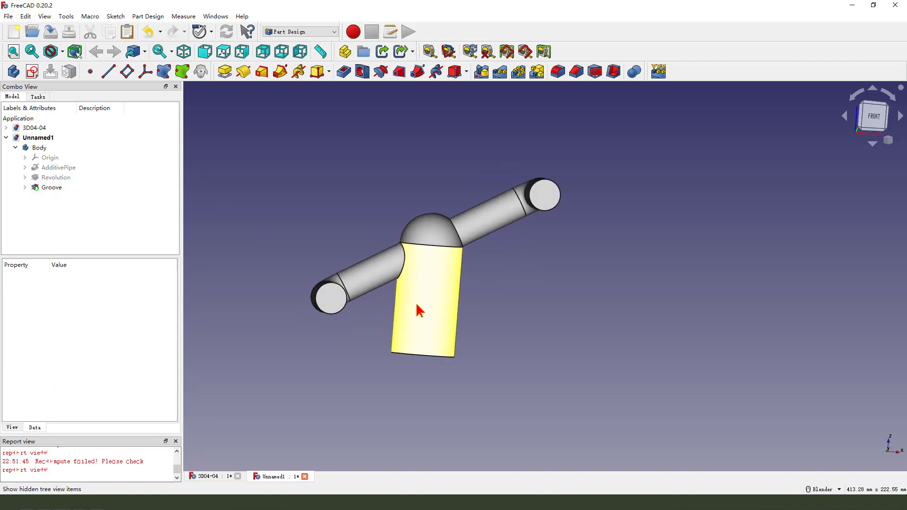
# Start a sketch on the left arm's end face and link its circular end edge as external geometry
pyautogui.click(331, 307)
pyautogui.moveTo(547, 298); pyautogui.dragTo(456, 263, button='middle')
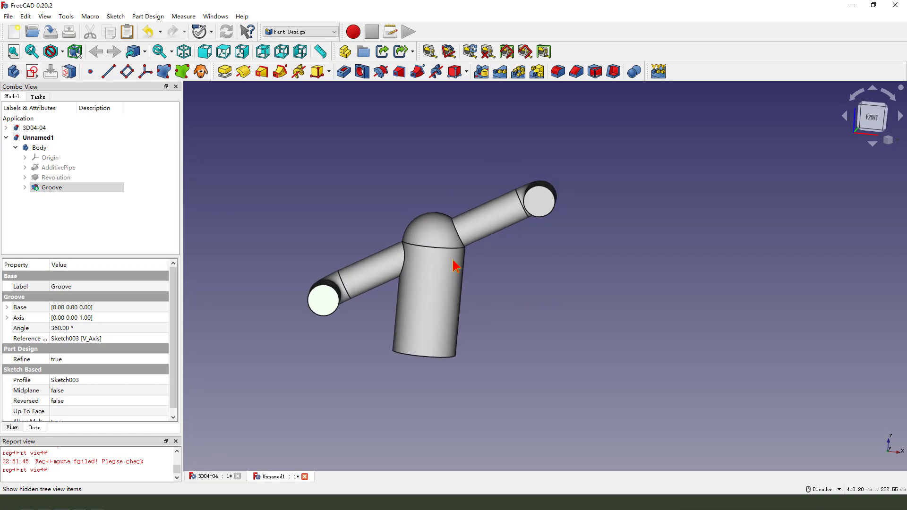
pyautogui.click(33, 72)
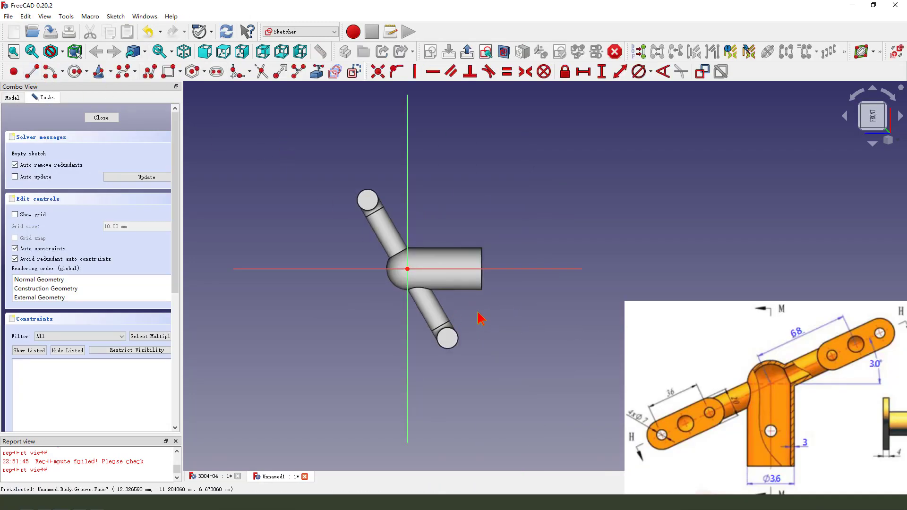
pyautogui.click(317, 71)
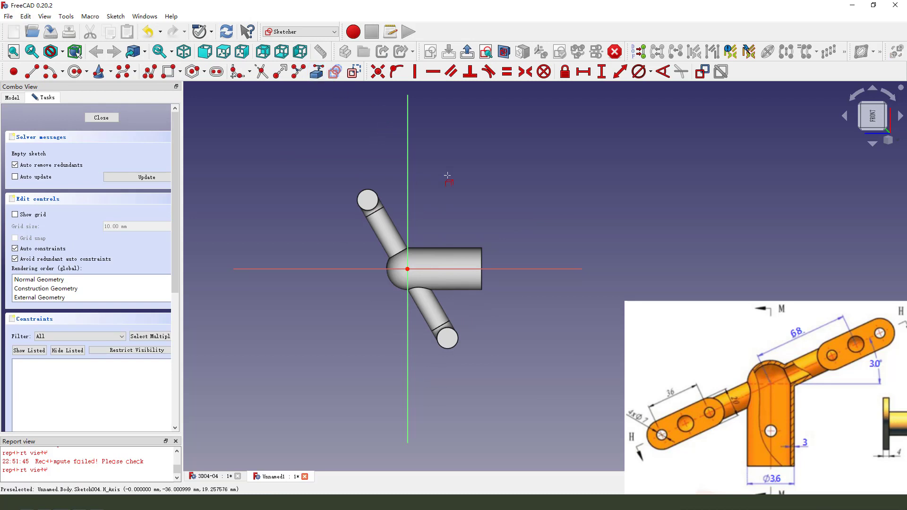
pyautogui.click(323, 74)
pyautogui.scroll(1, 468, 349)
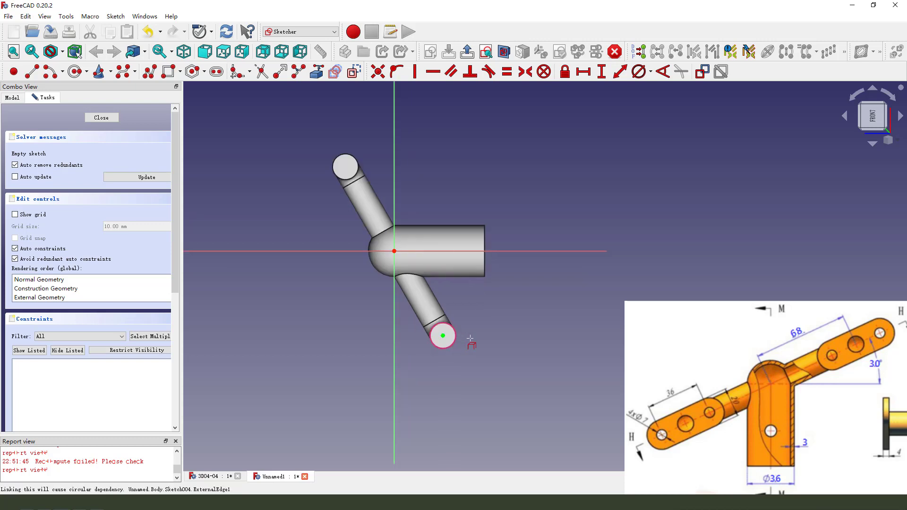
pyautogui.scroll(2, 449, 341)
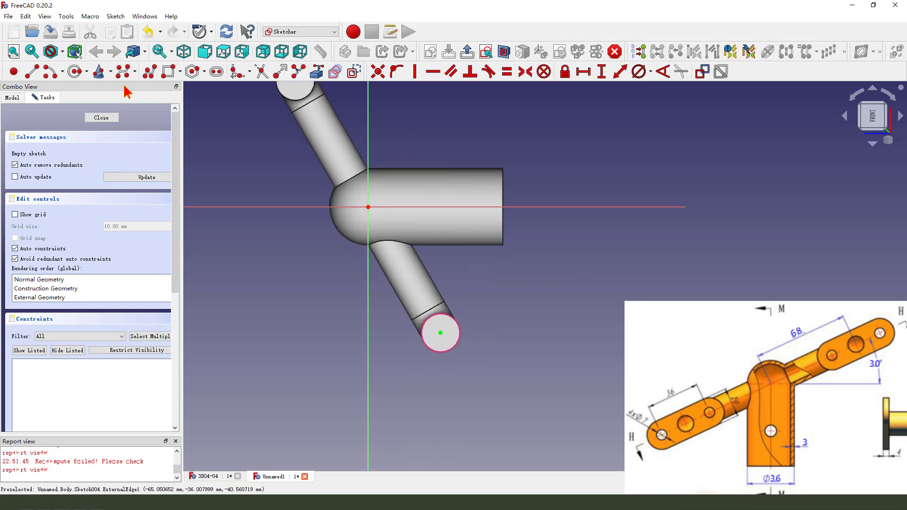
# Draw a slot beside the lower arm's end circle and adjust its shape
pyautogui.click(216, 71)
pyautogui.click(465, 279)
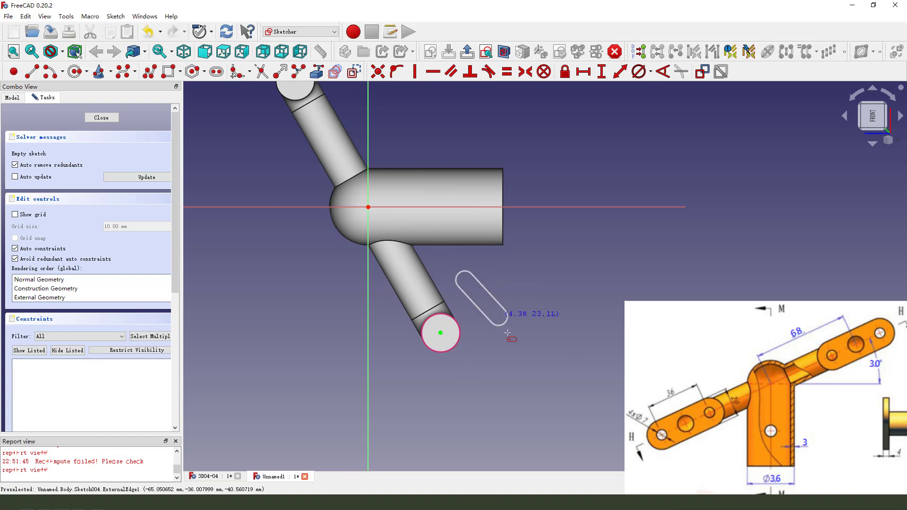
pyautogui.click(522, 372)
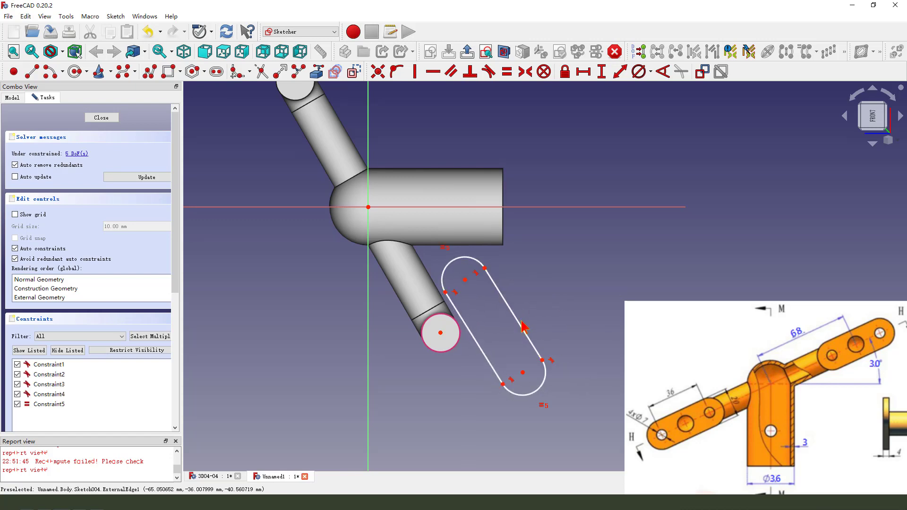
pyautogui.scroll(1, 537, 364)
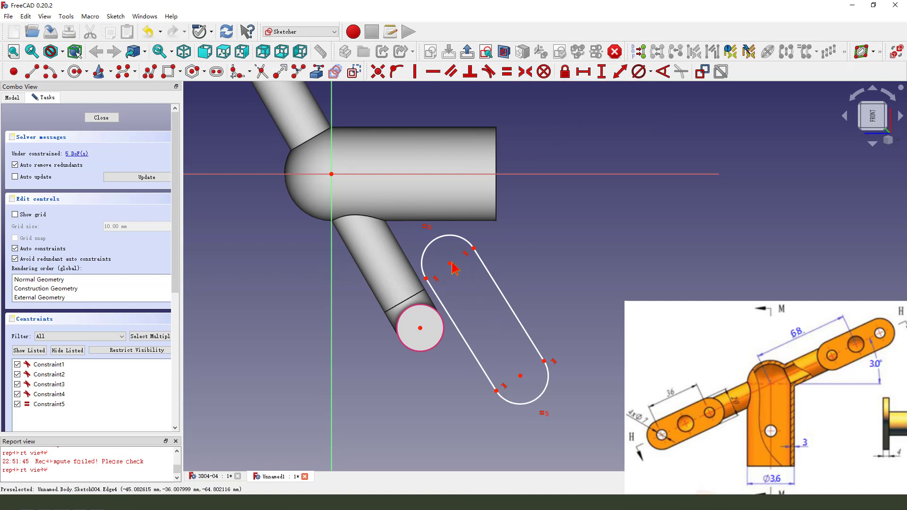
pyautogui.moveTo(453, 261)
pyautogui.mouseDown()
pyautogui.moveTo(444, 267)
pyautogui.moveTo(454, 255)
pyautogui.moveTo(480, 270)
pyautogui.mouseUp()
pyautogui.moveTo(582, 386)
pyautogui.mouseDown()
pyautogui.moveTo(517, 374)
pyautogui.moveTo(527, 380)
pyautogui.mouseUp()
pyautogui.moveTo(375, 385)
pyautogui.mouseDown()
pyautogui.moveTo(418, 340)
pyautogui.moveTo(409, 331)
pyautogui.moveTo(427, 347)
pyautogui.moveTo(421, 319)
pyautogui.moveTo(417, 334)
pyautogui.mouseUp()
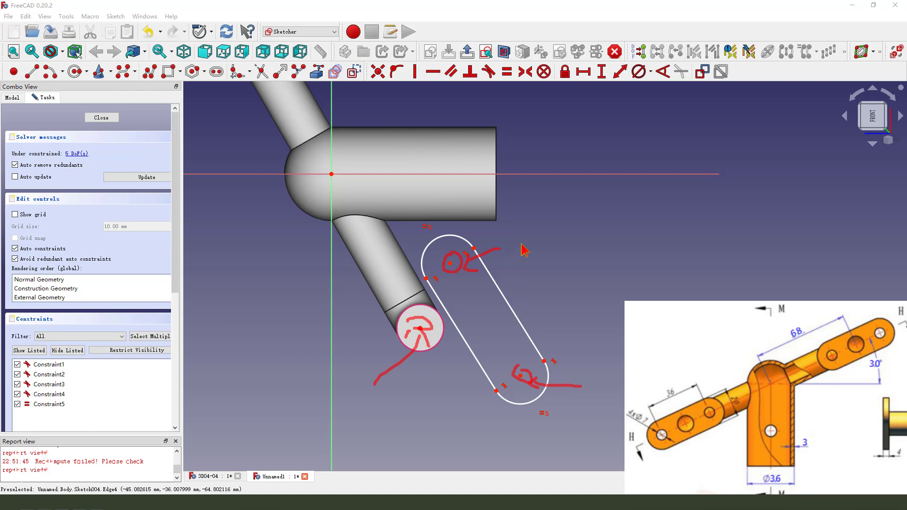
pyautogui.moveTo(521, 243); pyautogui.dragTo(509, 267)
pyautogui.moveTo(591, 373)
pyautogui.mouseDown()
pyautogui.moveTo(580, 394)
pyautogui.moveTo(603, 399)
pyautogui.mouseUp()
pyautogui.moveTo(405, 362)
pyautogui.mouseDown()
pyautogui.moveTo(420, 378)
pyautogui.moveTo(402, 394)
pyautogui.mouseUp()
pyautogui.press('Escape')
# Select both slot arc centres and the end circle's centre
pyautogui.click(450, 263)
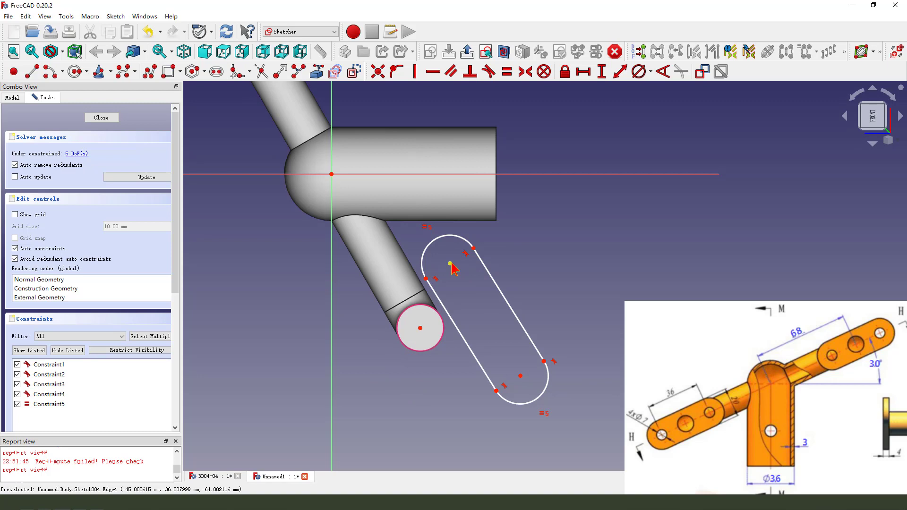
pyautogui.click(520, 376)
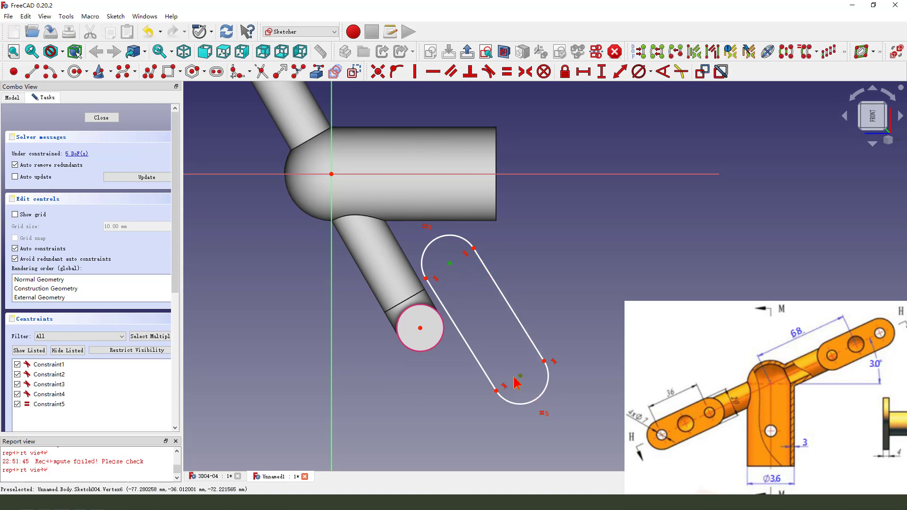
pyautogui.click(420, 328)
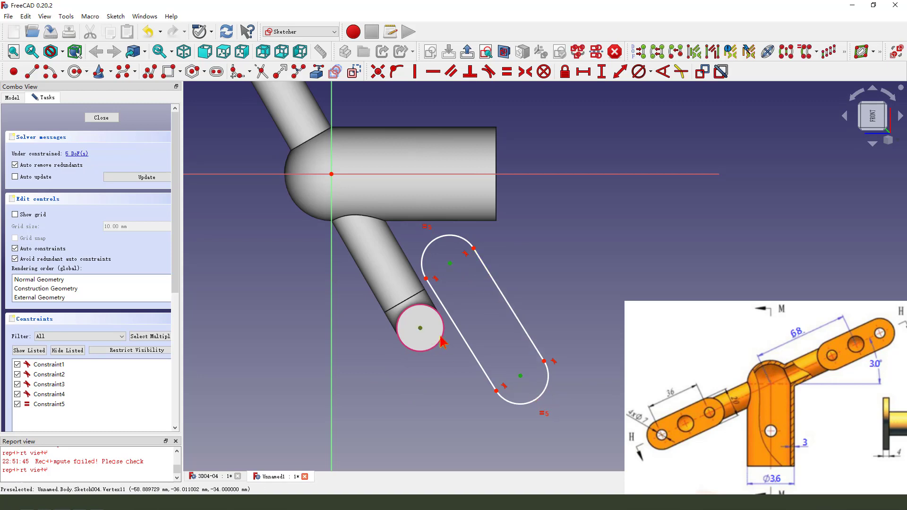
# Make the slot ends symmetric about the end circle's centre
pyautogui.click(525, 73)
pyautogui.scroll(-1, 527, 268)
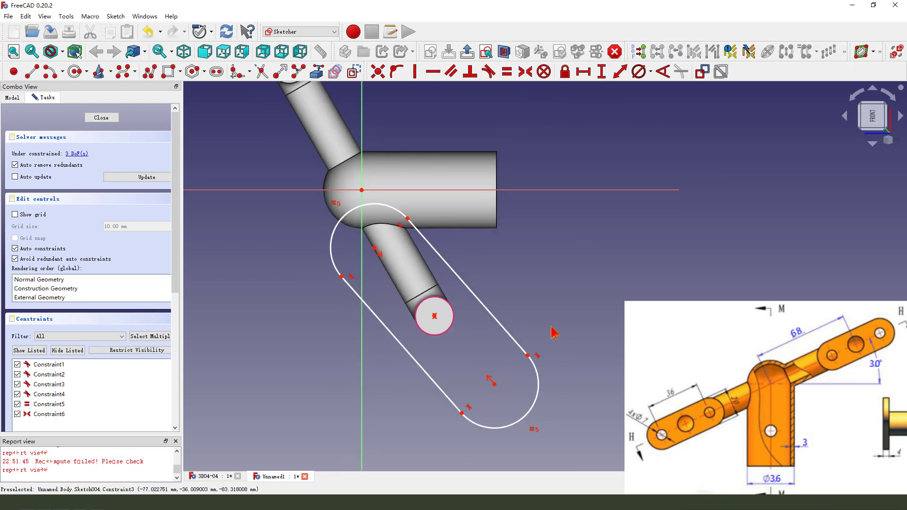
pyautogui.scroll(1, 480, 371)
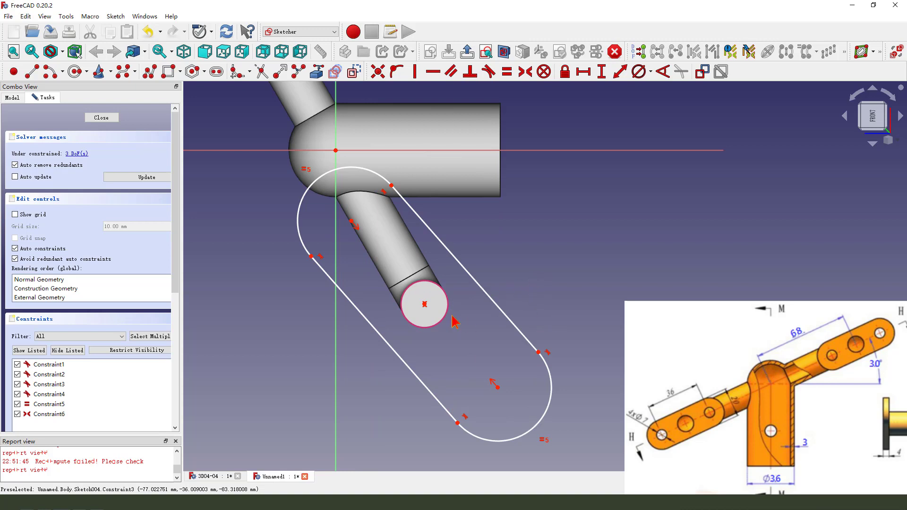
pyautogui.scroll(-1, 455, 322)
pyautogui.scroll(1, 470, 279)
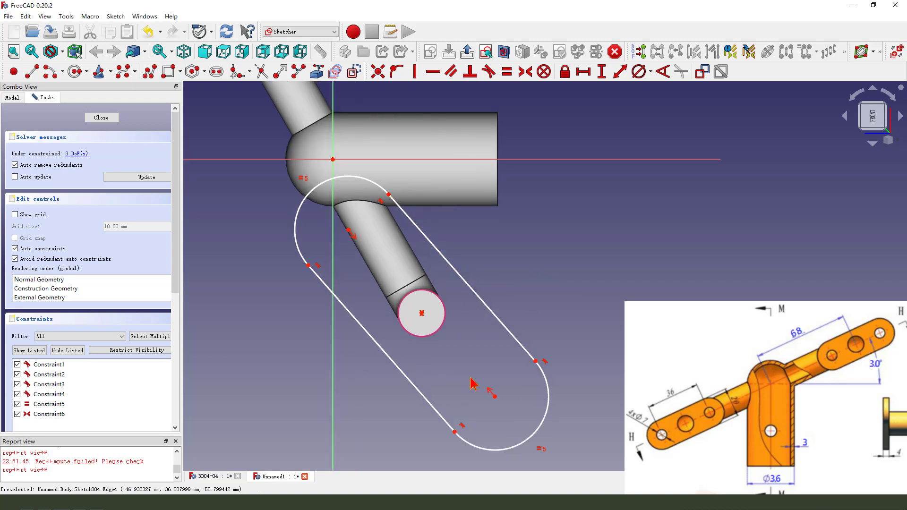
# Constrain the slot's straight edge to 150° from the vertical axis
pyautogui.click(373, 340)
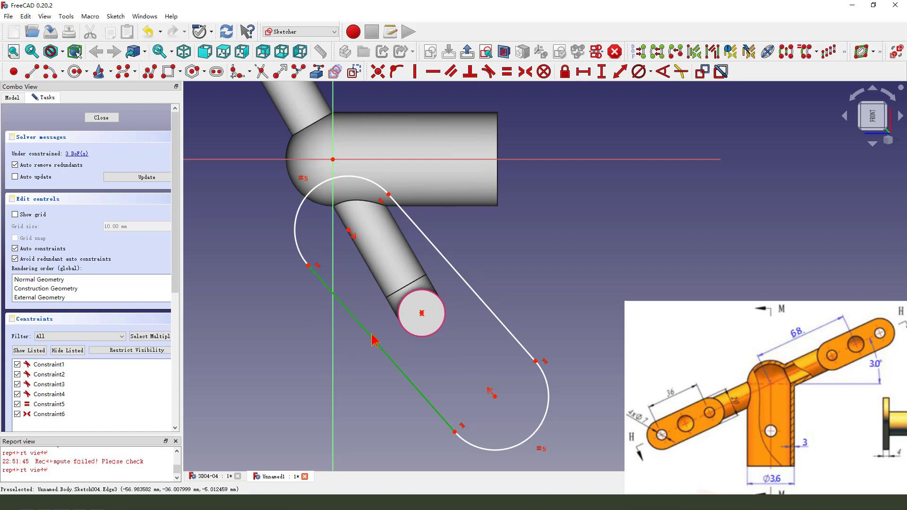
pyautogui.click(334, 344)
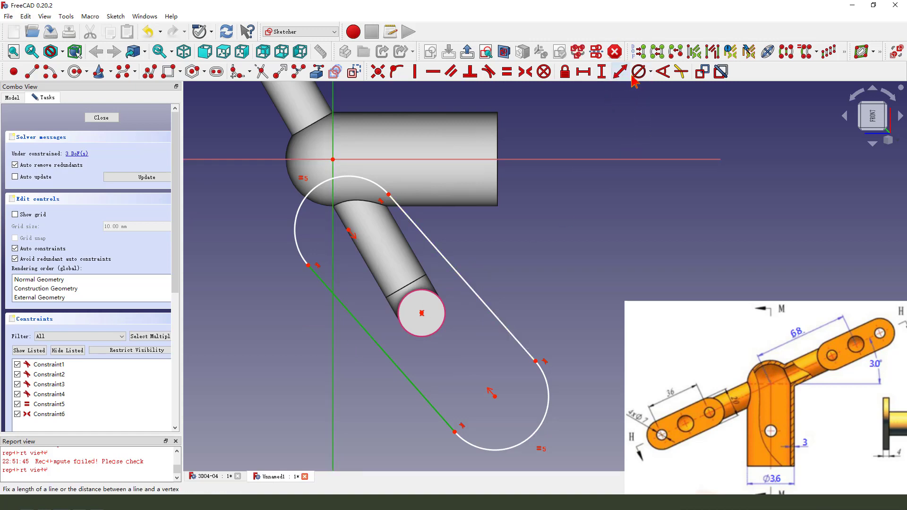
pyautogui.click(663, 73)
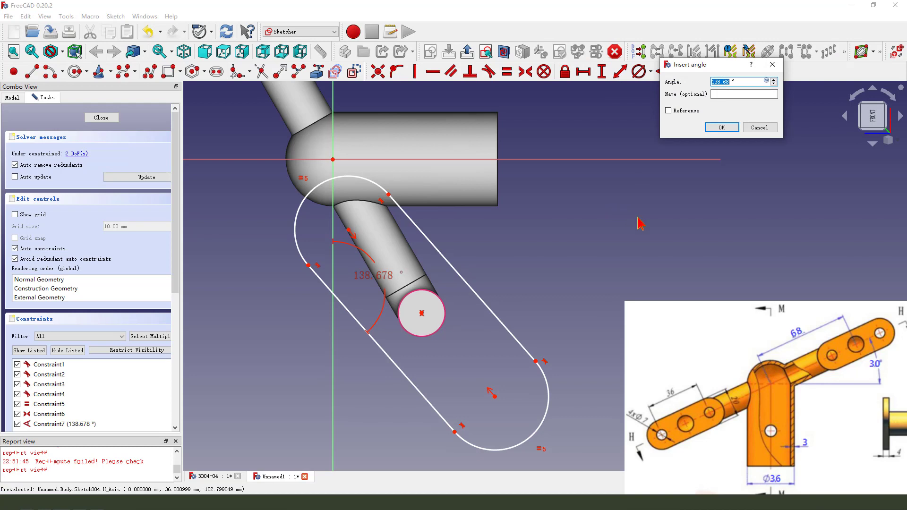
pyautogui.write('150')
pyautogui.press('Return')
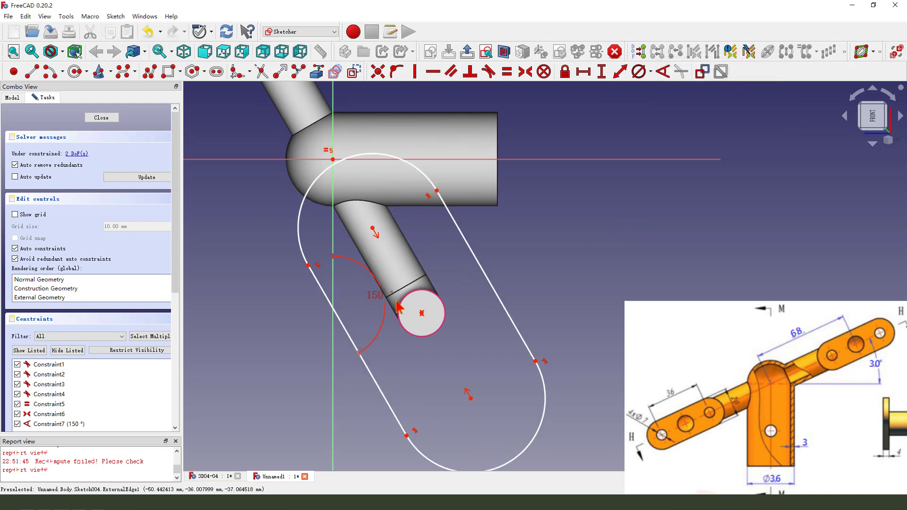
# Add a diameter constraint to the slot's rounded end arc
pyautogui.scroll(-2, 486, 246)
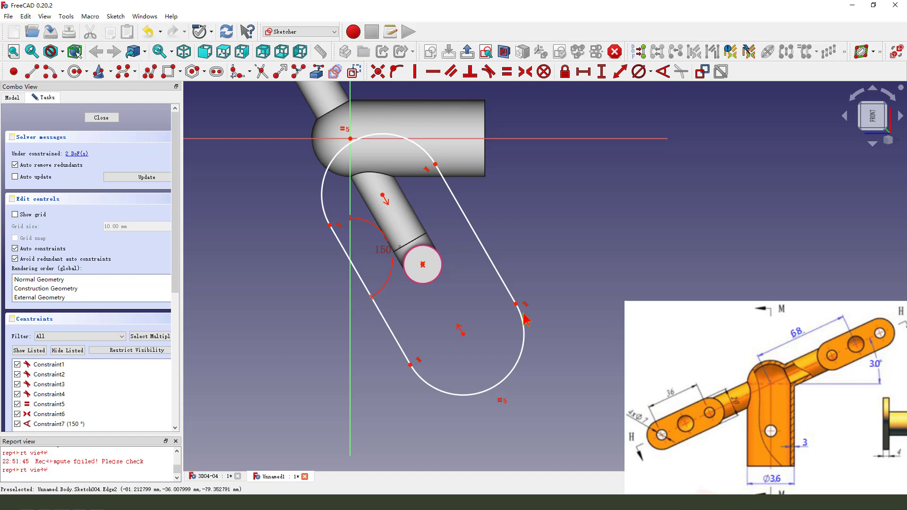
pyautogui.click(524, 323)
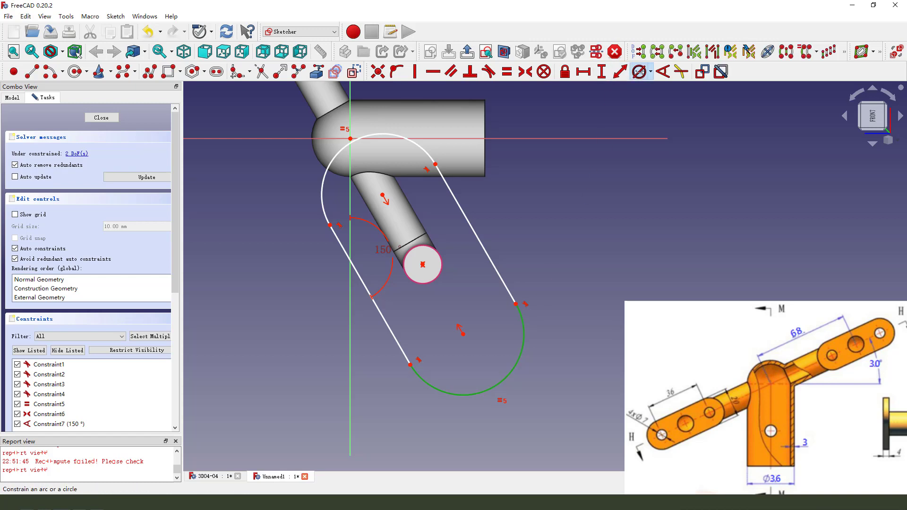
pyautogui.click(638, 72)
# Set the slot end diameter to 20 mm and place the Ø20 label right of the slot end
pyautogui.write('20')
pyautogui.press('Return')
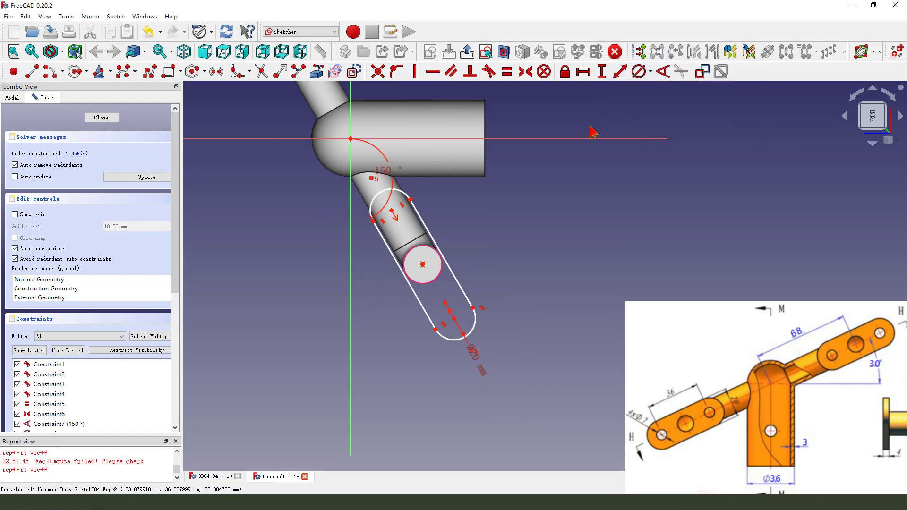
pyautogui.moveTo(480, 361); pyautogui.dragTo(520, 321)
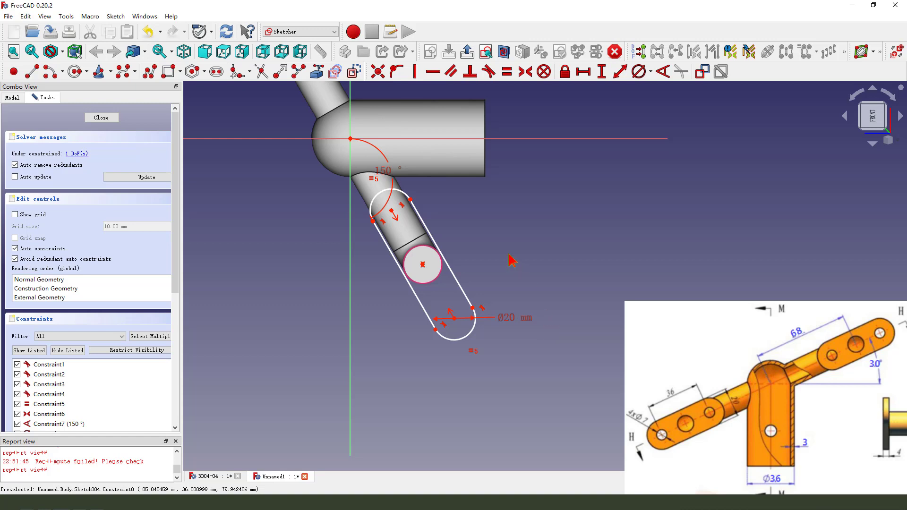
# Set the distance between the slot's two arc centres to 36 mm
pyautogui.click(392, 212)
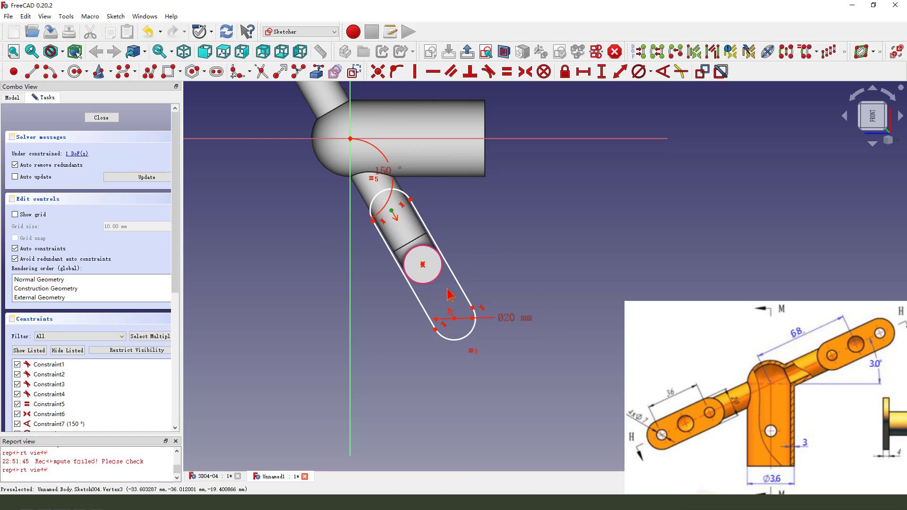
pyautogui.click(454, 319)
pyautogui.click(621, 72)
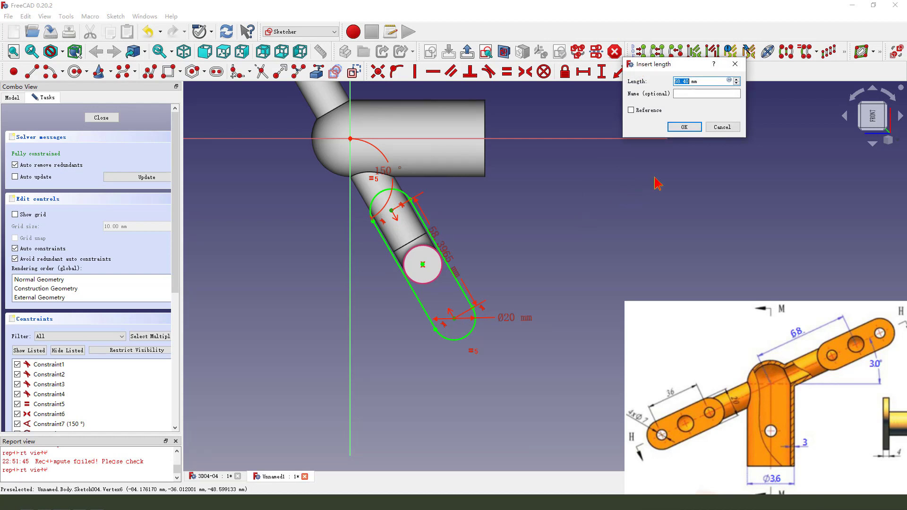
pyautogui.press('Return')
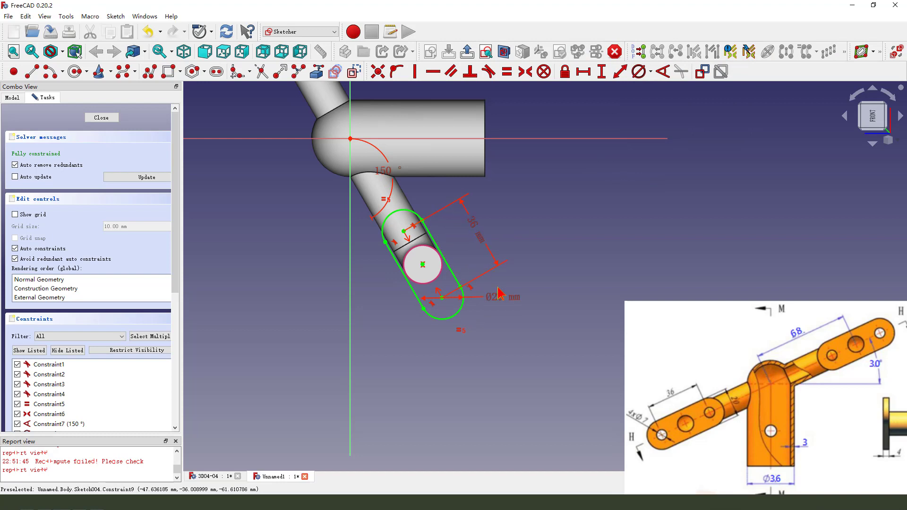
pyautogui.moveTo(501, 297); pyautogui.dragTo(511, 324)
pyautogui.scroll(1, 548, 288)
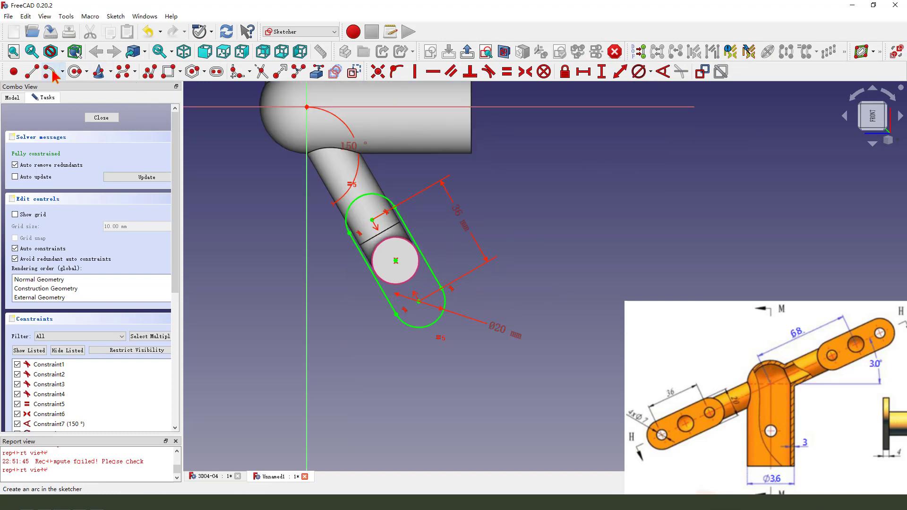
# Draw two equal 7 mm hole circles at the slot ends and close the sketch
pyautogui.click(74, 72)
pyautogui.click(372, 220)
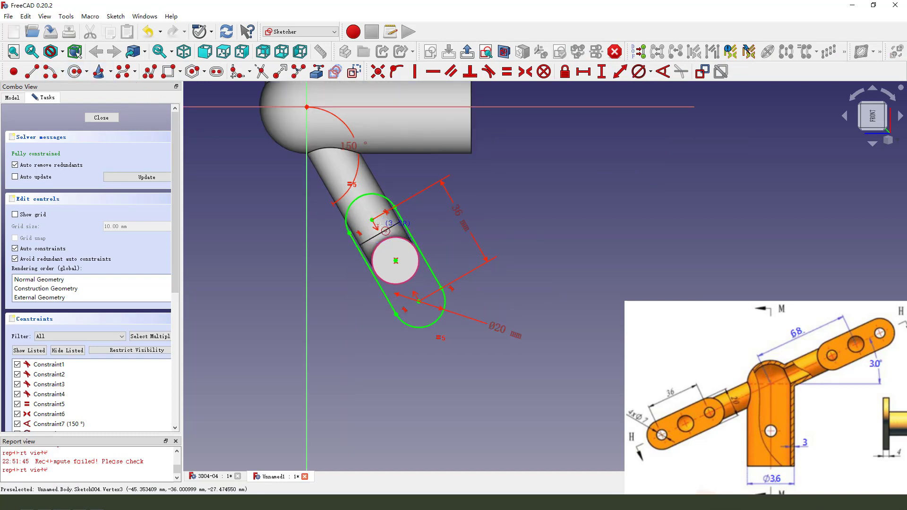
pyautogui.click(377, 228)
pyautogui.click(419, 301)
pyautogui.click(424, 308)
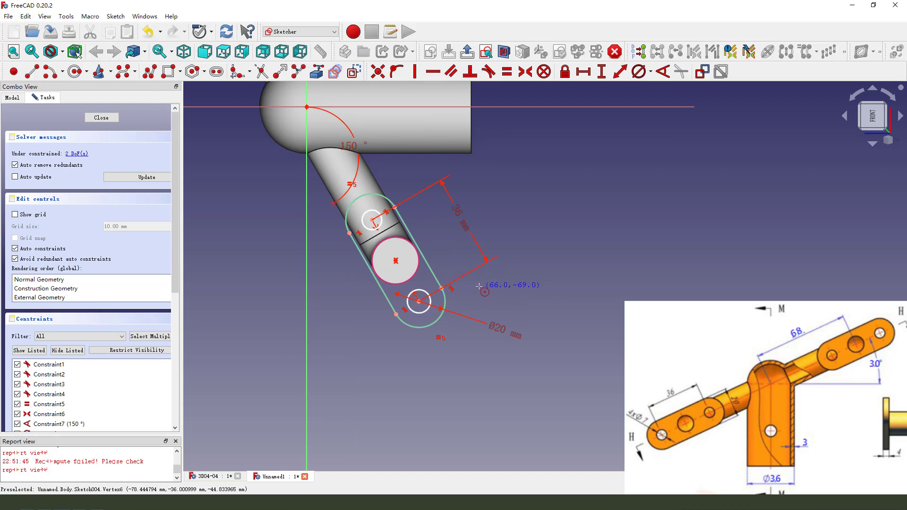
pyautogui.click(376, 218)
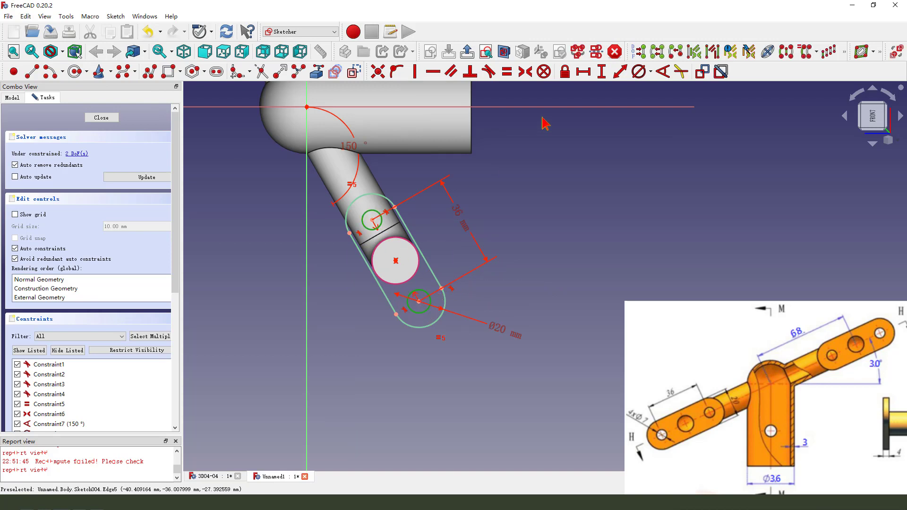
pyautogui.click(507, 71)
pyautogui.click(422, 323)
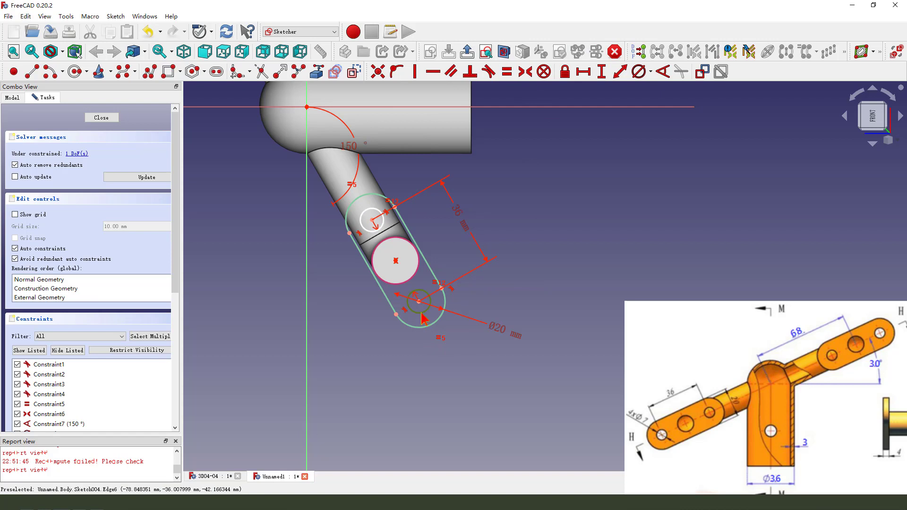
pyautogui.click(639, 72)
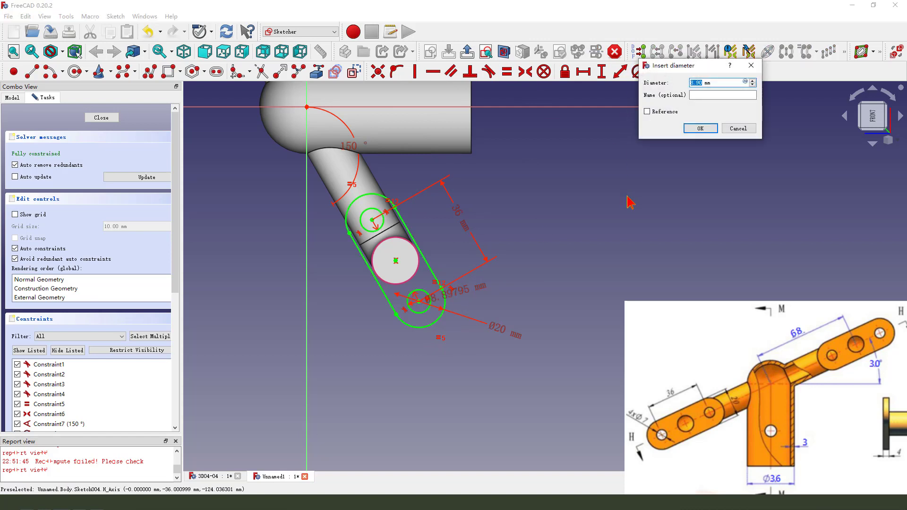
pyautogui.press('Return')
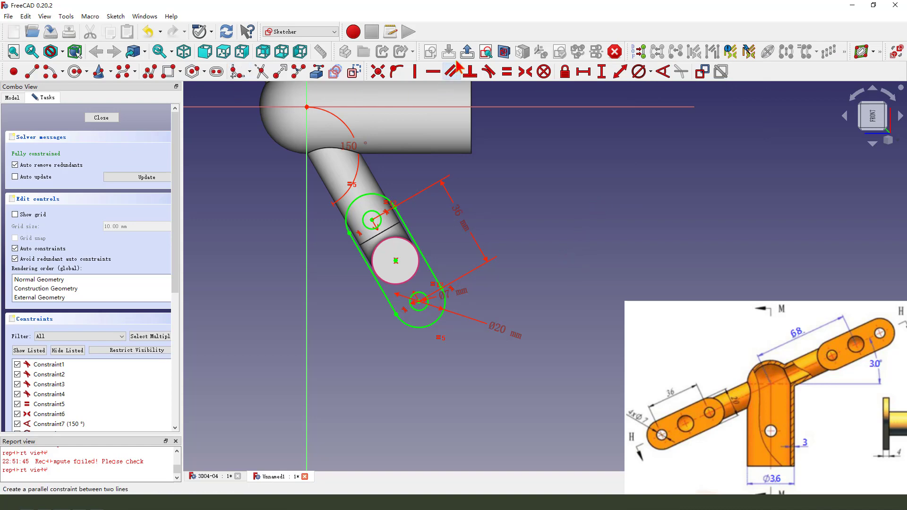
pyautogui.click(467, 51)
# Pad the slot sketch 10 mm in the reversed direction to form the two-hole tab
pyautogui.scroll(1, 294, 328)
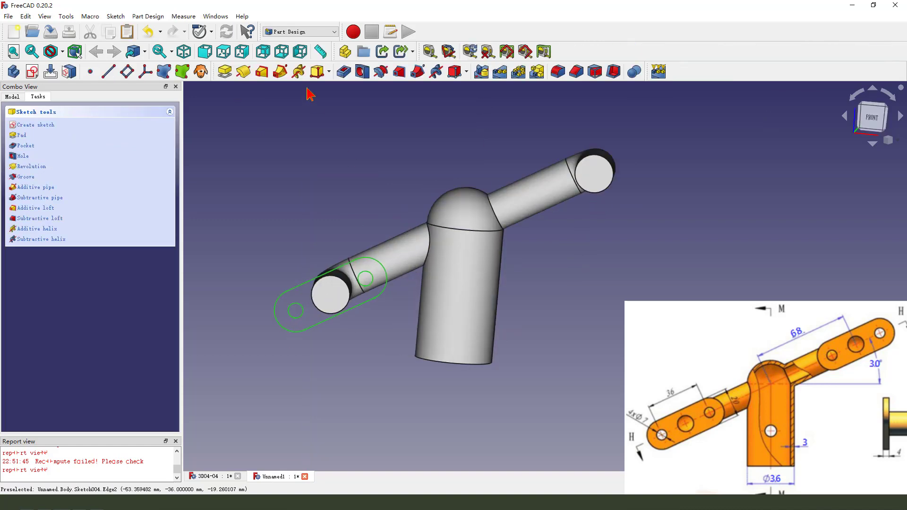
pyautogui.click(225, 74)
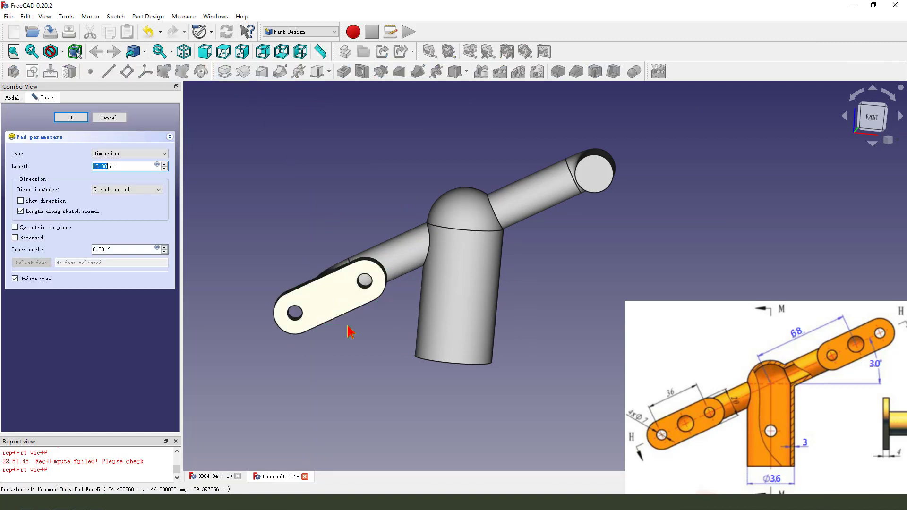
pyautogui.moveTo(350, 330); pyautogui.dragTo(385, 325, button='middle')
pyautogui.press('6')
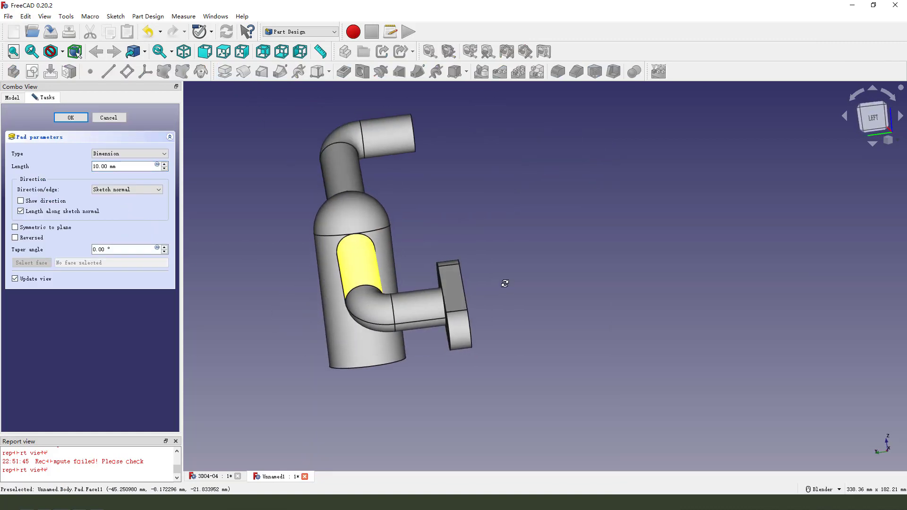
pyautogui.click(15, 238)
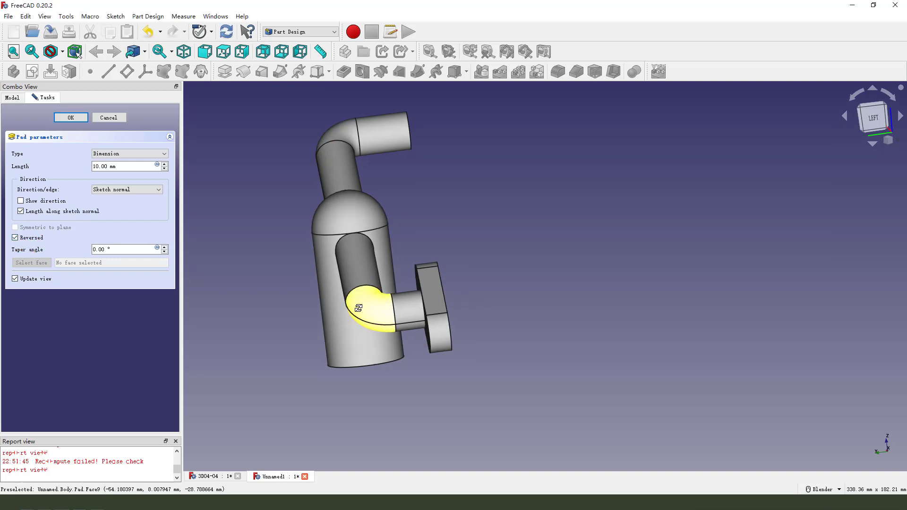
pyautogui.doubleClick(110, 165)
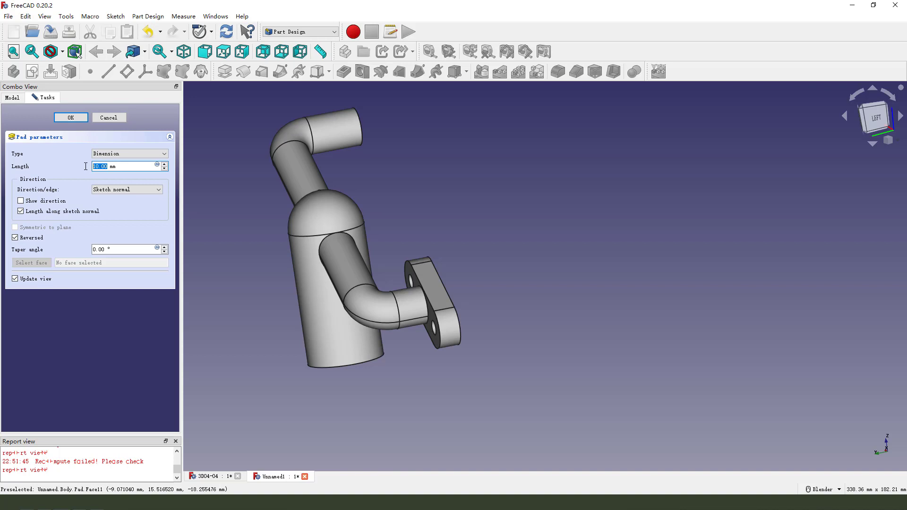
pyautogui.press('Return')
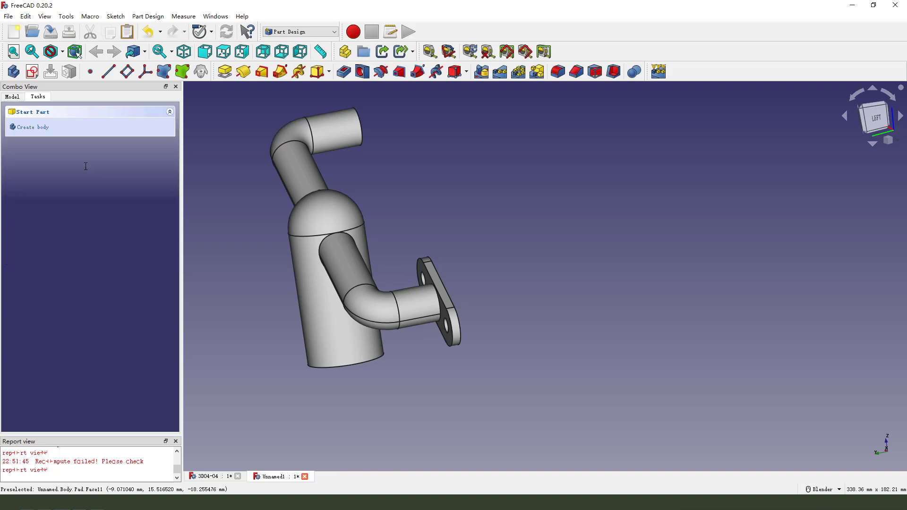
pyautogui.moveTo(482, 243); pyautogui.dragTo(460, 235, button='middle')
# Show the Model tree with AdditivePipe, Revolution, Groove and Pad, and inspect the bracket
pyautogui.click(12, 97)
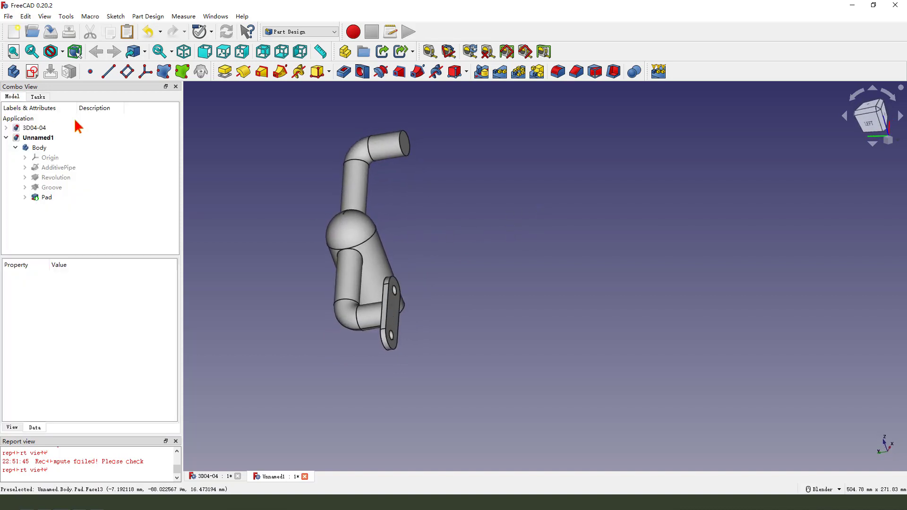
pyautogui.moveTo(472, 265); pyautogui.dragTo(468, 298, button='middle')
pyautogui.moveTo(345, 276); pyautogui.dragTo(407, 237, button='middle')
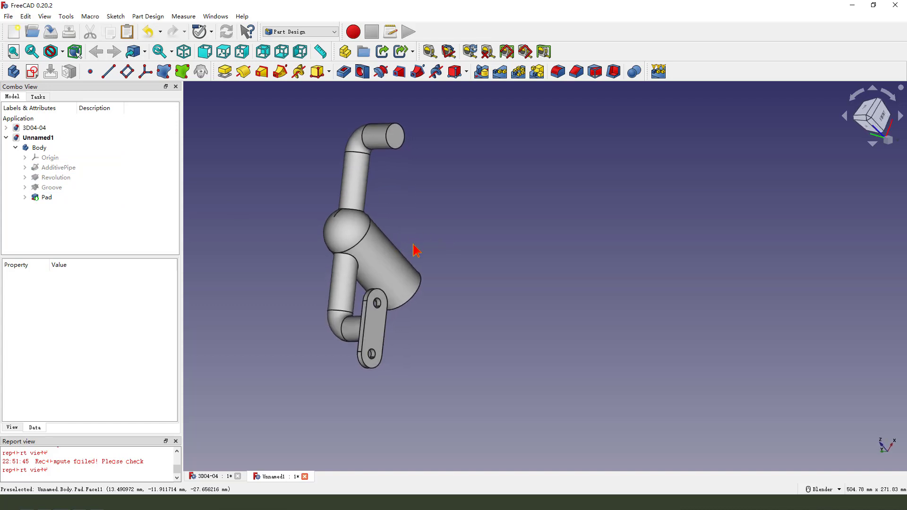
pyautogui.scroll(2, 296, 235)
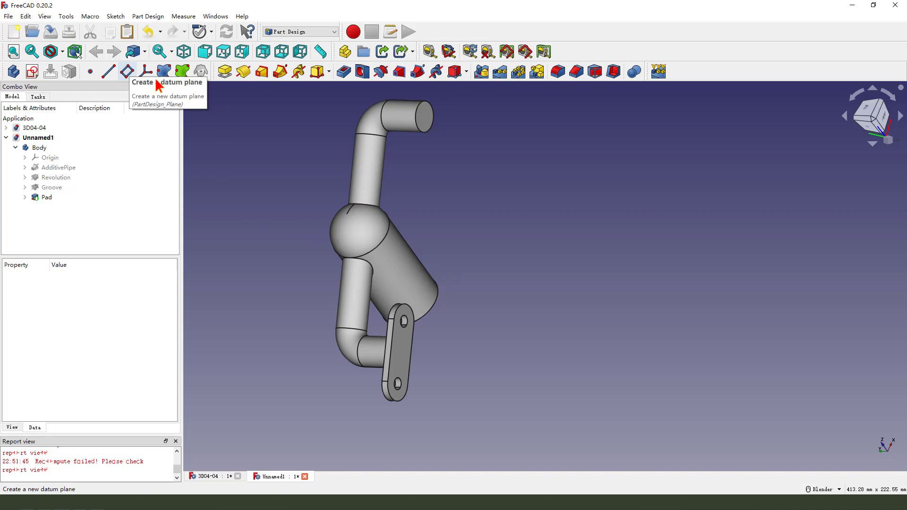
pyautogui.moveTo(353, 237); pyautogui.dragTo(386, 234, button='middle')
# Hide the Pad and select the pipe's profile sketch Sketch001 under AdditivePipe
pyautogui.click(48, 197)
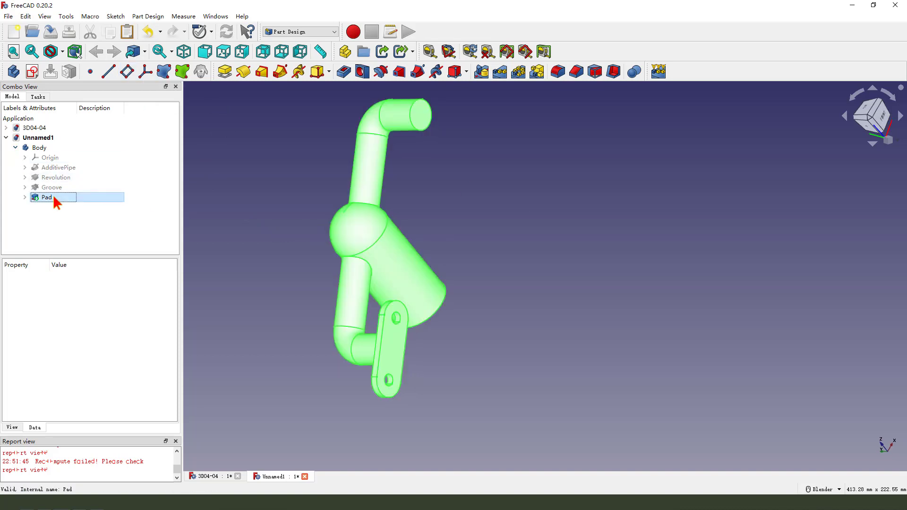
pyautogui.press('space')
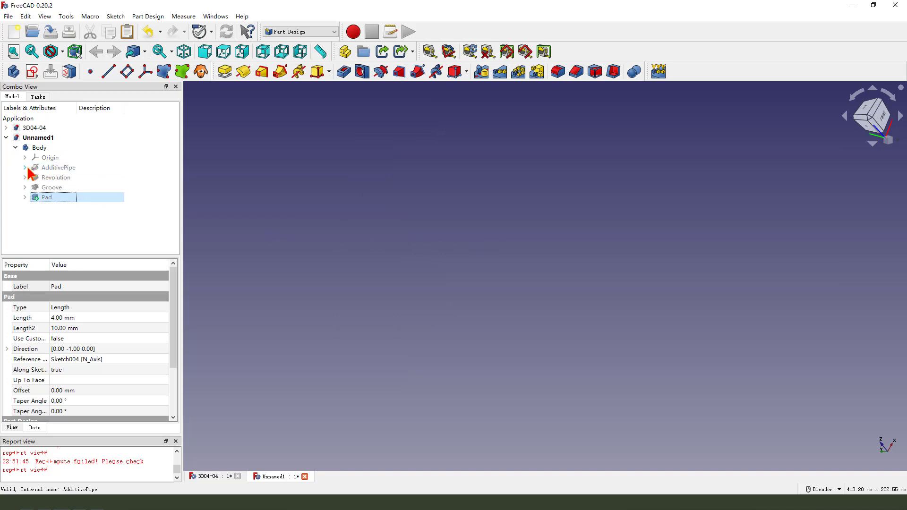
pyautogui.click(25, 167)
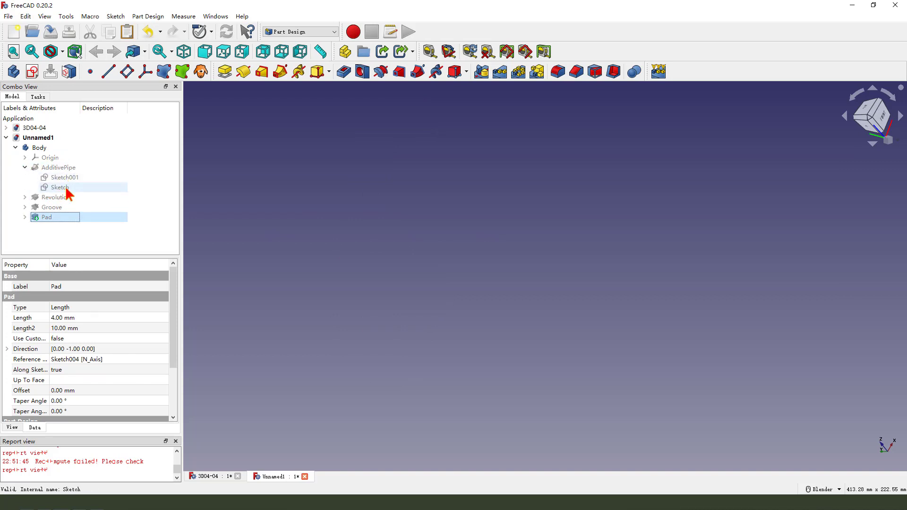
pyautogui.click(65, 179)
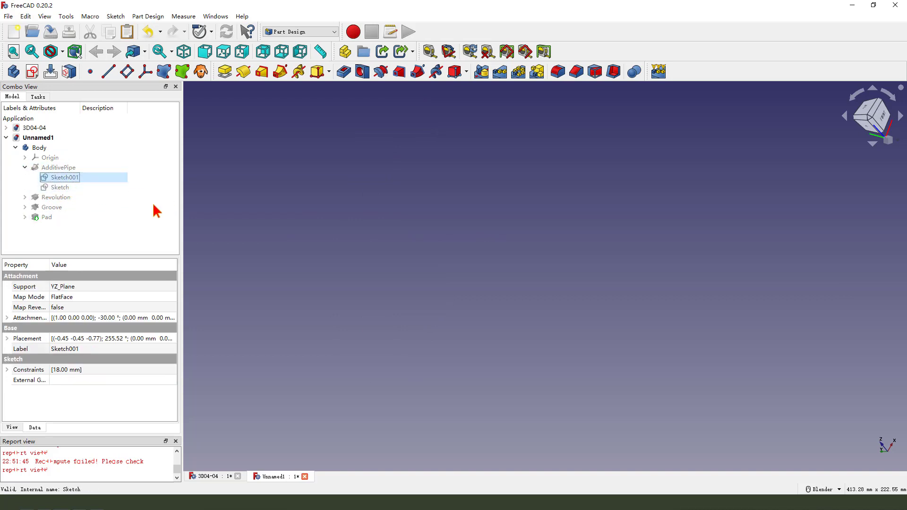
# Create a datum plane concentric to the 18 mm profile circle edge across the hub
pyautogui.moveTo(431, 256)
pyautogui.mouseDown(button='middle')
pyautogui.moveTo(348, 241)
pyautogui.moveTo(376, 243)
pyautogui.moveTo(402, 209)
pyautogui.moveTo(405, 259)
pyautogui.moveTo(405, 198)
pyautogui.mouseUp(button='middle')
pyautogui.click(457, 205)
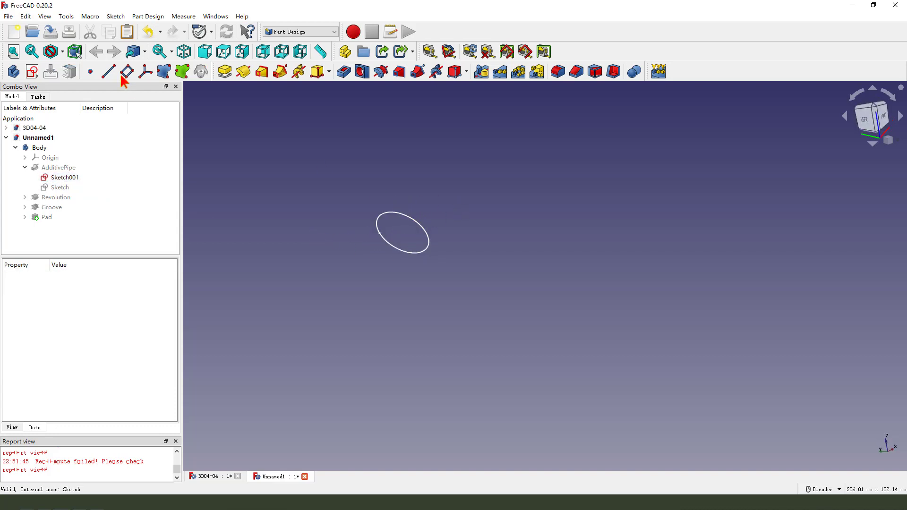
pyautogui.click(394, 217)
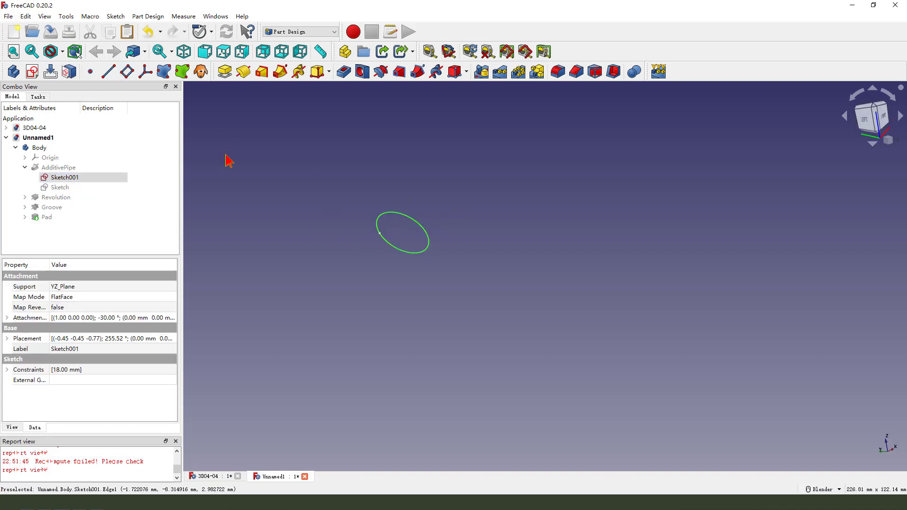
pyautogui.click(126, 71)
pyautogui.moveTo(406, 214); pyautogui.dragTo(382, 290, button='middle')
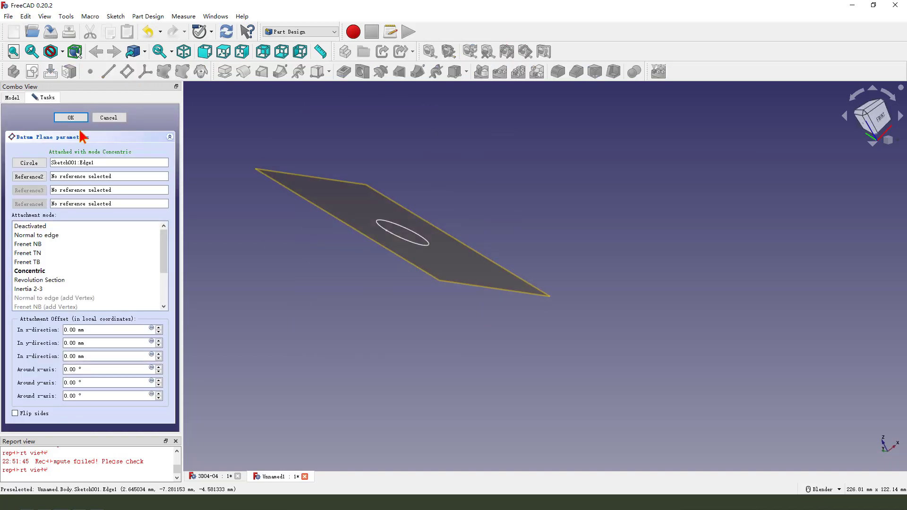
pyautogui.click(71, 124)
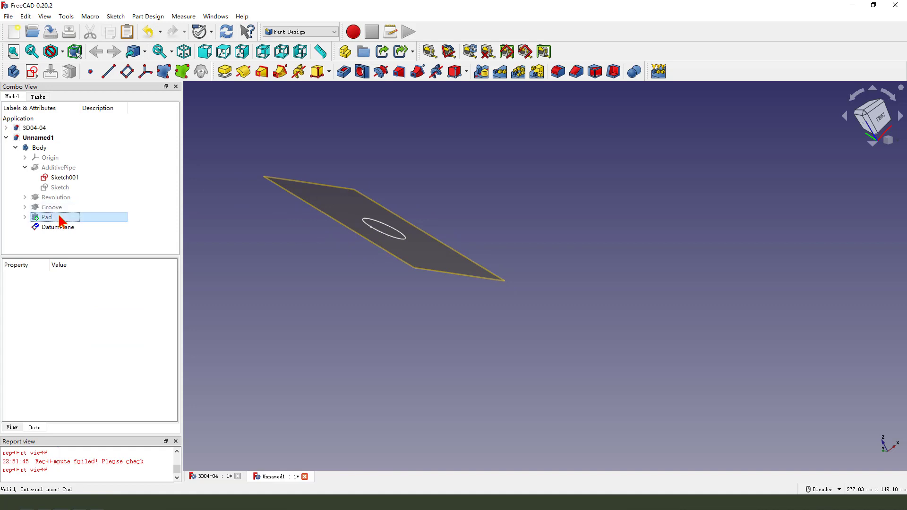
# Show the Pad solid again and clear the selection
pyautogui.click(52, 217)
pyautogui.press('space')
pyautogui.scroll(-2, 338, 250)
pyautogui.click(284, 259)
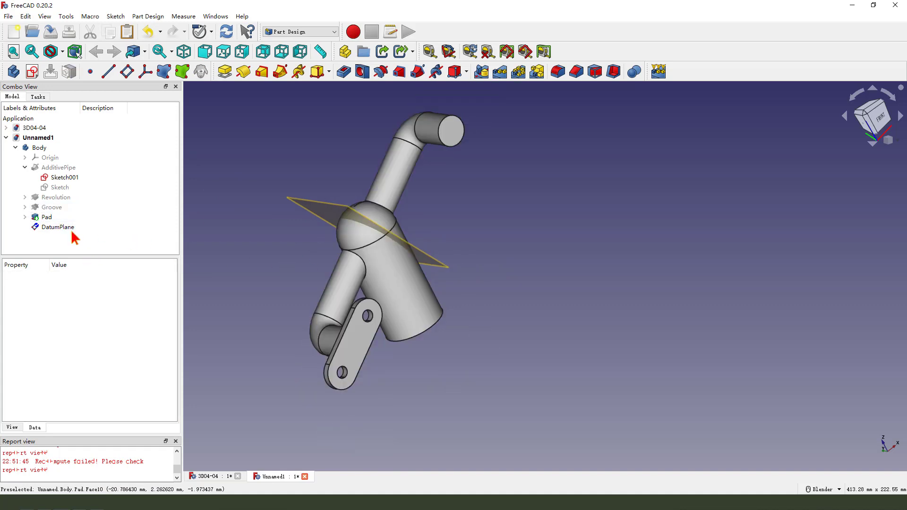
# Mirror the Pad tab across the DatumPlane as a Mirrored feature
pyautogui.click(48, 218)
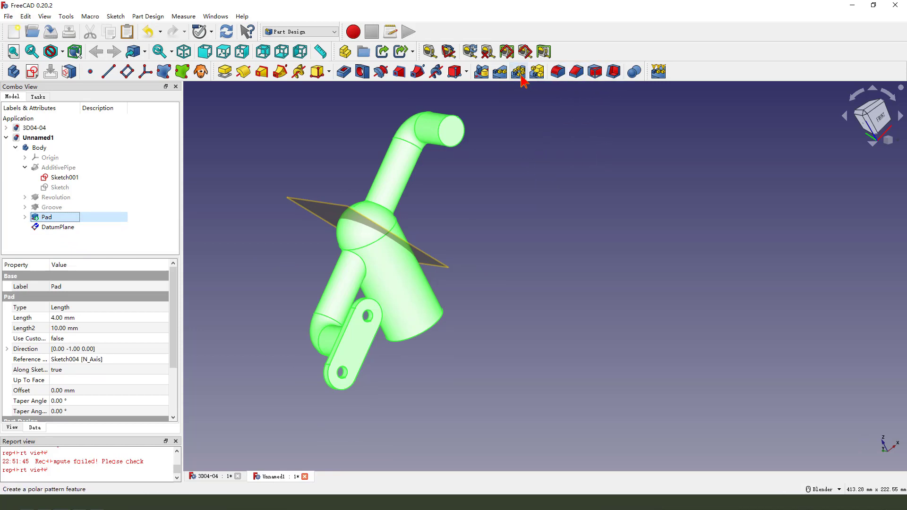
pyautogui.click(486, 74)
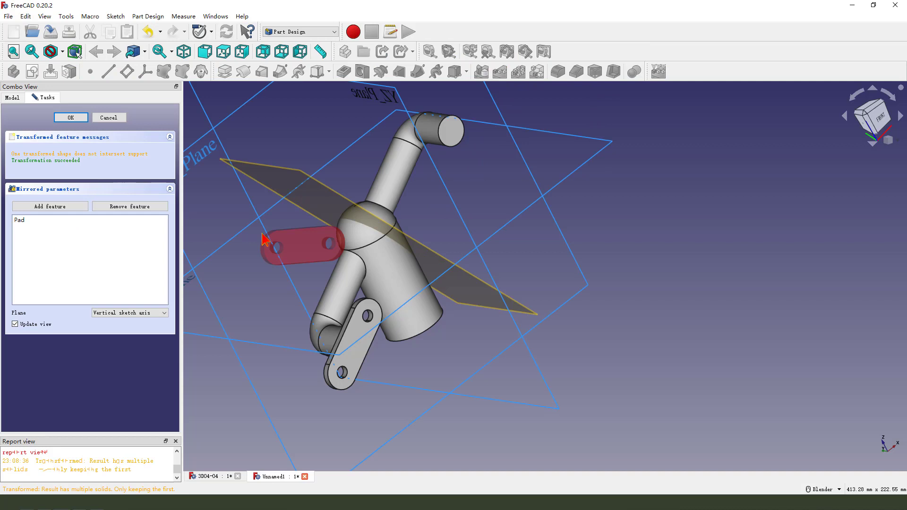
pyautogui.click(143, 313)
pyautogui.click(116, 349)
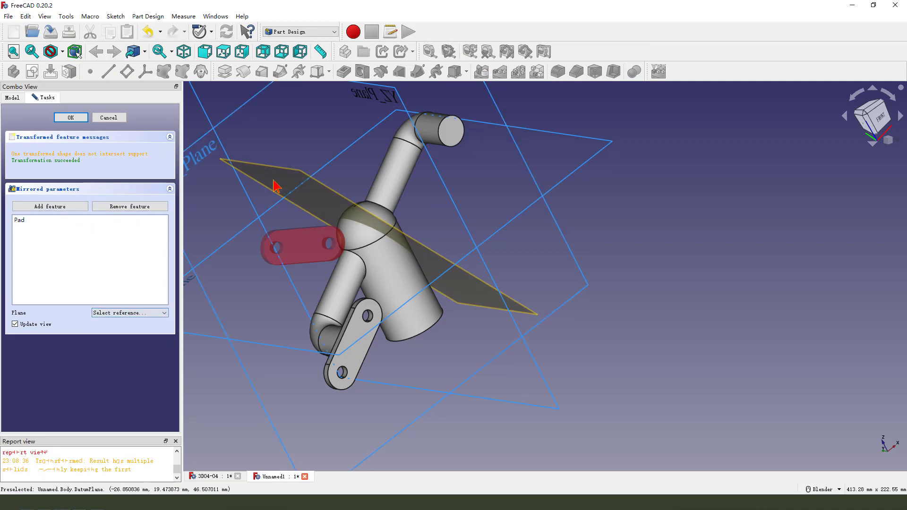
pyautogui.click(308, 186)
pyautogui.scroll(-2, 423, 243)
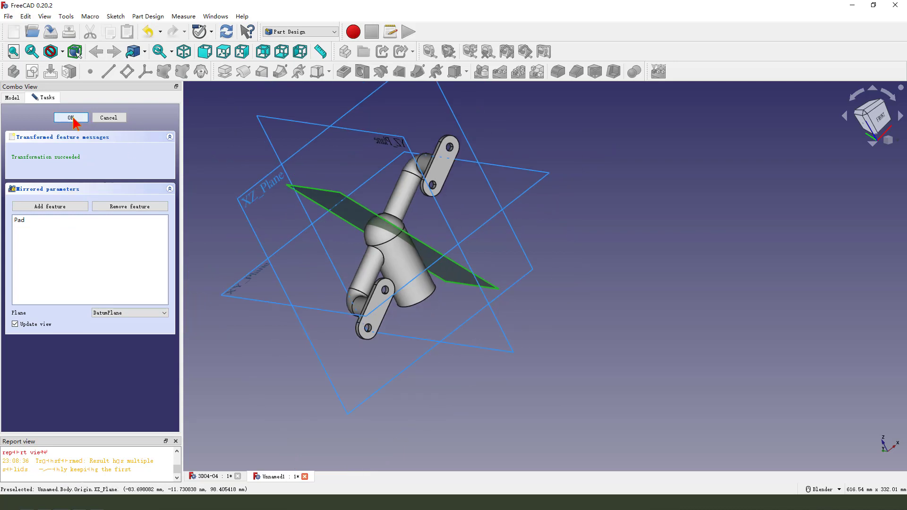
pyautogui.click(71, 117)
# Hide the DatumPlane and inspect both holed tabs
pyautogui.moveTo(399, 233); pyautogui.dragTo(348, 237, button='middle')
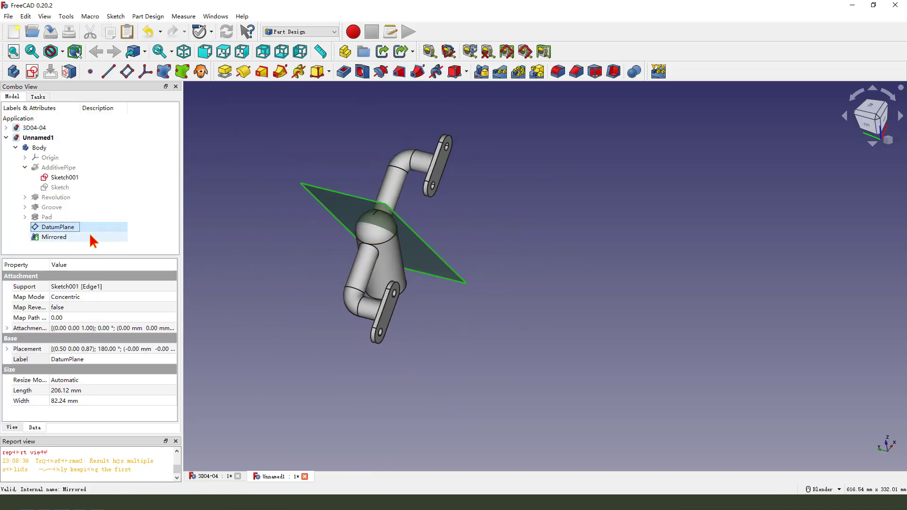
pyautogui.press('space')
pyautogui.moveTo(416, 251); pyautogui.dragTo(493, 254, button='middle')
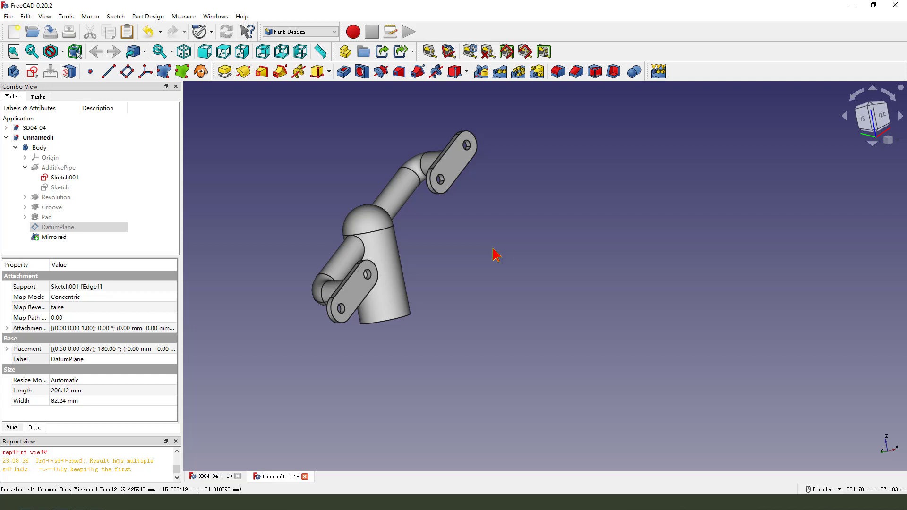
pyautogui.moveTo(428, 253); pyautogui.dragTo(434, 244, button='middle')
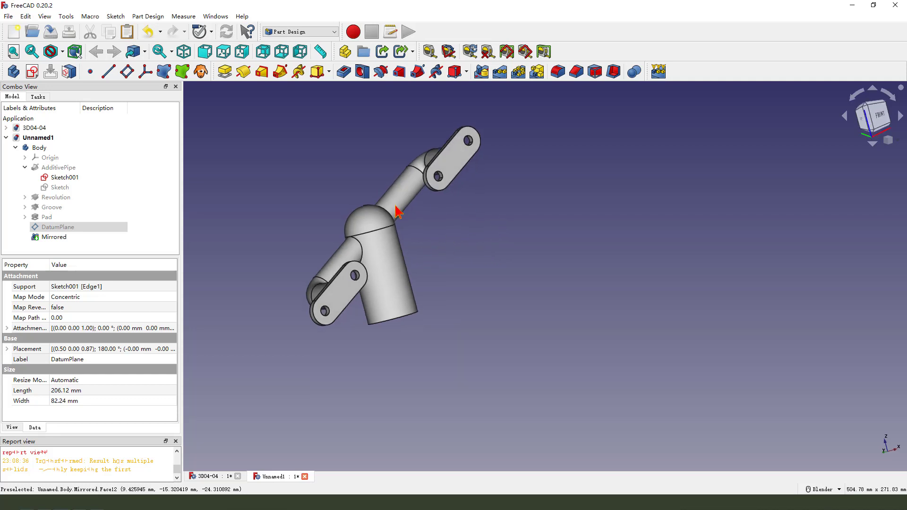
# Start a new sketch on the lower flange plate's flat face
pyautogui.click(454, 165)
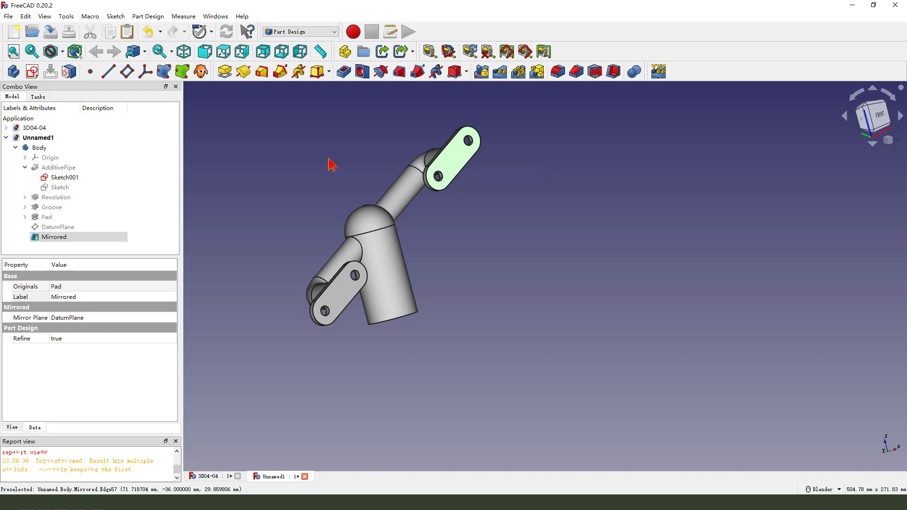
pyautogui.click(32, 72)
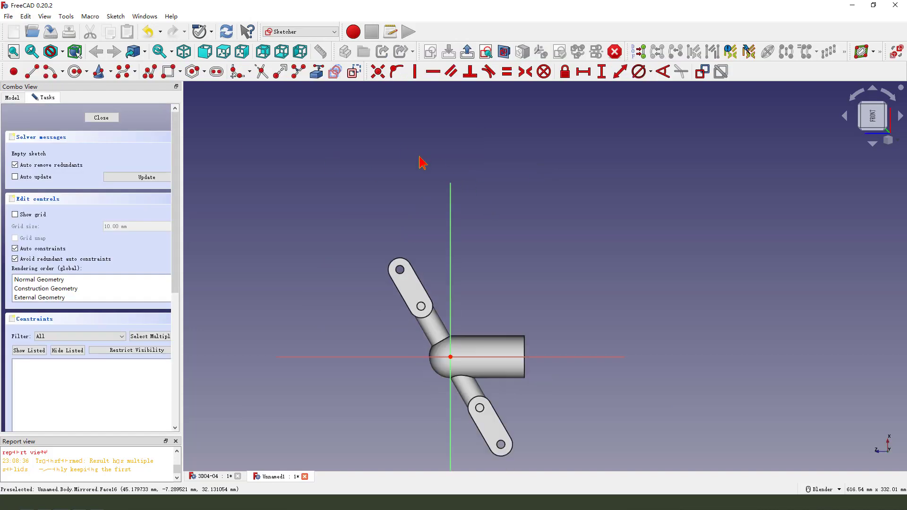
pyautogui.scroll(3, 438, 318)
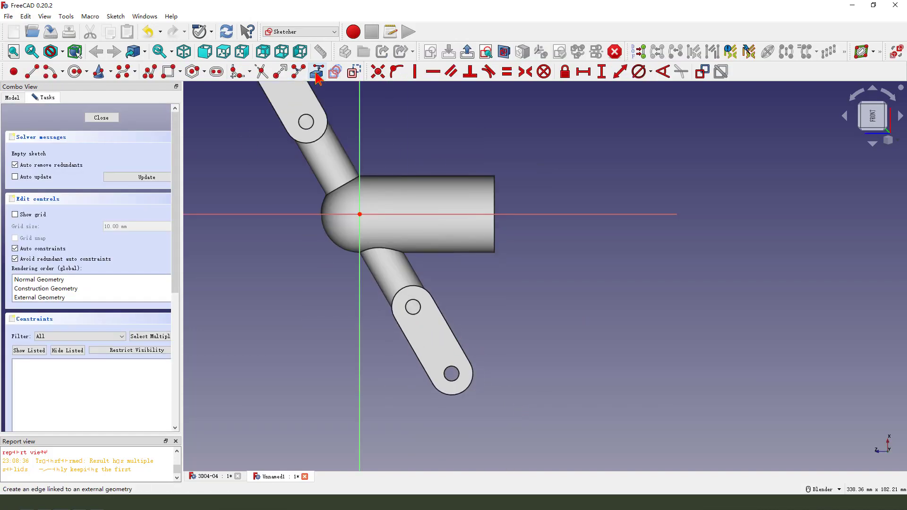
pyautogui.moveTo(409, 379); pyautogui.dragTo(573, 284, button='middle')
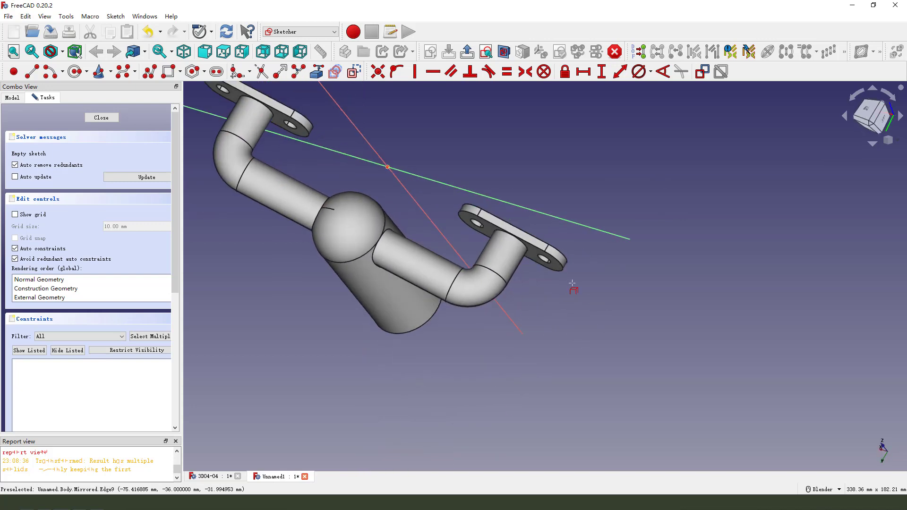
pyautogui.scroll(5, 523, 255)
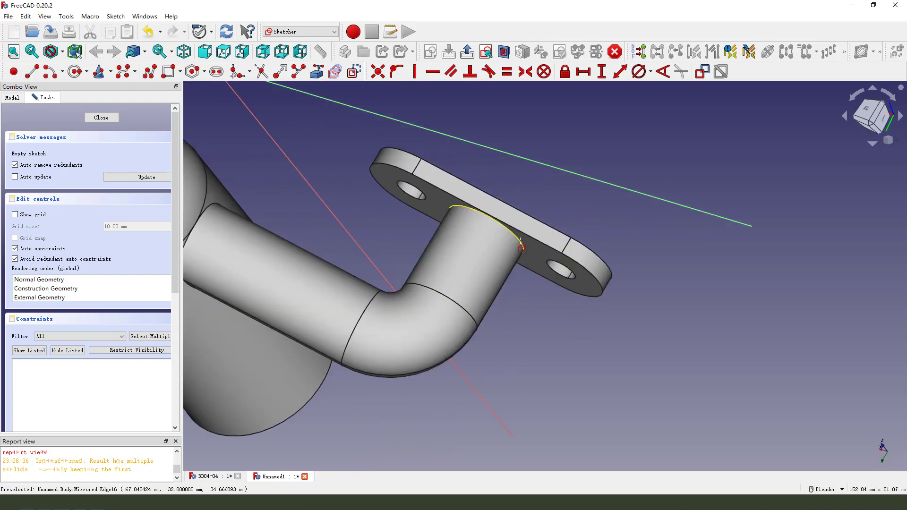
pyautogui.moveTo(517, 300); pyautogui.dragTo(426, 236, button='middle')
pyautogui.scroll(-5, 462, 325)
# Draw a circle at the pipe-end centre, constrain it to 12 mm diameter, and close the sketch
pyautogui.click(75, 72)
pyautogui.scroll(3, 456, 259)
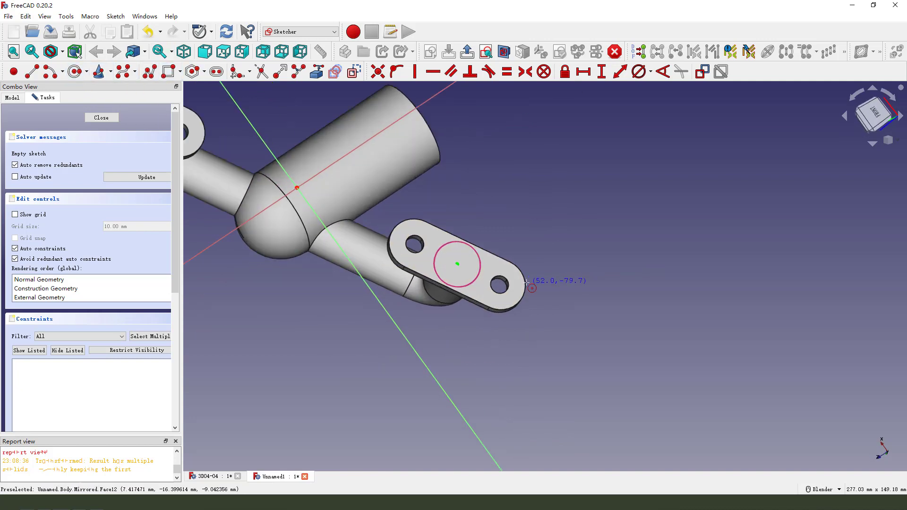
pyautogui.click(457, 252)
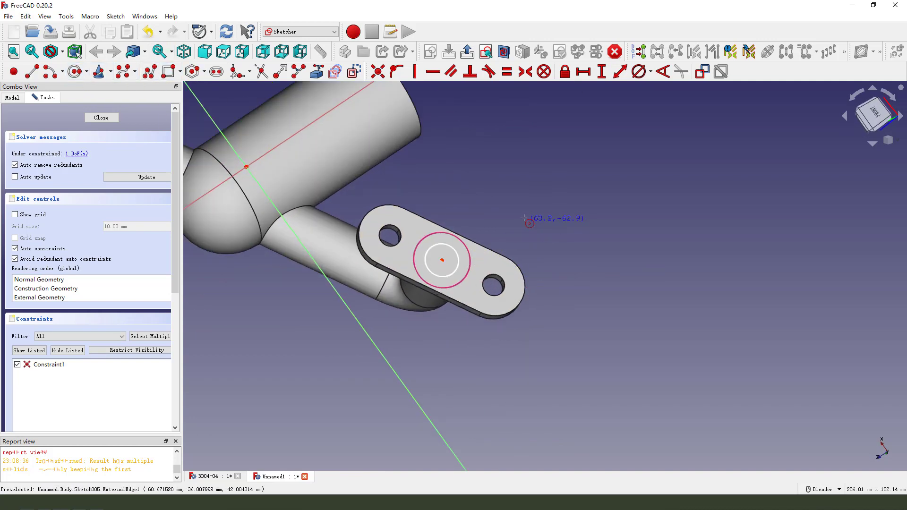
pyautogui.click(459, 254)
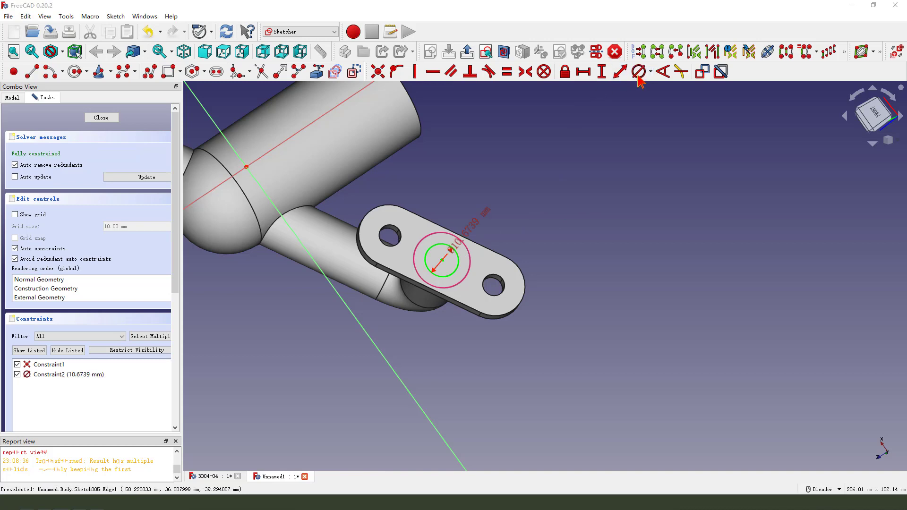
pyautogui.click(638, 72)
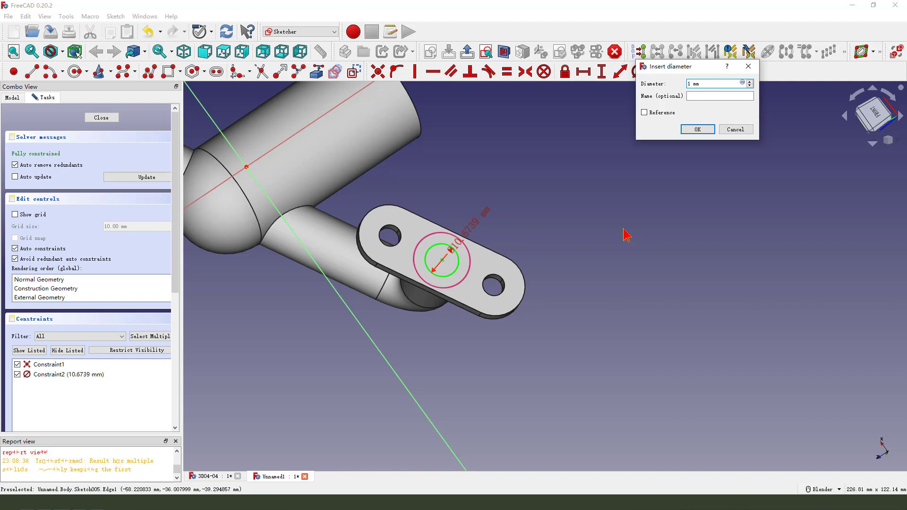
pyautogui.press('Return')
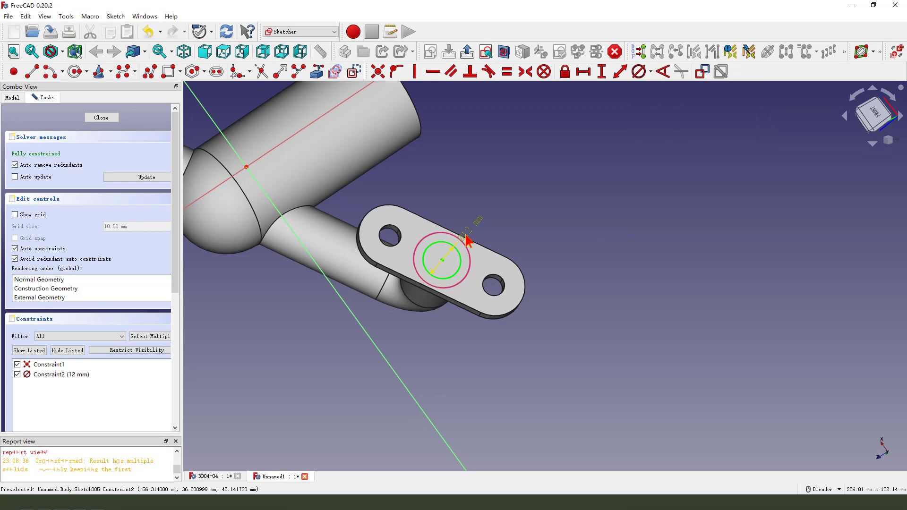
pyautogui.moveTo(474, 235); pyautogui.dragTo(541, 218)
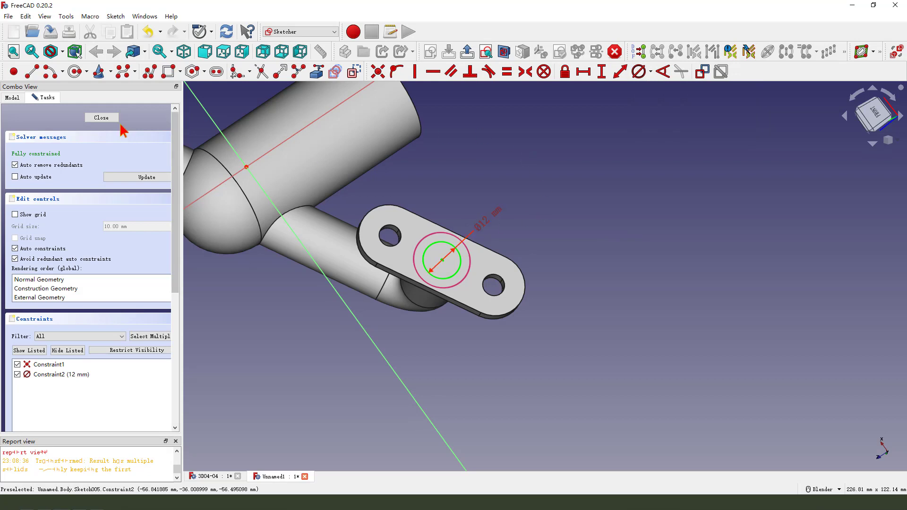
pyautogui.click(105, 118)
pyautogui.moveTo(396, 303); pyautogui.dragTo(472, 278, button='middle')
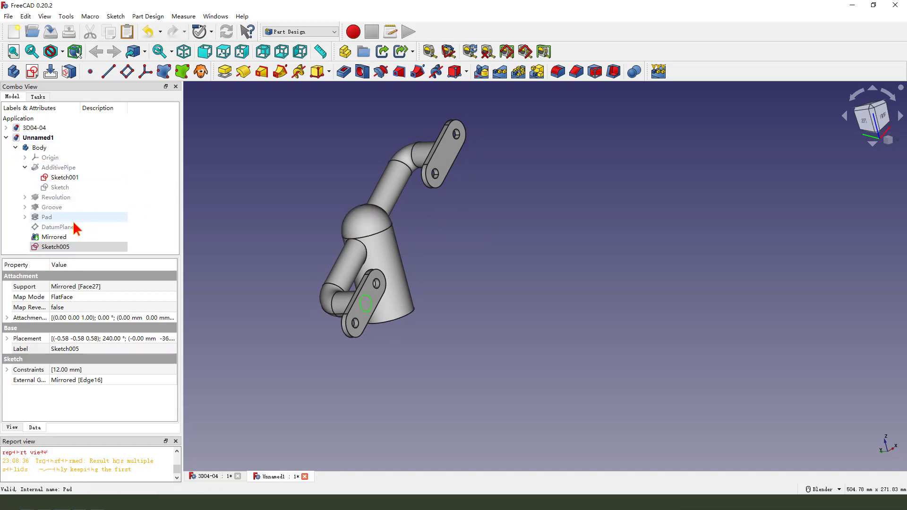
# Hide Mirrored and Sketch001, and show the pipe's path sketch
pyautogui.click(65, 237)
pyautogui.press('space')
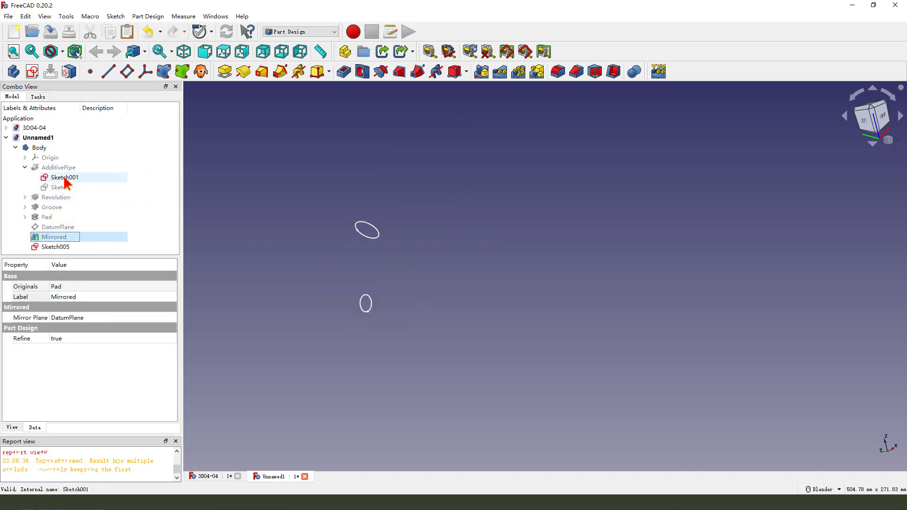
pyautogui.click(76, 178)
pyautogui.press('space')
pyautogui.click(76, 188)
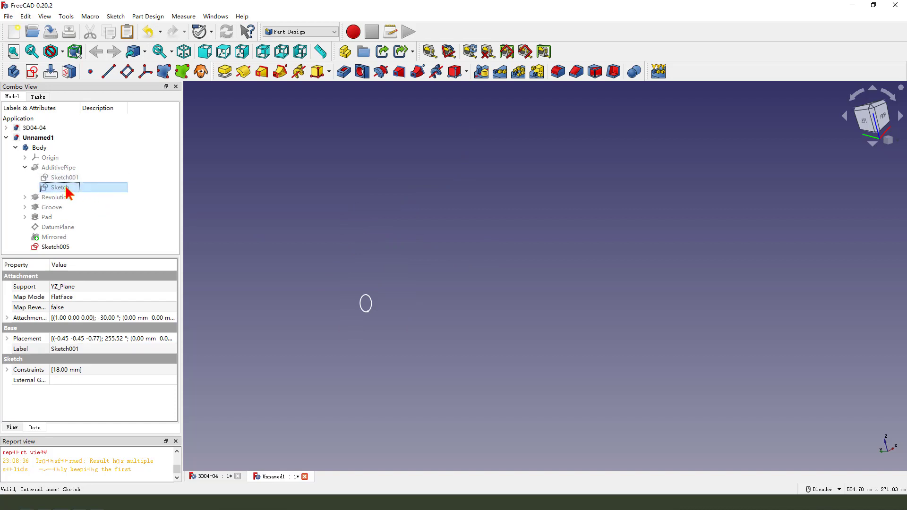
pyautogui.press('space')
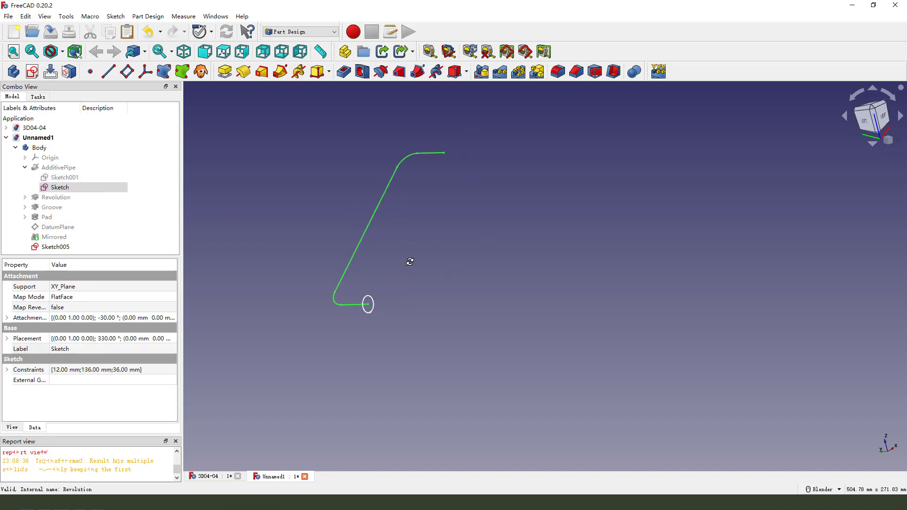
pyautogui.click(423, 274)
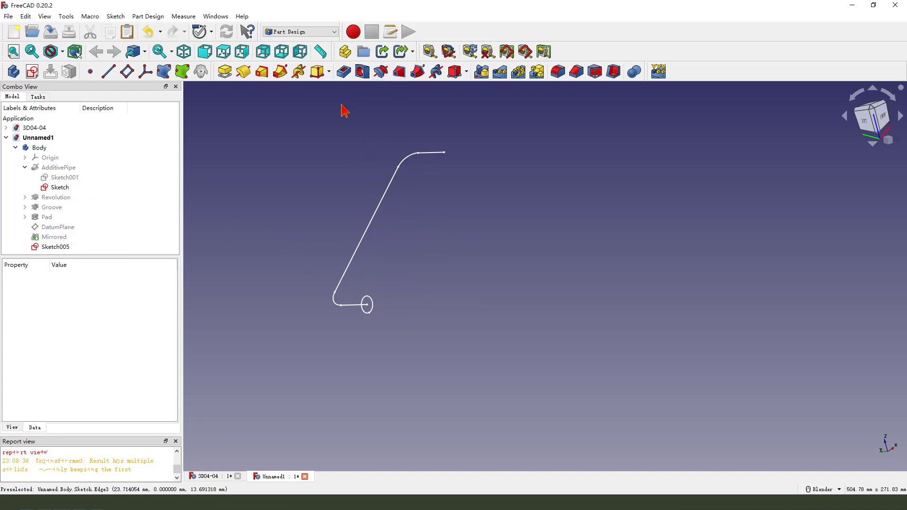
# Start a Subtractive pipe using Sketch005's 12 mm circle as profile
pyautogui.click(56, 247)
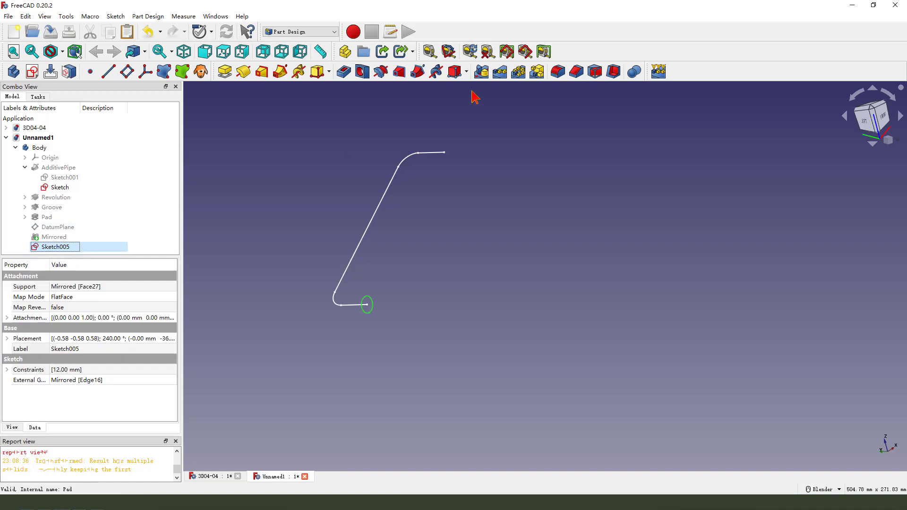
pyautogui.click(417, 72)
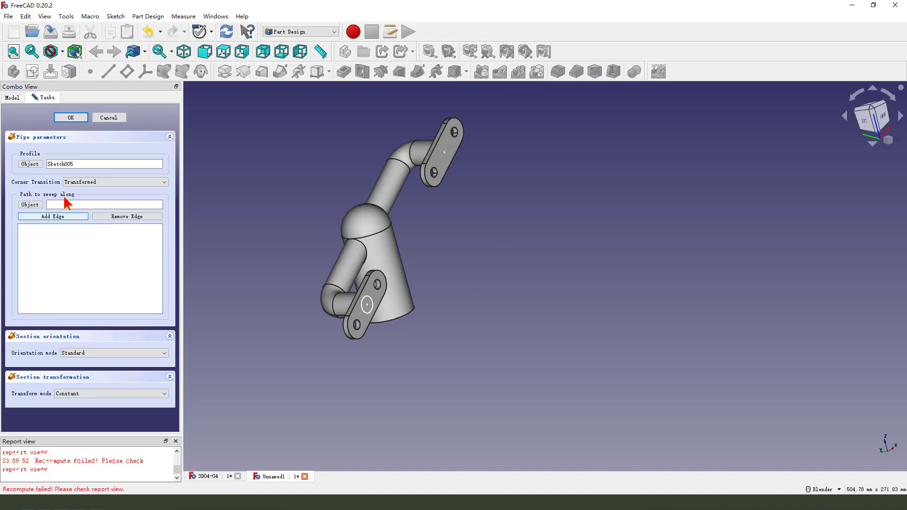
# Set the Sketch path as sweep path, using wireframe display, and confirm the SubtractivePipe
pyautogui.moveTo(52, 171)
pyautogui.mouseDown()
pyautogui.moveTo(13, 156)
pyautogui.moveTo(89, 145)
pyautogui.moveTo(65, 164)
pyautogui.moveTo(362, 300)
pyautogui.mouseUp()
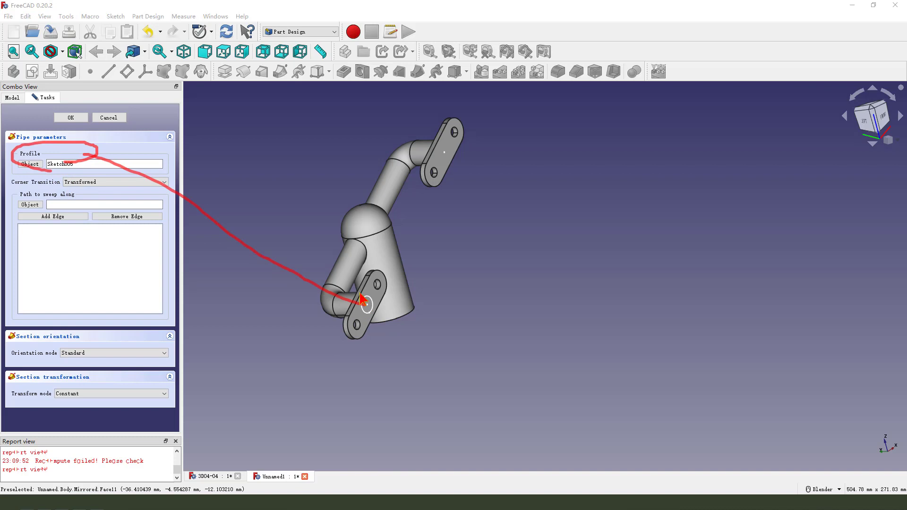
pyautogui.moveTo(62, 199)
pyautogui.mouseDown()
pyautogui.moveTo(84, 205)
pyautogui.moveTo(24, 207)
pyautogui.moveTo(61, 210)
pyautogui.moveTo(170, 260)
pyautogui.moveTo(283, 256)
pyautogui.moveTo(297, 293)
pyautogui.moveTo(339, 311)
pyautogui.moveTo(314, 289)
pyautogui.moveTo(395, 144)
pyautogui.mouseUp()
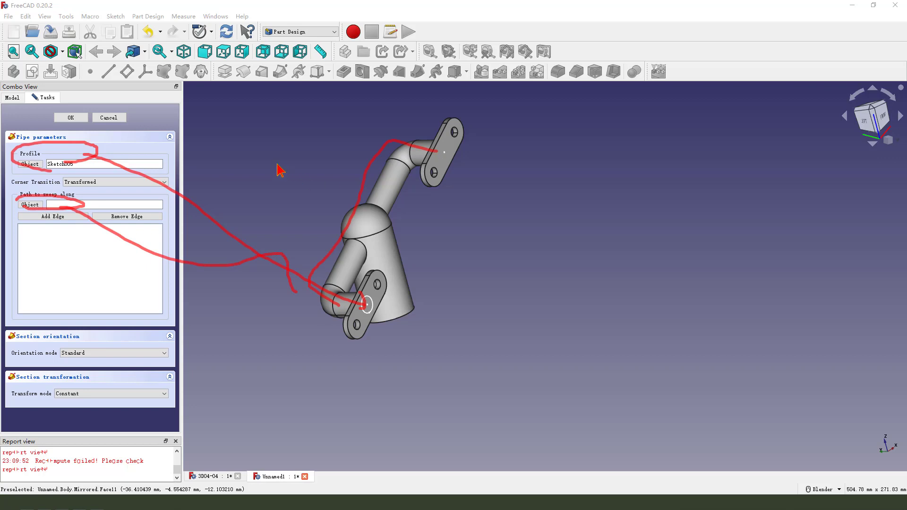
pyautogui.press('Escape')
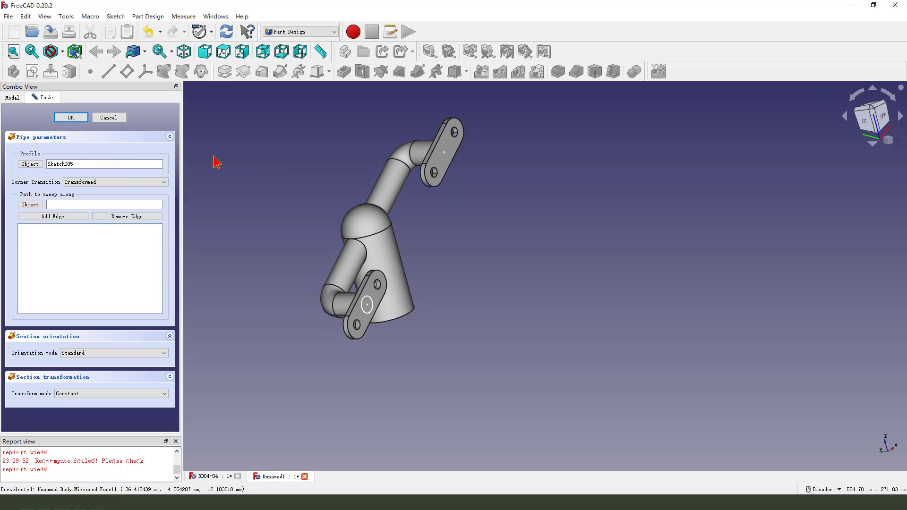
pyautogui.click(62, 52)
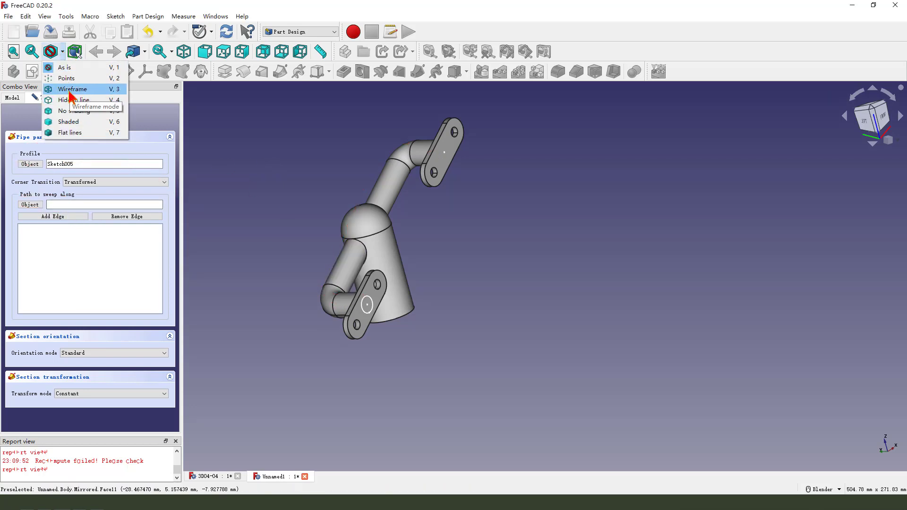
pyautogui.click(71, 89)
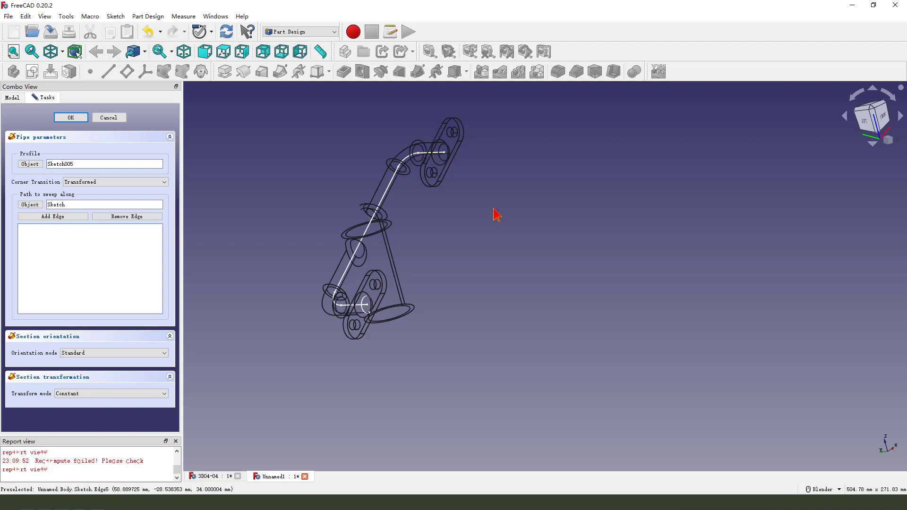
pyautogui.click(62, 52)
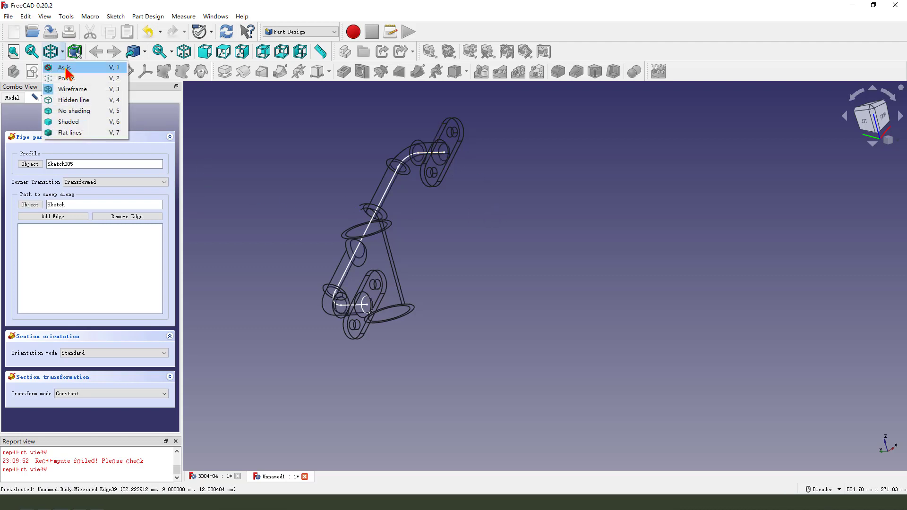
pyautogui.click(71, 65)
pyautogui.moveTo(522, 244)
pyautogui.mouseDown(button='middle')
pyautogui.moveTo(467, 237)
pyautogui.moveTo(487, 162)
pyautogui.mouseUp(button='middle')
pyautogui.moveTo(502, 141); pyautogui.dragTo(454, 145)
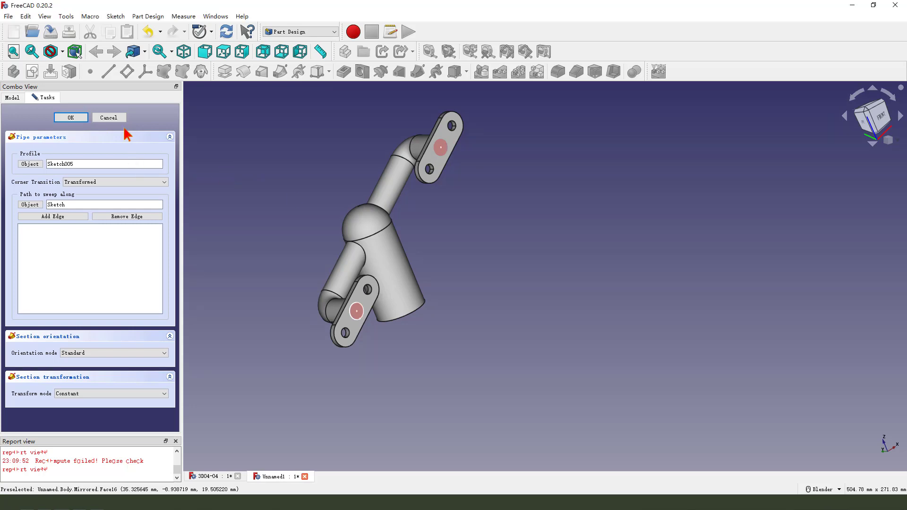
pyautogui.click(71, 118)
pyautogui.moveTo(474, 246); pyautogui.dragTo(477, 288, button='middle')
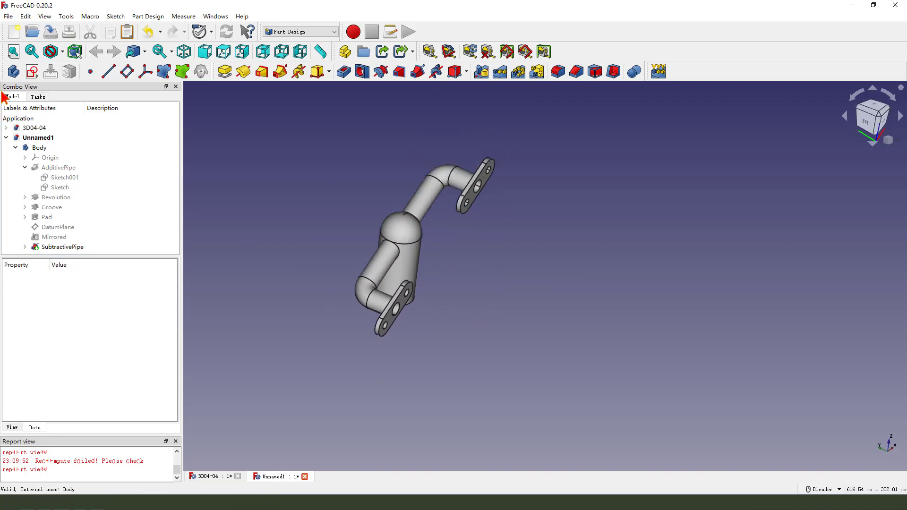
# Show the body's Origin planes and axes, then begin a new datum plane
pyautogui.click(53, 159)
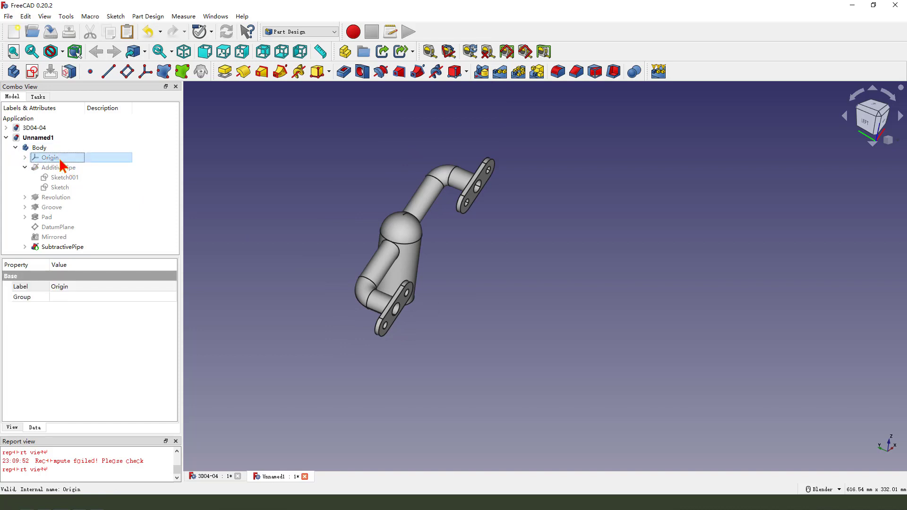
pyautogui.press('space')
pyautogui.moveTo(361, 233); pyautogui.dragTo(554, 316, button='middle')
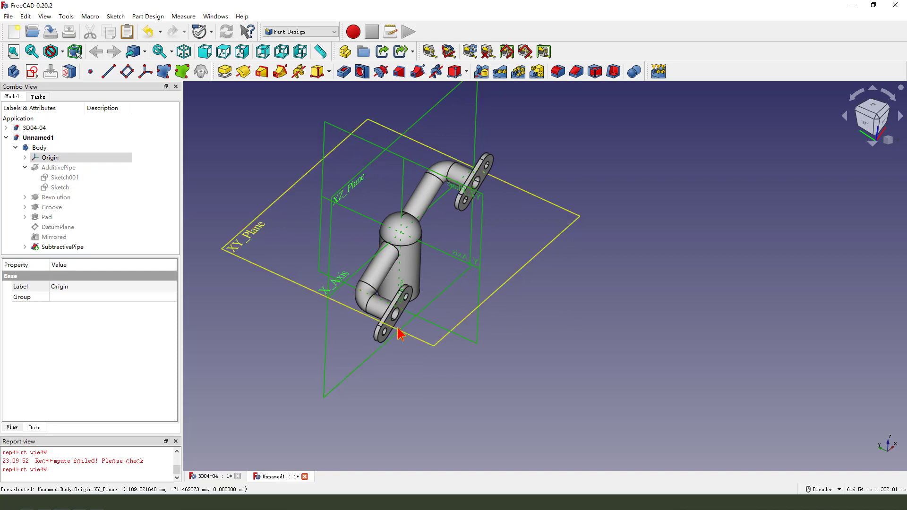
pyautogui.moveTo(399, 334); pyautogui.dragTo(520, 265, button='middle')
pyautogui.click(532, 257)
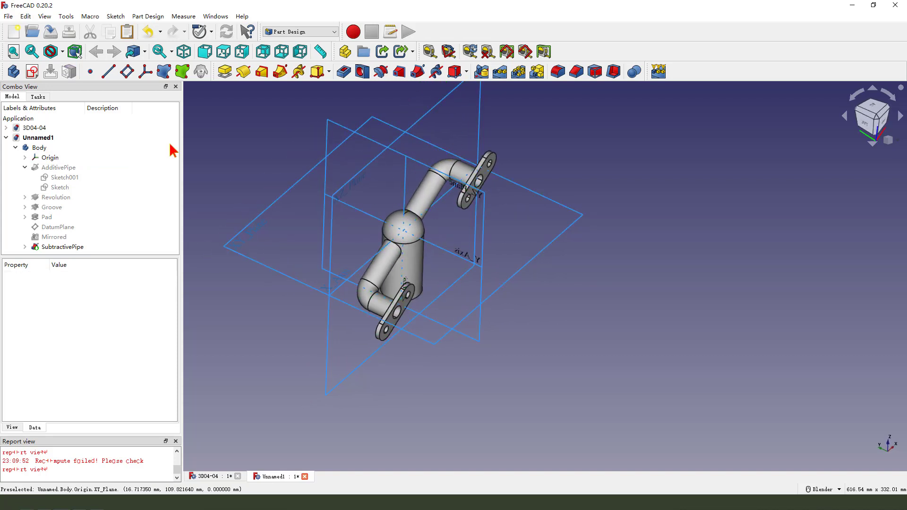
pyautogui.click(128, 72)
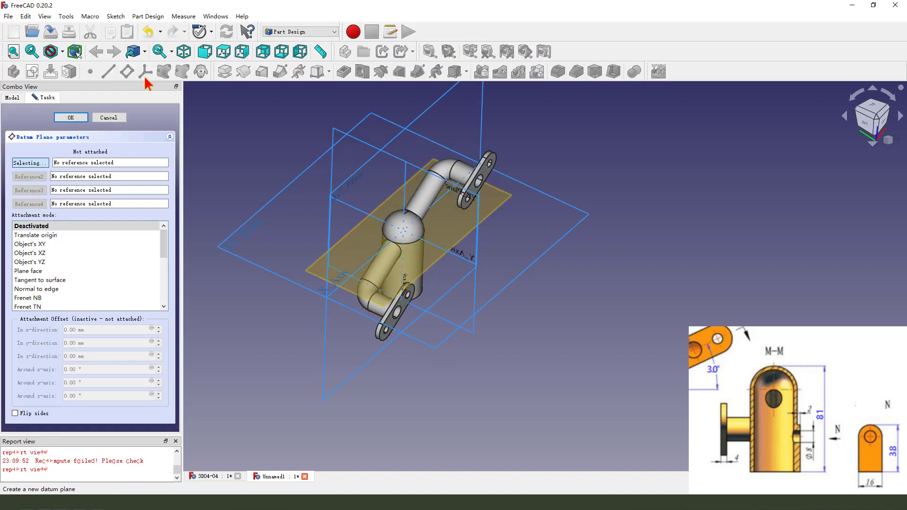
# Attach the datum plane to XZ_Plane with 0° z-rotation and -20 mm z-offset
pyautogui.click(345, 190)
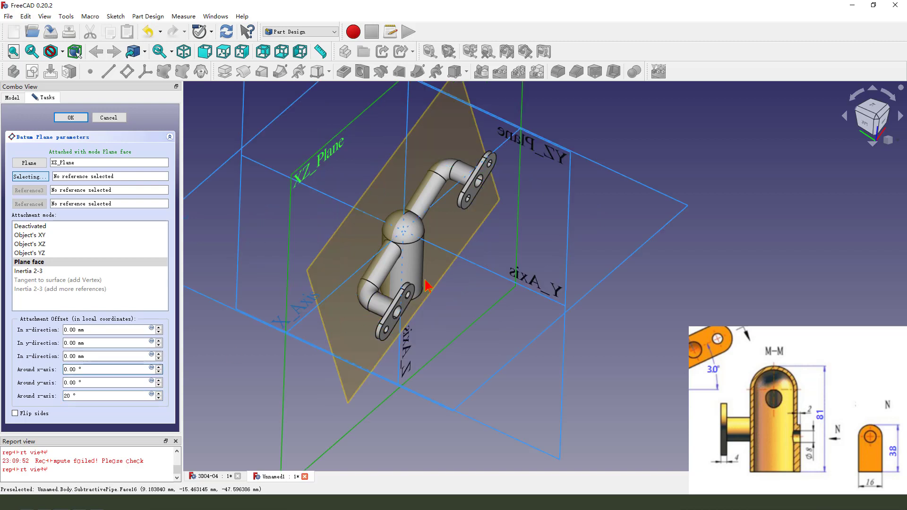
pyautogui.scroll(-3, 427, 285)
pyautogui.doubleClick(74, 396)
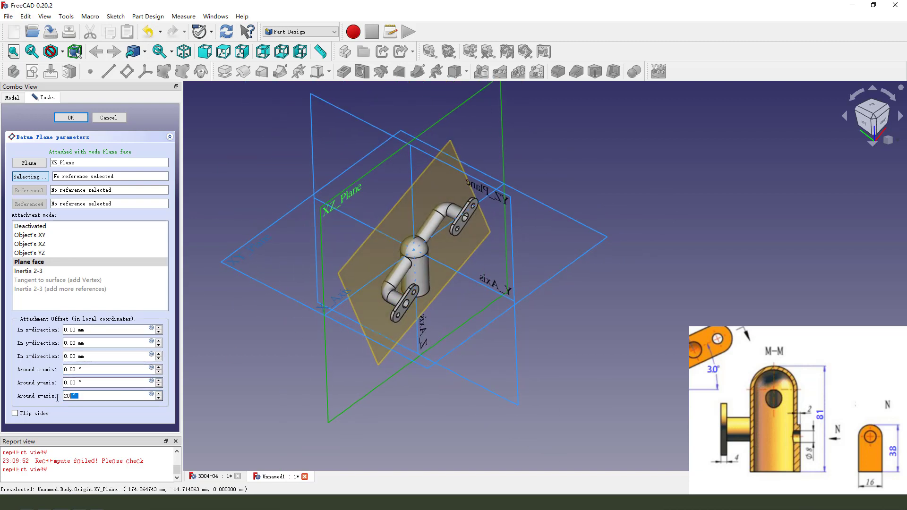
pyautogui.write('0')
pyautogui.click(75, 357)
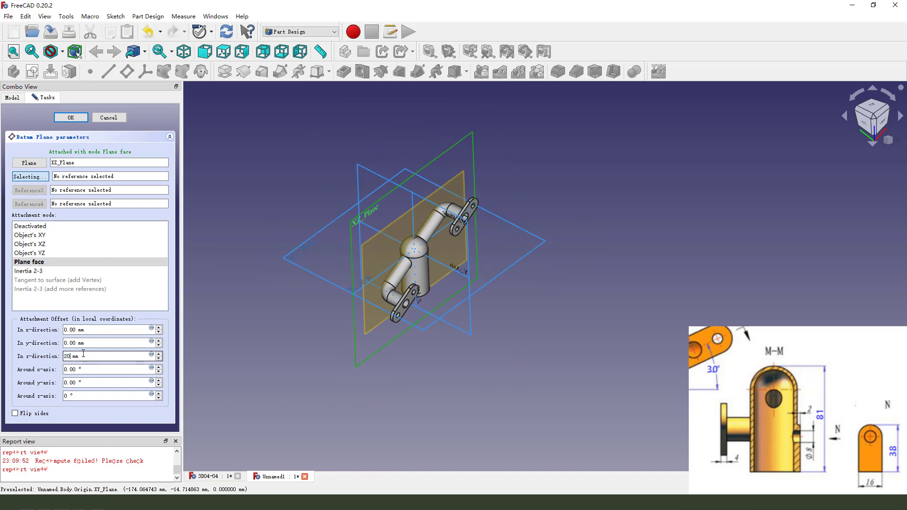
pyautogui.moveTo(444, 290); pyautogui.dragTo(461, 322, button='middle')
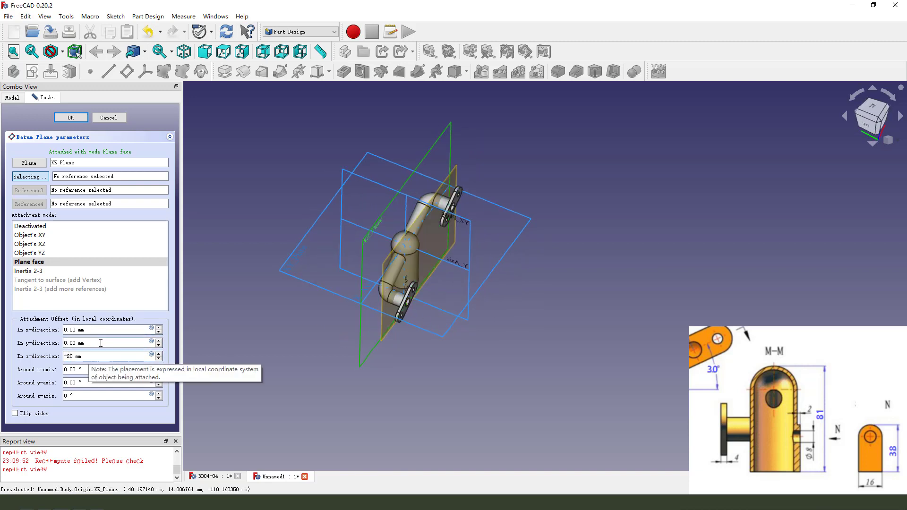
pyautogui.moveTo(89, 353)
pyautogui.mouseDown()
pyautogui.moveTo(66, 362)
pyautogui.moveTo(73, 343)
pyautogui.moveTo(81, 359)
pyautogui.moveTo(358, 244)
pyautogui.mouseUp()
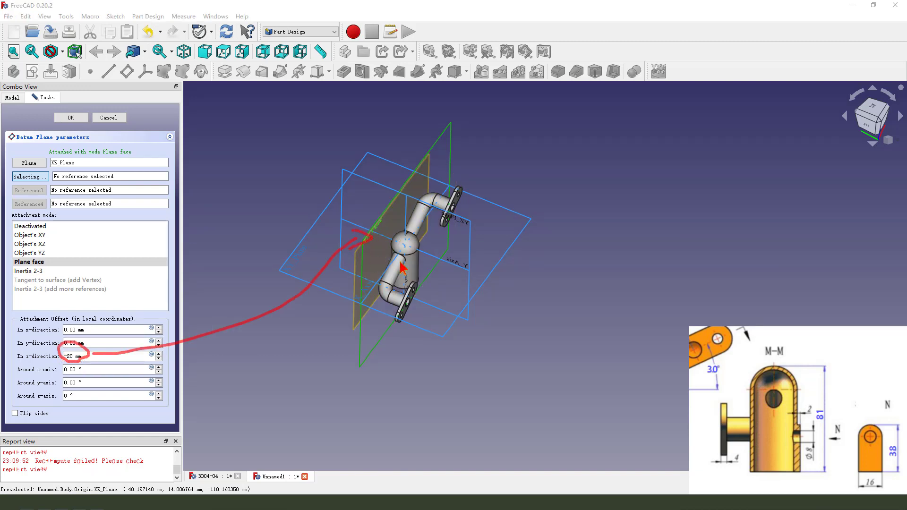
pyautogui.click(75, 120)
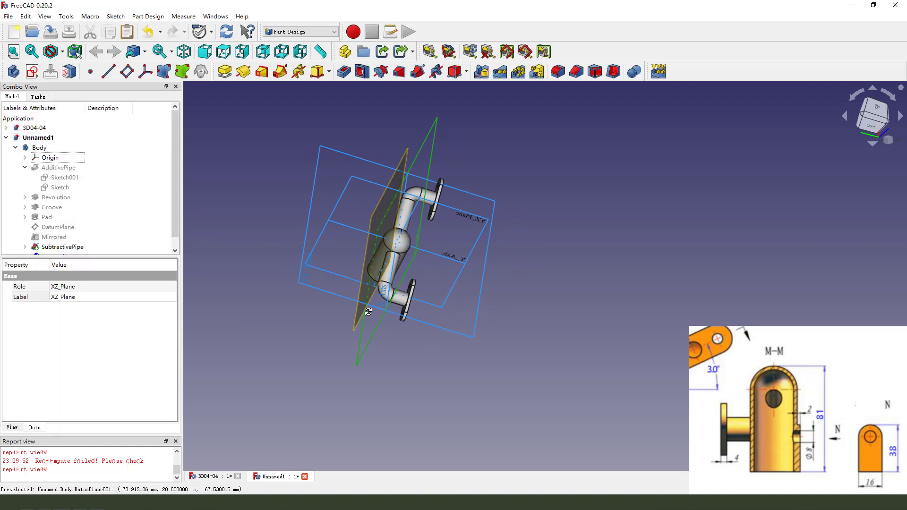
# Select DatumPlane001 and create a new sketch on it
pyautogui.click(49, 158)
pyautogui.moveTo(265, 222); pyautogui.dragTo(366, 173)
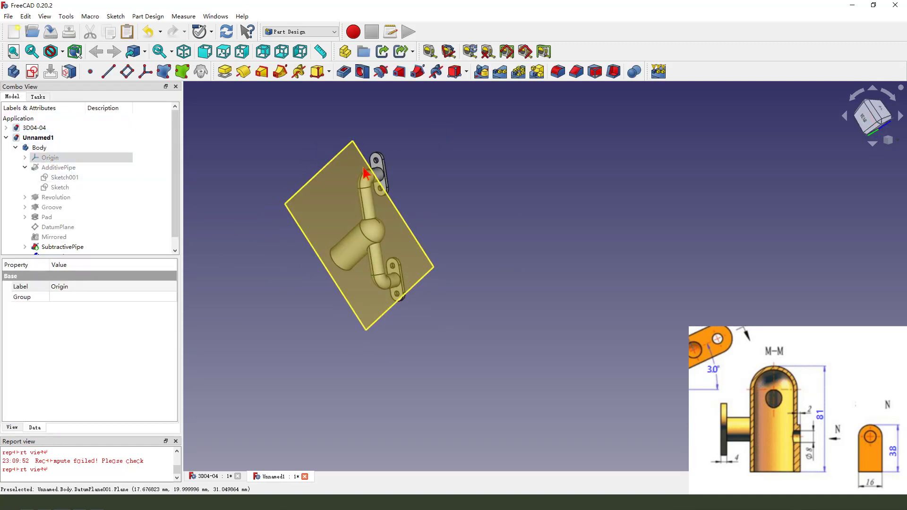
pyautogui.click(355, 150)
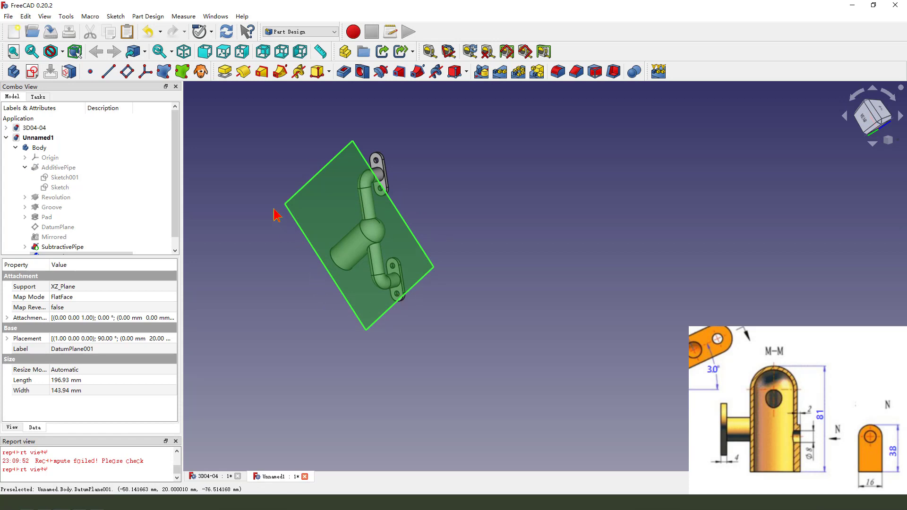
pyautogui.click(33, 71)
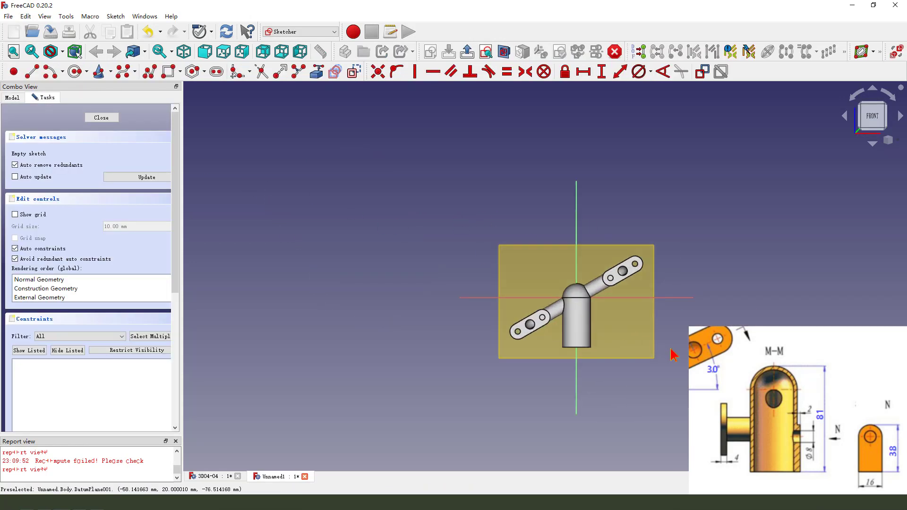
# Hide the SubtractivePipe solid so the sketch plane is unobstructed
pyautogui.scroll(3, 673, 354)
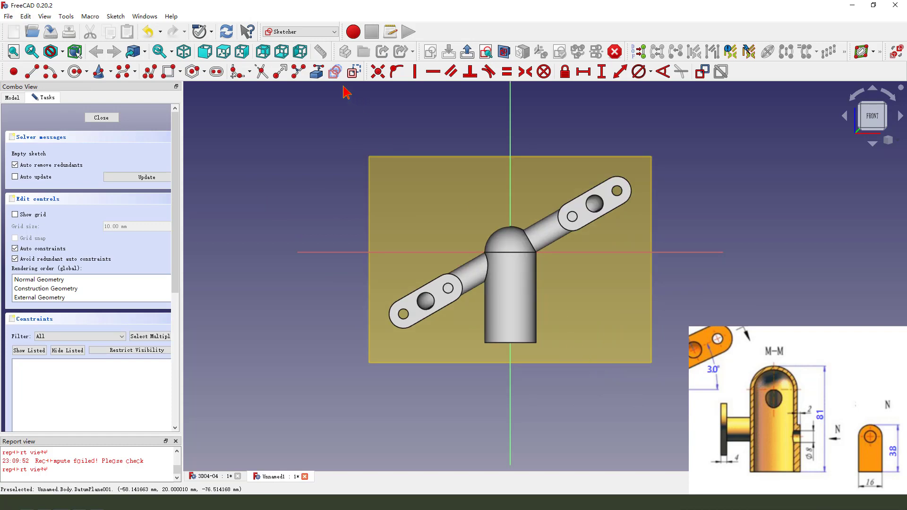
pyautogui.click(317, 72)
pyautogui.scroll(1, 543, 351)
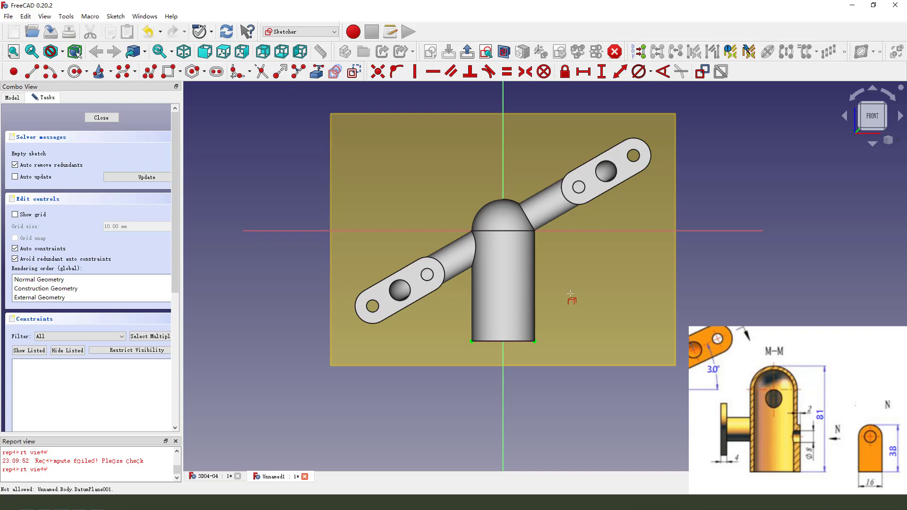
pyautogui.click(10, 98)
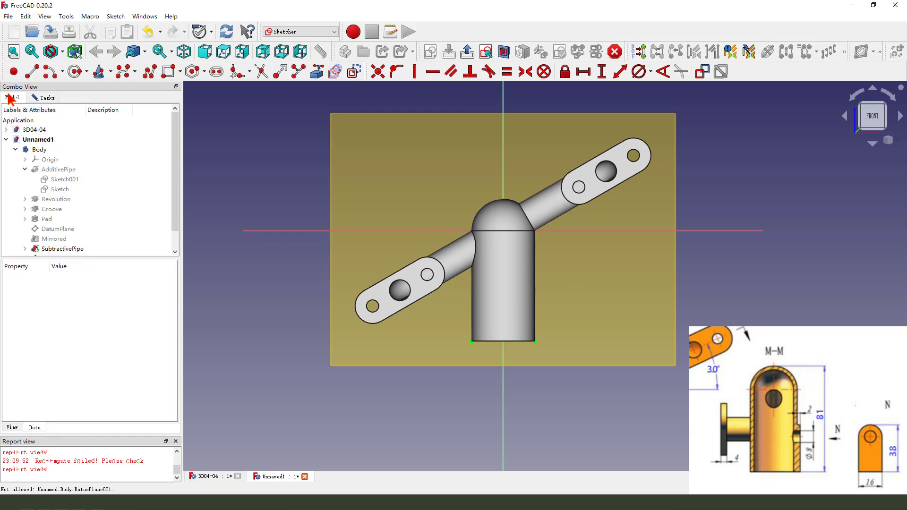
pyautogui.click(76, 230)
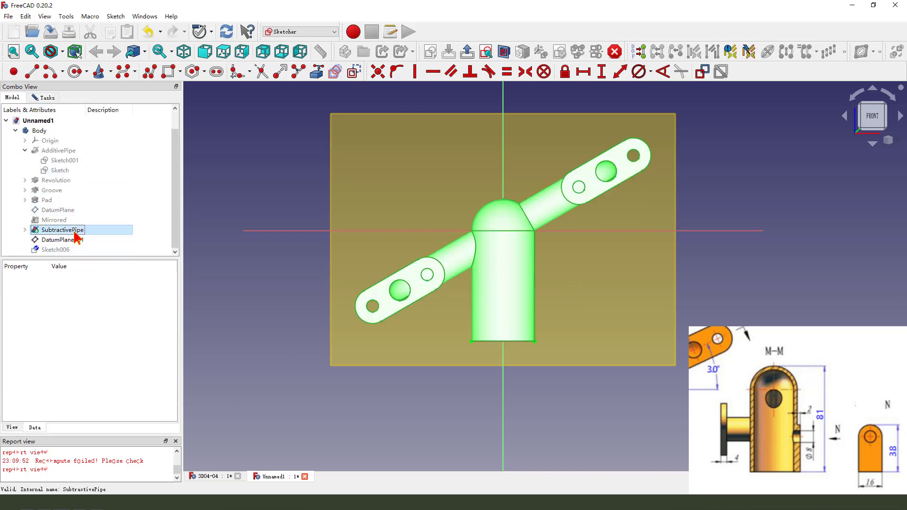
pyautogui.press('space')
pyautogui.scroll(1, 578, 362)
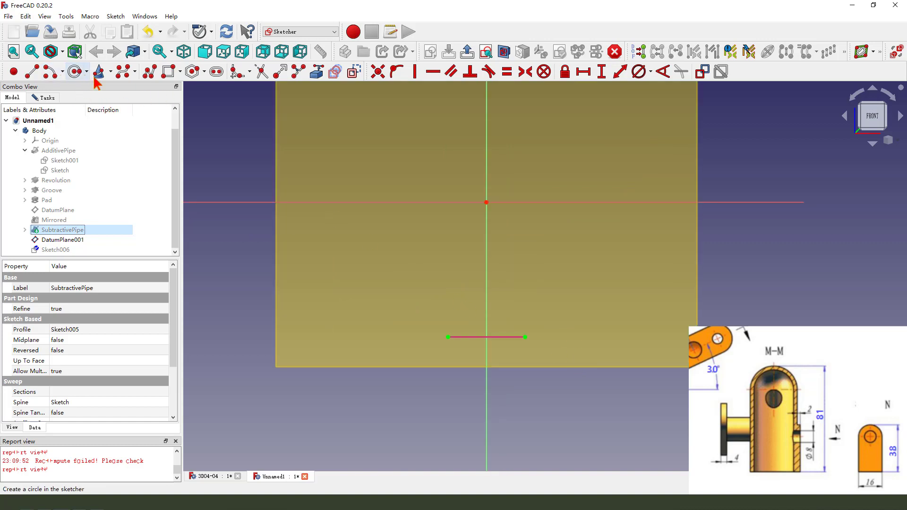
# Draw a vertical slot on the V axis and make its lower arc construction geometry
pyautogui.click(396, 71)
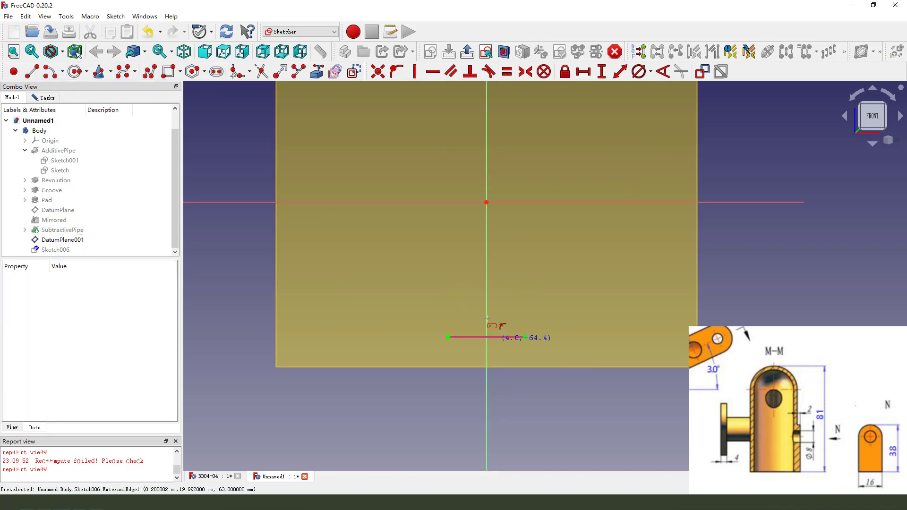
pyautogui.click(486, 264)
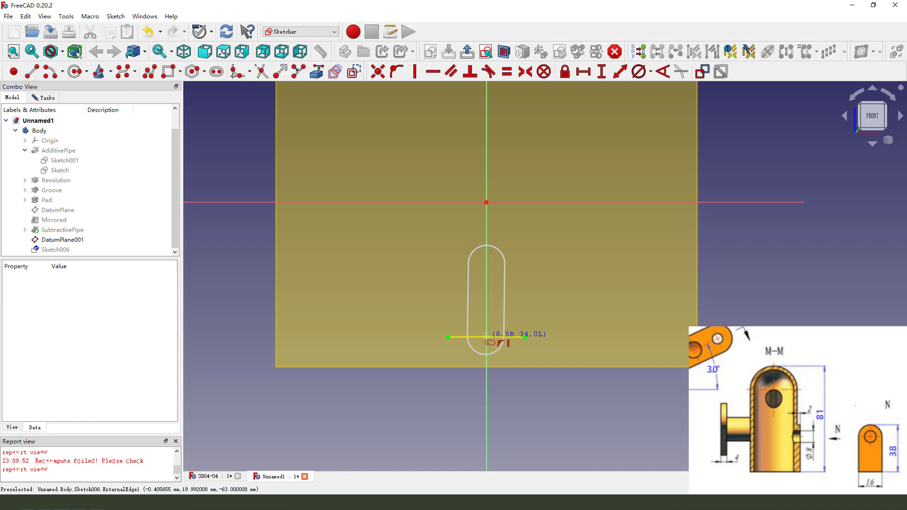
pyautogui.click(486, 337)
pyautogui.scroll(1, 544, 307)
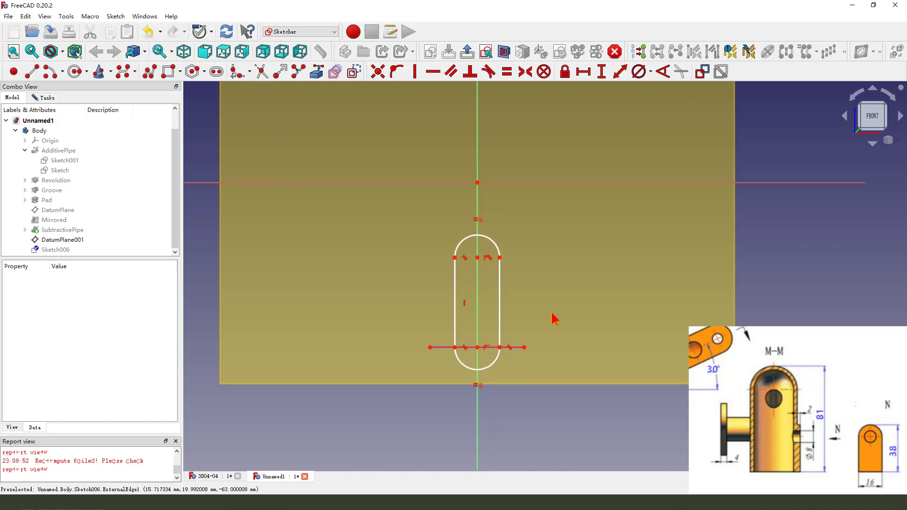
pyautogui.scroll(3, 526, 379)
pyautogui.click(466, 363)
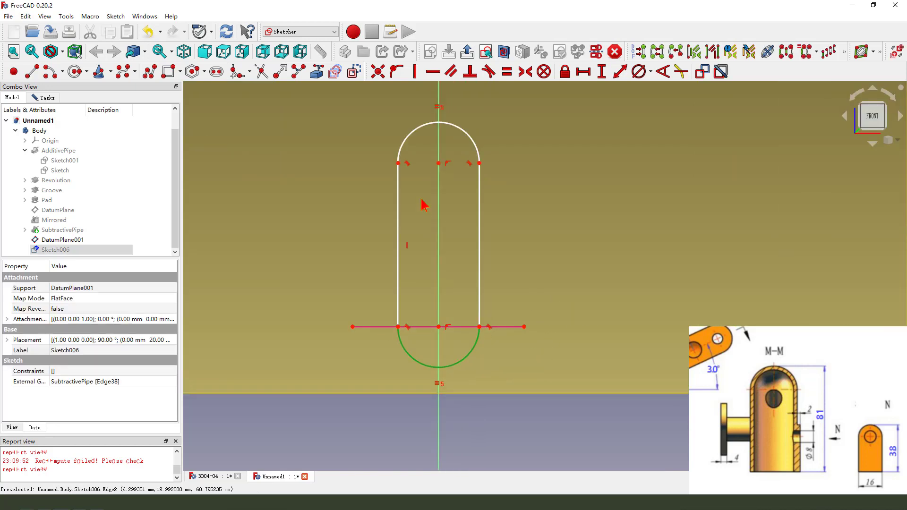
pyautogui.click(355, 72)
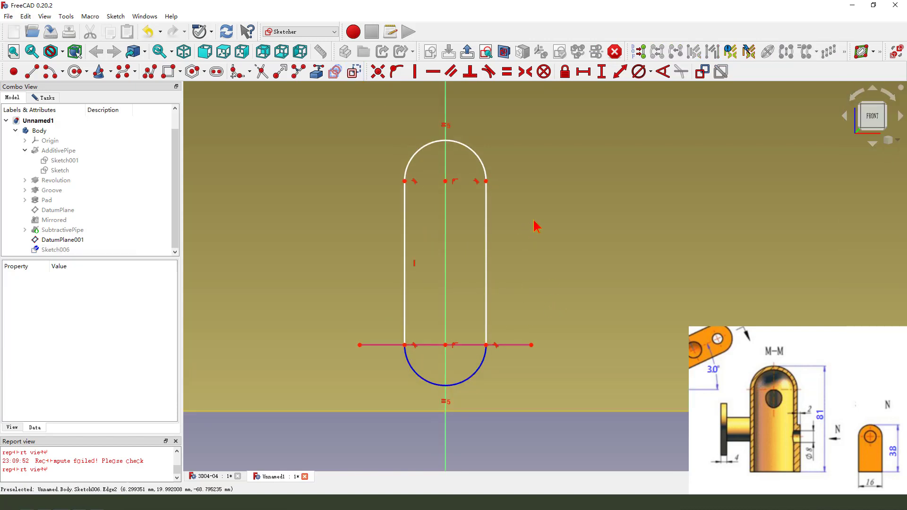
# Constrain the slot's width between the top arc ends to 16 mm
pyautogui.click(405, 181)
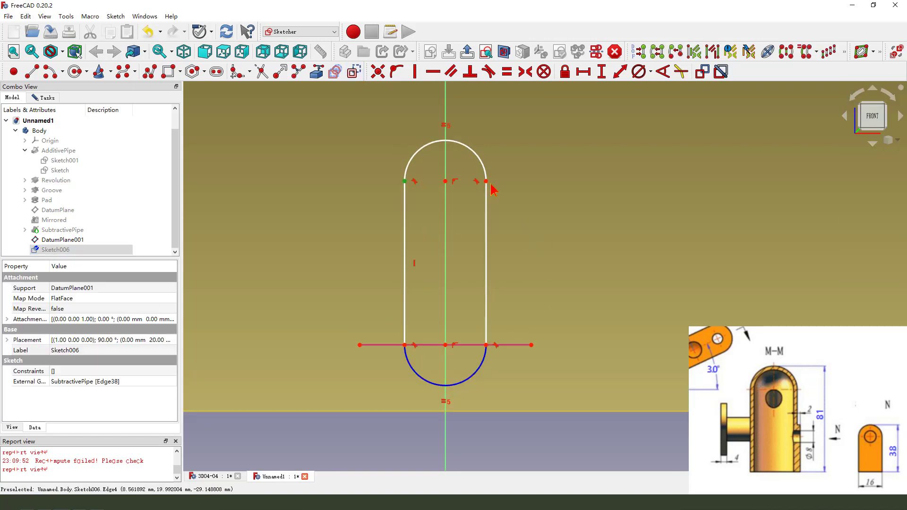
pyautogui.click(486, 181)
pyautogui.click(583, 72)
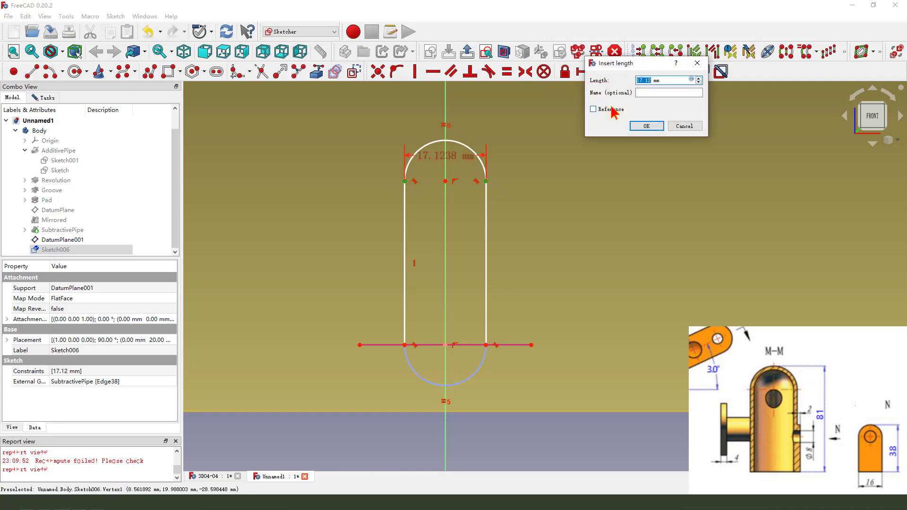
pyautogui.press('Return')
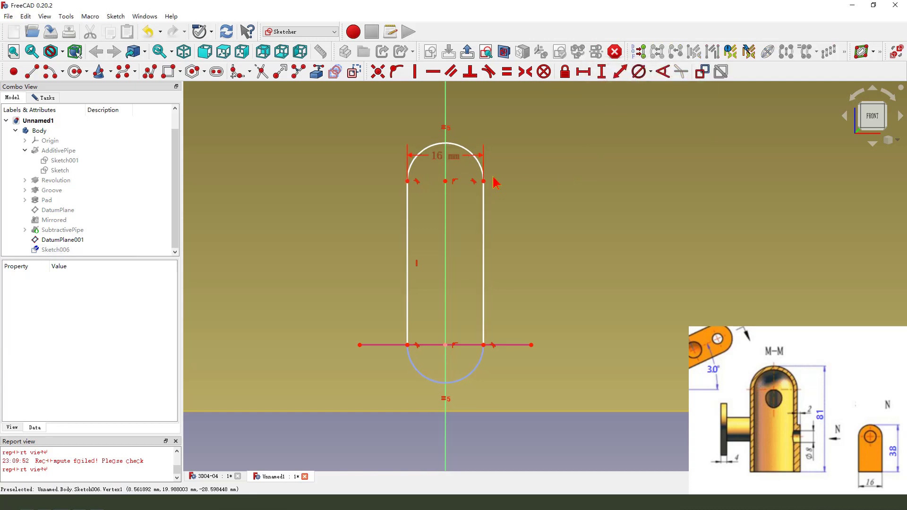
pyautogui.scroll(1, 497, 152)
# Place a point at the top of the arc and constrain it onto the vertical axis
pyautogui.click(14, 72)
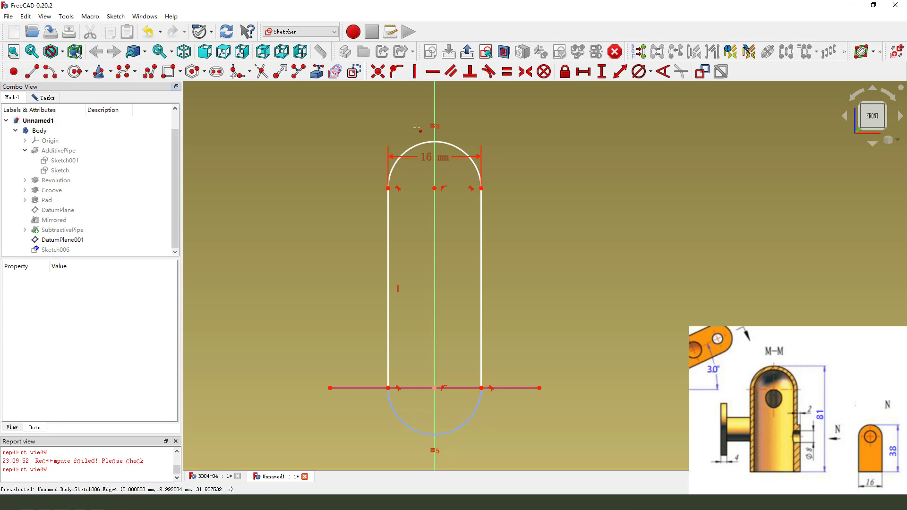
pyautogui.click(441, 143)
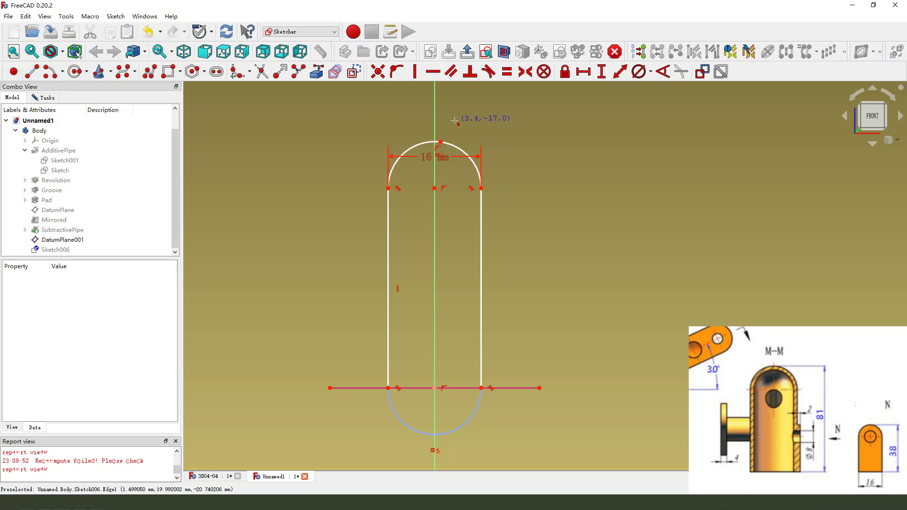
pyautogui.click(441, 142)
pyautogui.click(436, 133)
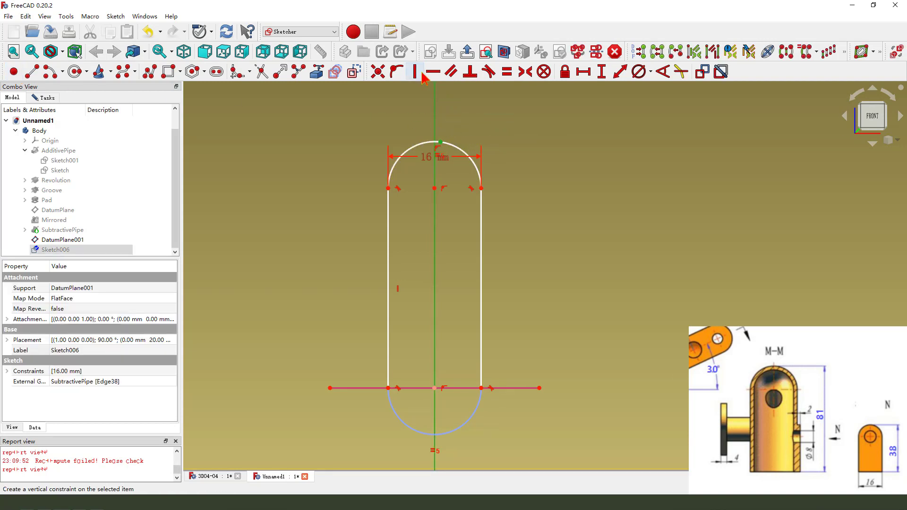
pyautogui.click(396, 72)
# Add a 38 mm vertical height from the arc top to the base, then tidy both dimensions
pyautogui.click(435, 142)
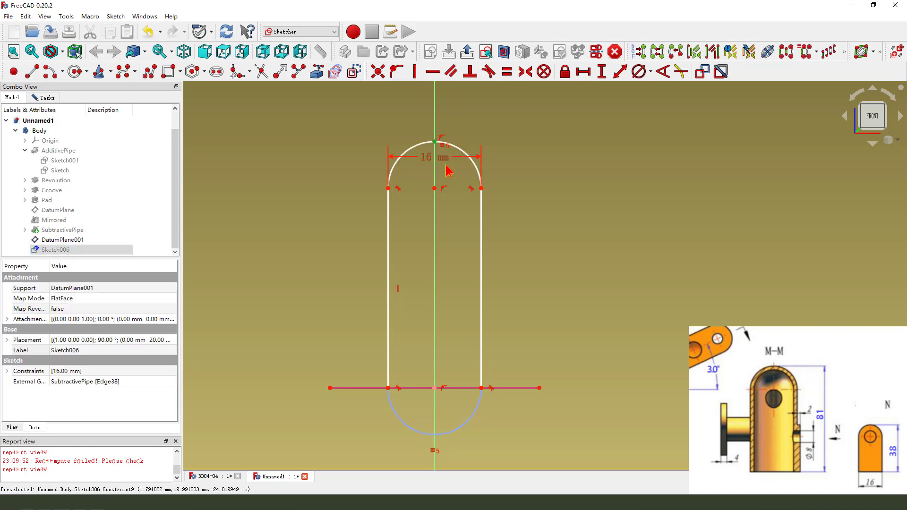
pyautogui.scroll(-2, 448, 184)
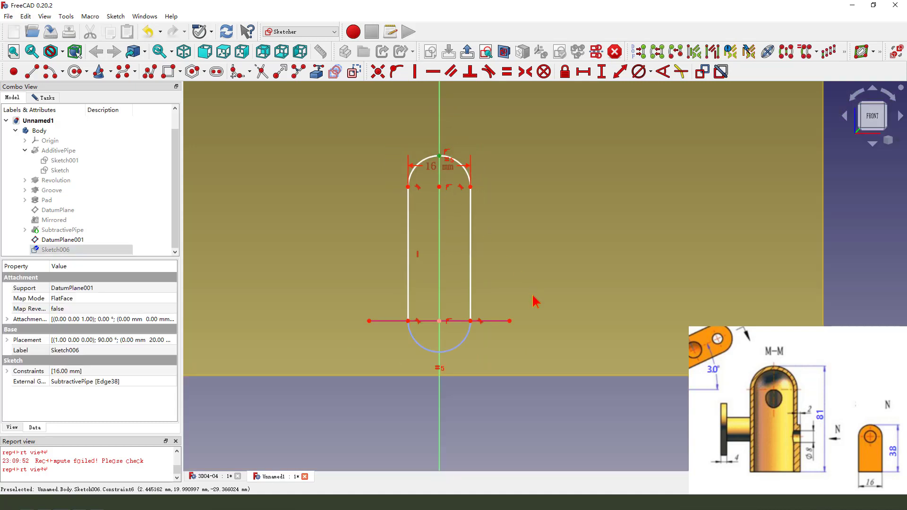
pyautogui.click(471, 321)
pyautogui.click(606, 74)
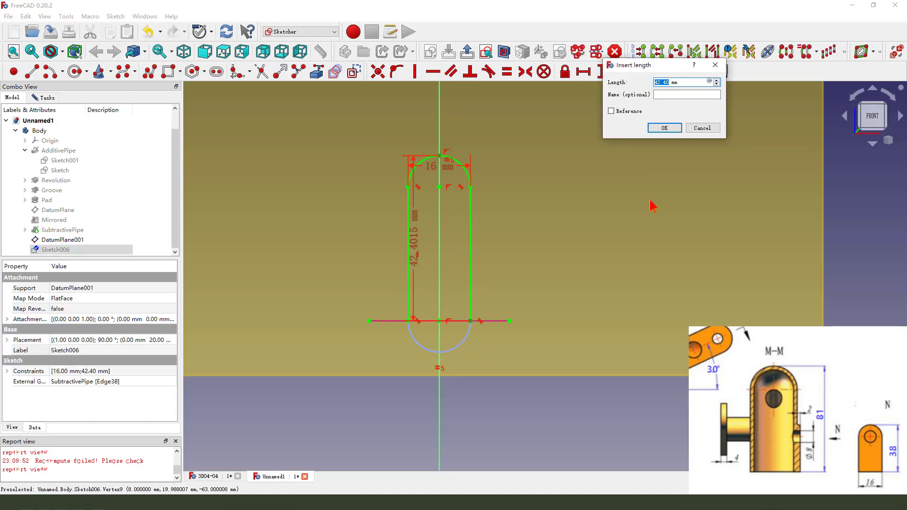
pyautogui.press('Return')
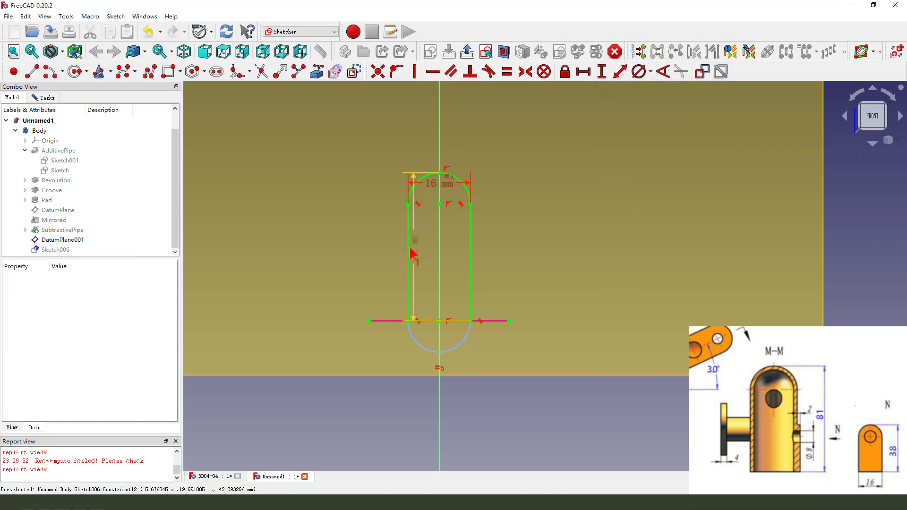
pyautogui.moveTo(418, 255); pyautogui.dragTo(526, 251)
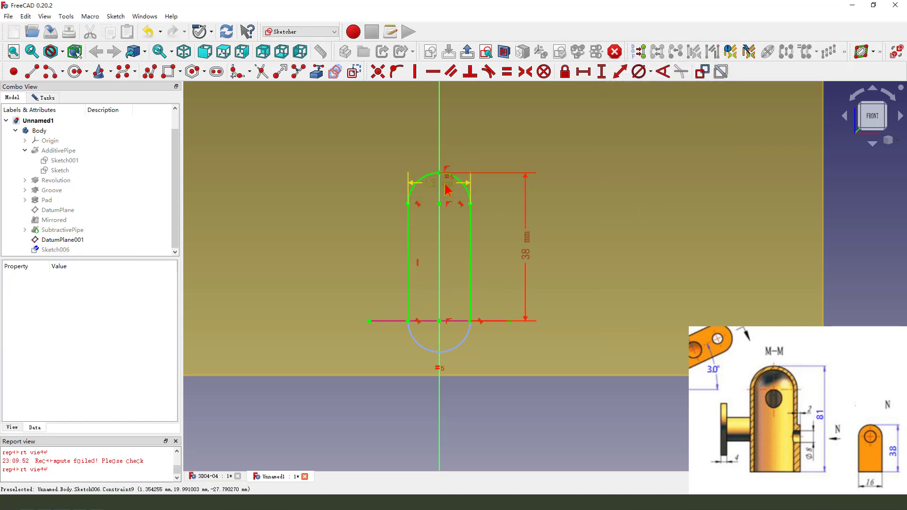
pyautogui.moveTo(444, 183); pyautogui.dragTo(464, 151)
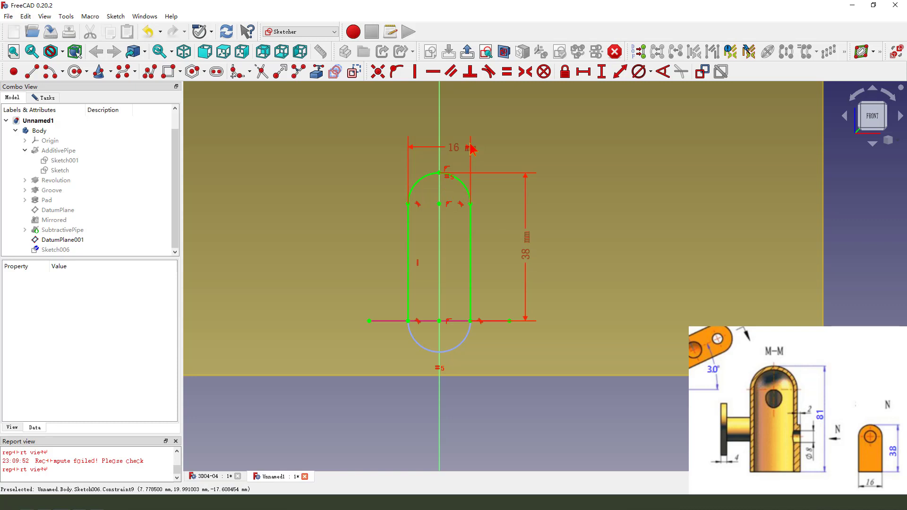
# Draw the straight bottom edge closing the outline and leave the sketch
pyautogui.click(37, 75)
pyautogui.click(408, 322)
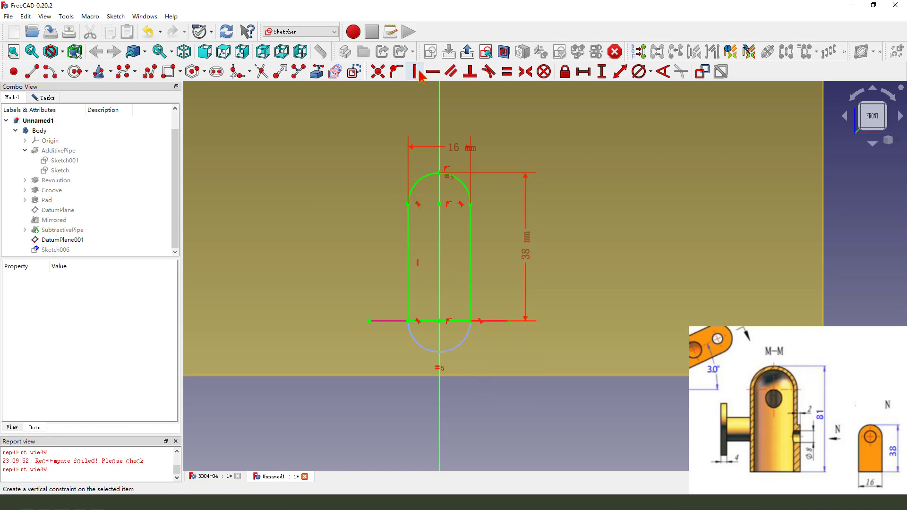
pyautogui.click(466, 51)
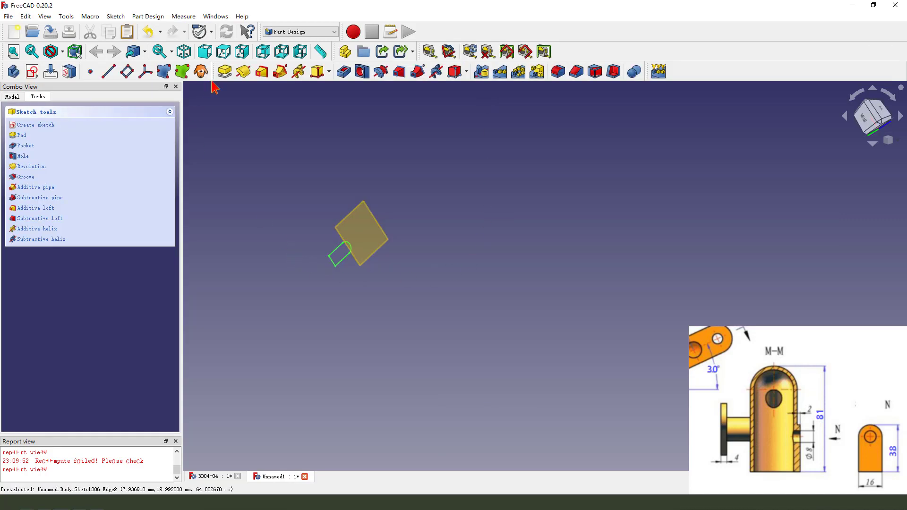
# Pad the tab sketch with type 'To first' so it meets the hub
pyautogui.moveTo(345, 279); pyautogui.dragTo(388, 309, button='middle')
pyautogui.click(130, 154)
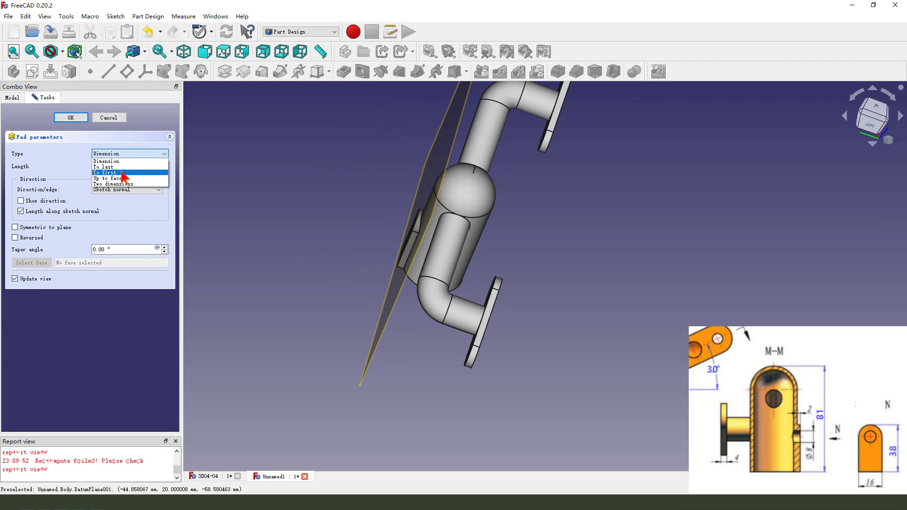
pyautogui.click(122, 173)
pyautogui.moveTo(448, 269); pyautogui.dragTo(601, 120, button='middle')
pyautogui.scroll(3, 298, 312)
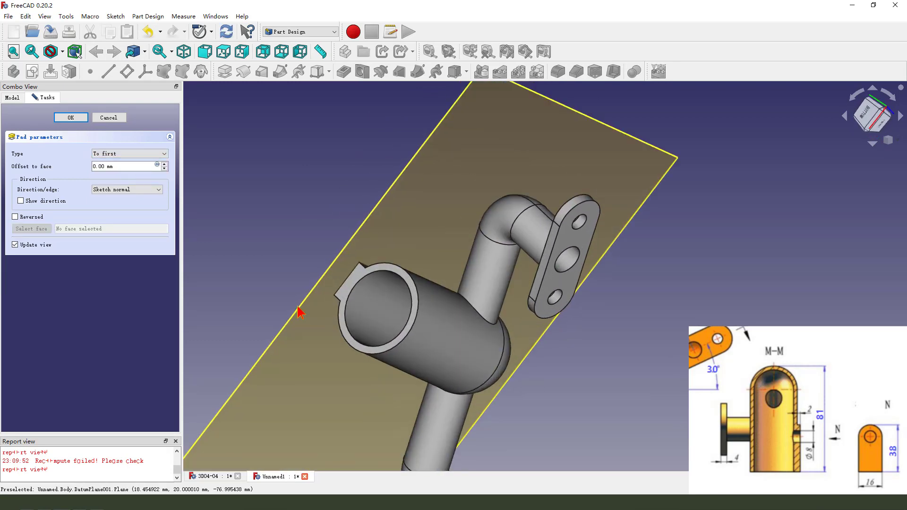
pyautogui.scroll(2, 299, 312)
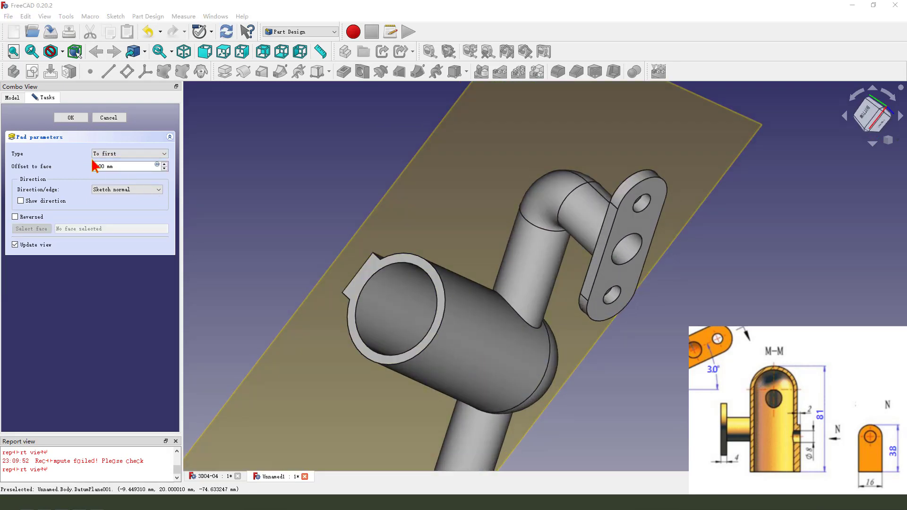
pyautogui.moveTo(165, 216)
pyautogui.mouseDown()
pyautogui.moveTo(349, 388)
pyautogui.moveTo(439, 382)
pyautogui.mouseUp()
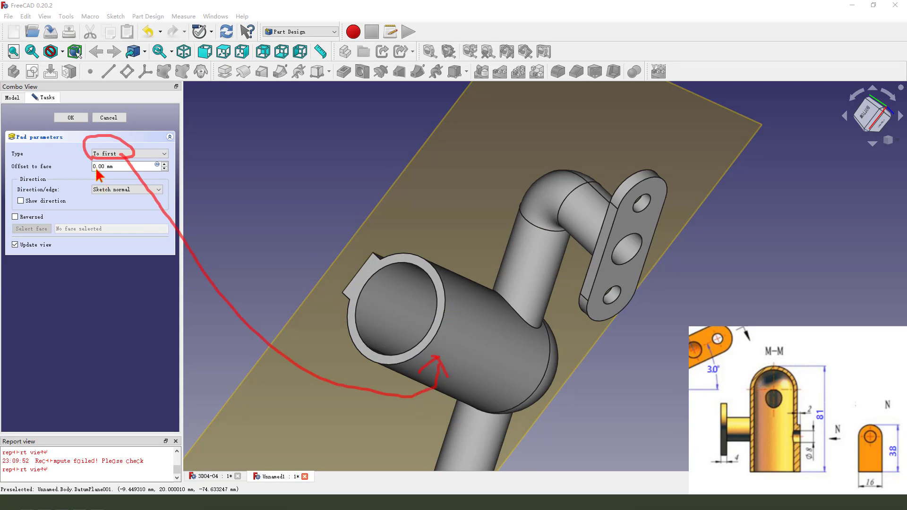
pyautogui.press('Escape')
# Hide DatumPlane001 and select the new tab's flat face
pyautogui.moveTo(461, 243); pyautogui.dragTo(480, 260, button='middle')
pyautogui.scroll(-3, 288, 187)
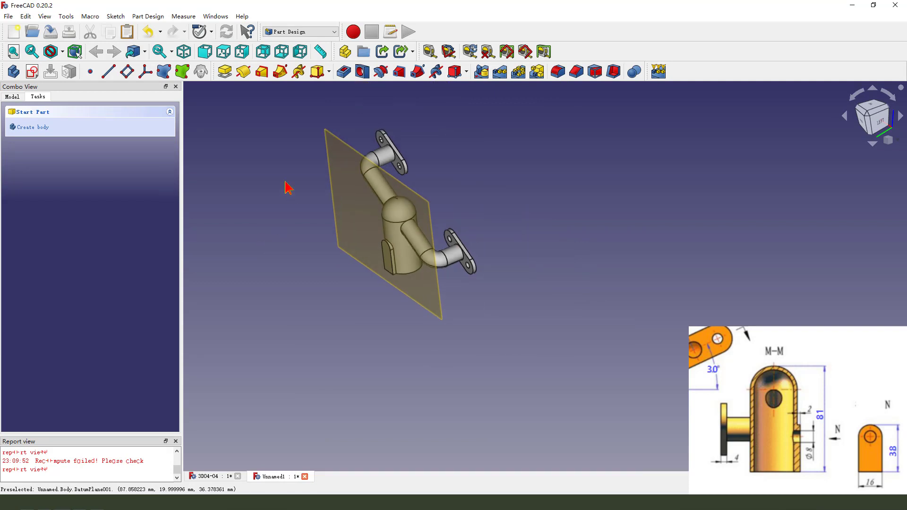
pyautogui.click(17, 98)
pyautogui.click(66, 238)
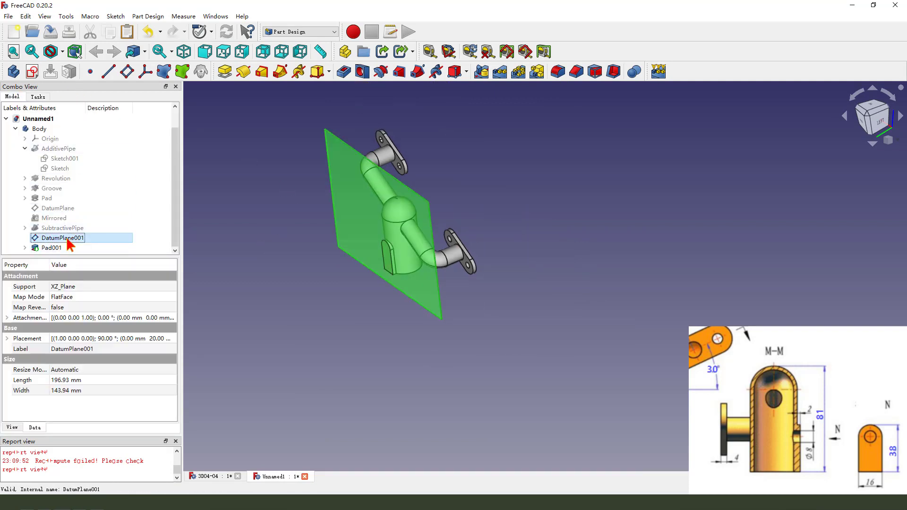
pyautogui.press('space')
pyautogui.scroll(5, 449, 283)
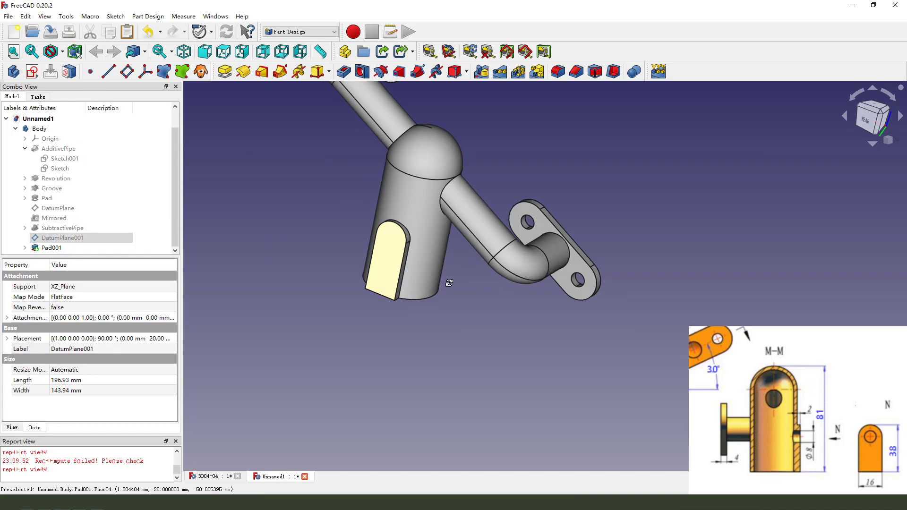
pyautogui.scroll(2, 357, 235)
pyautogui.scroll(-2, 474, 365)
pyautogui.scroll(3, 397, 261)
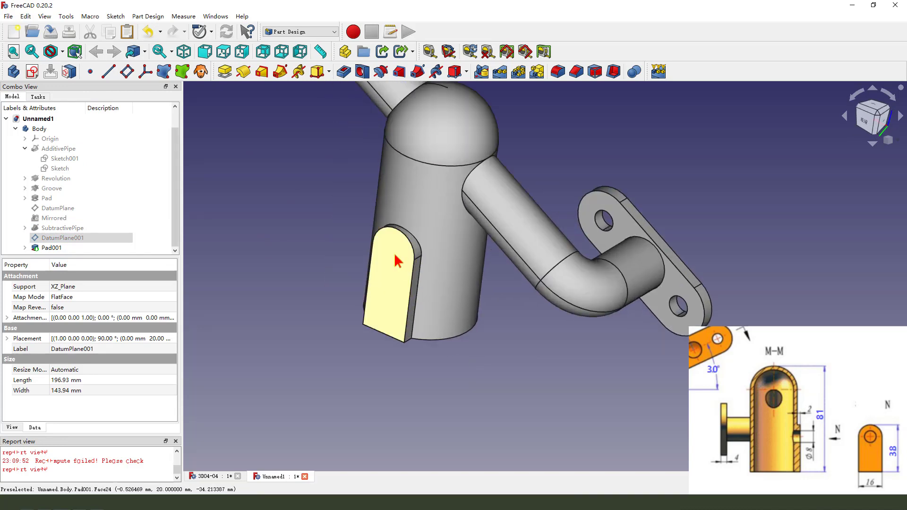
pyautogui.click(395, 259)
pyautogui.scroll(-3, 395, 258)
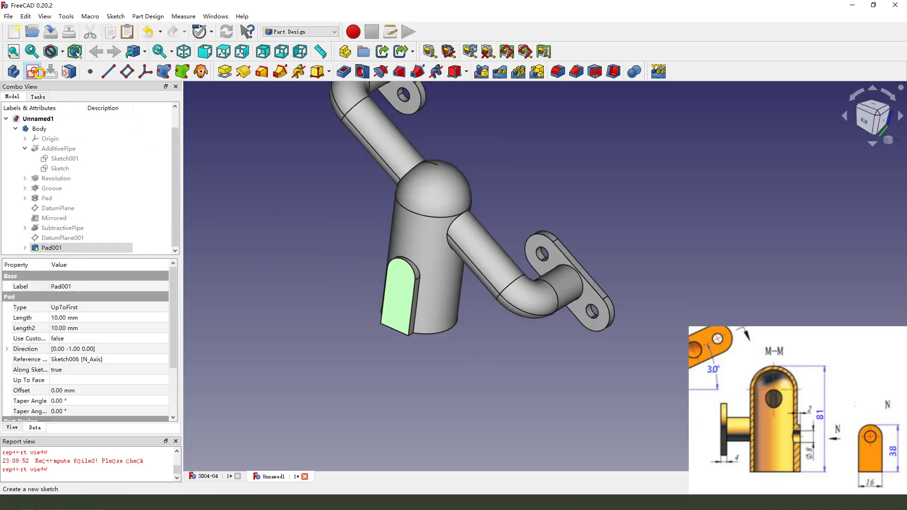
# Start a sketch on the tab face and import its rounded edge as external geometry
pyautogui.click(32, 71)
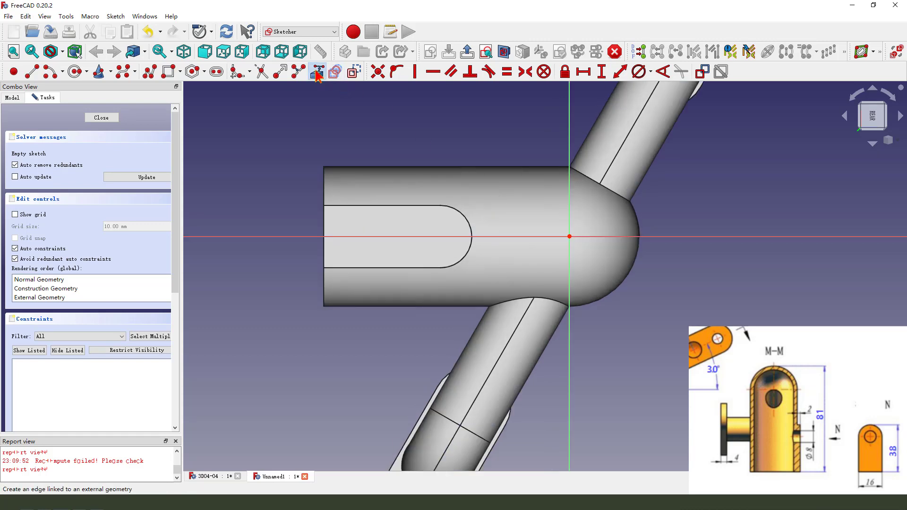
pyautogui.click(335, 71)
pyautogui.click(472, 235)
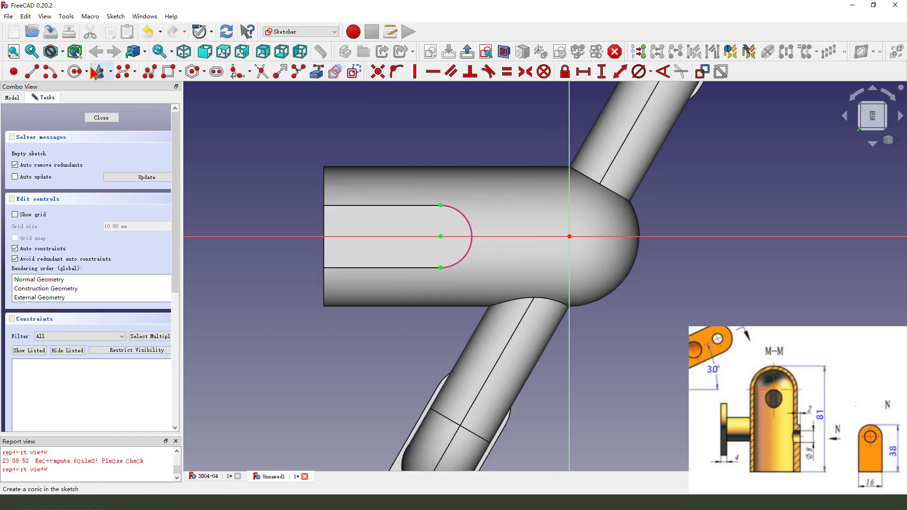
# Draw a circle at the arc centre, constrain it to 8 mm diameter, and close the sketch
pyautogui.click(441, 236)
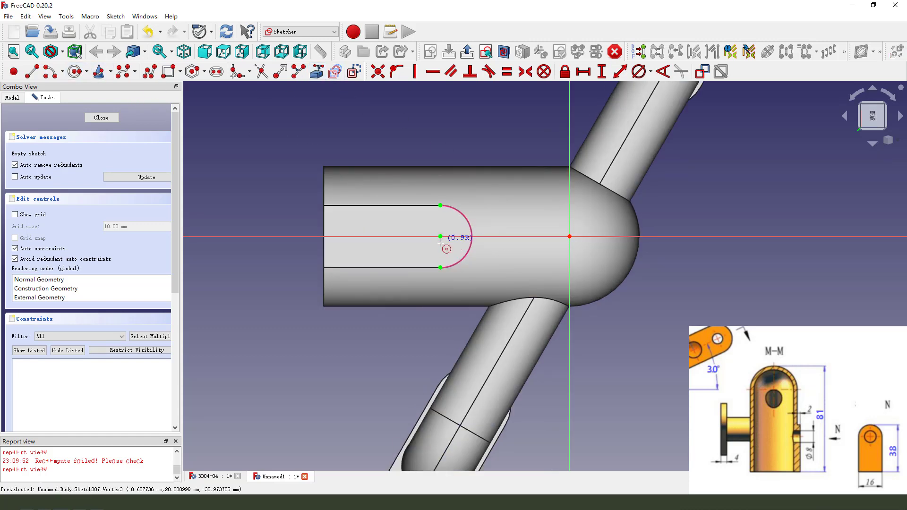
pyautogui.click(453, 244)
pyautogui.click(440, 226)
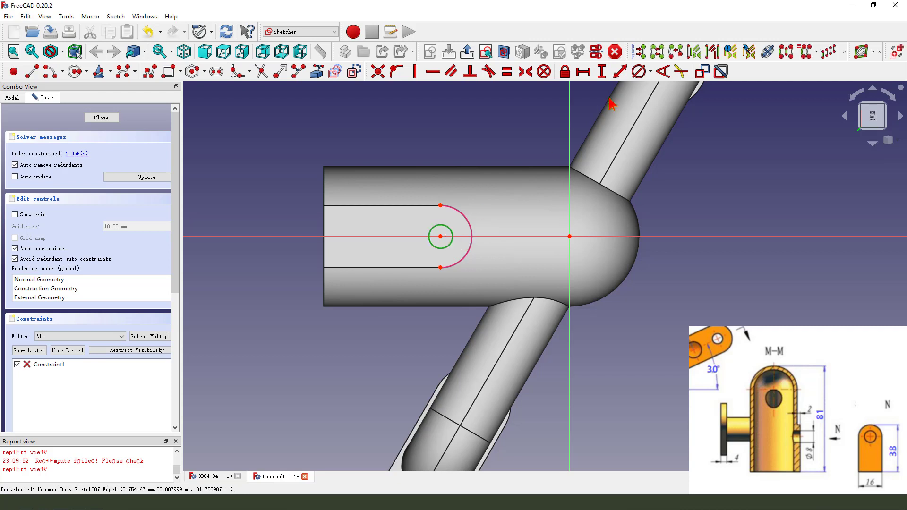
pyautogui.click(639, 71)
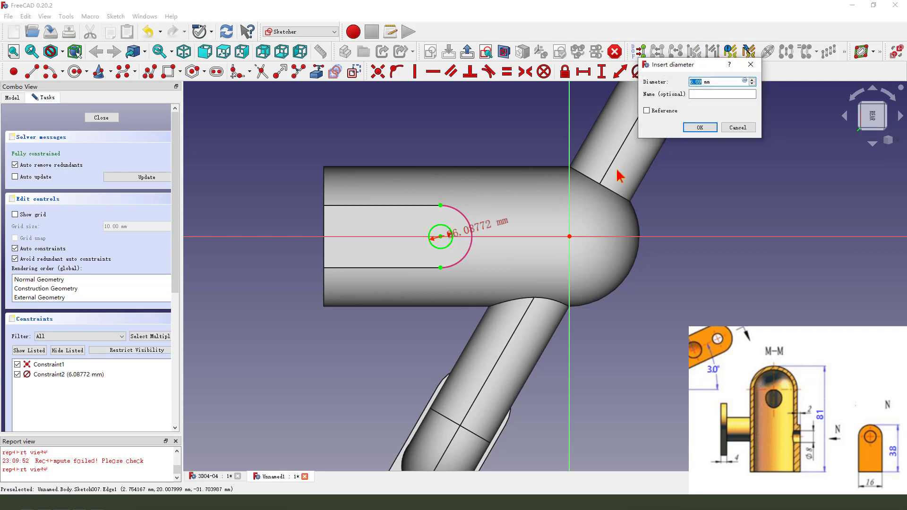
pyautogui.press('Return')
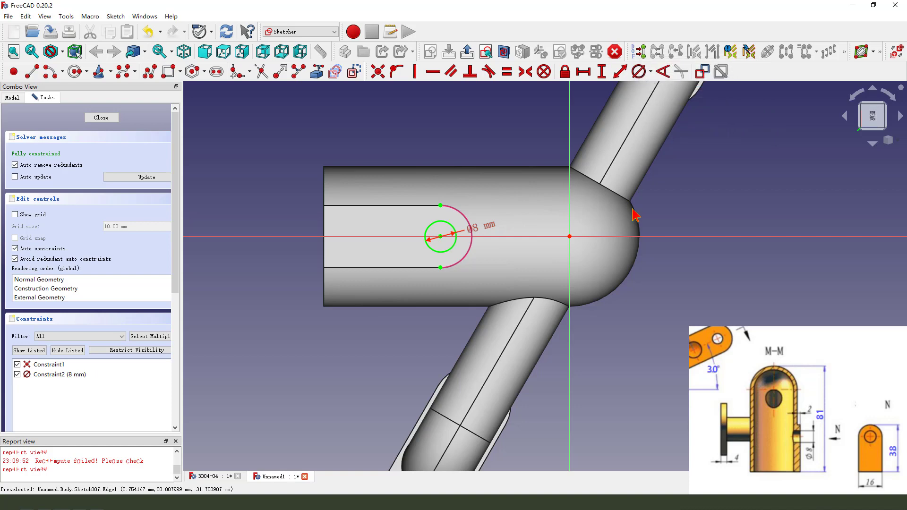
pyautogui.click(468, 52)
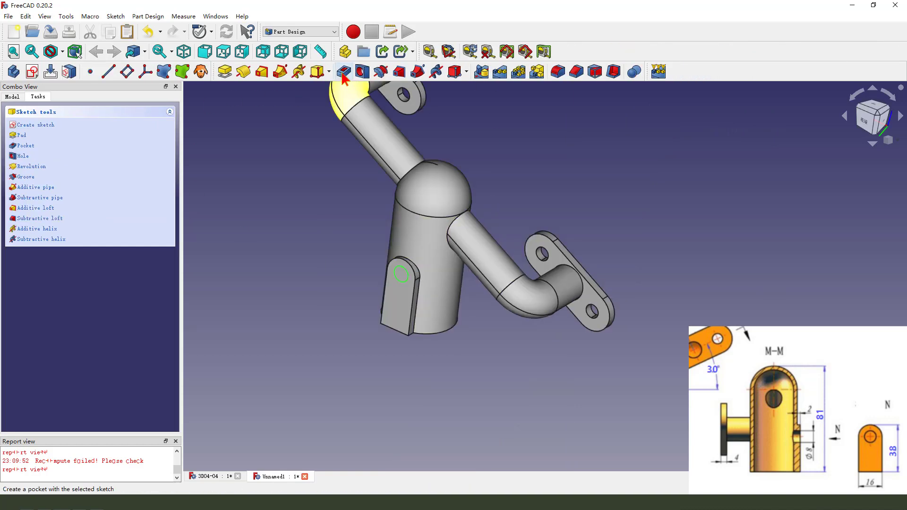
# Pocket the 8 mm circle through the tab with type 'To first'
pyautogui.click(343, 71)
pyautogui.moveTo(431, 314); pyautogui.dragTo(428, 198, button='middle')
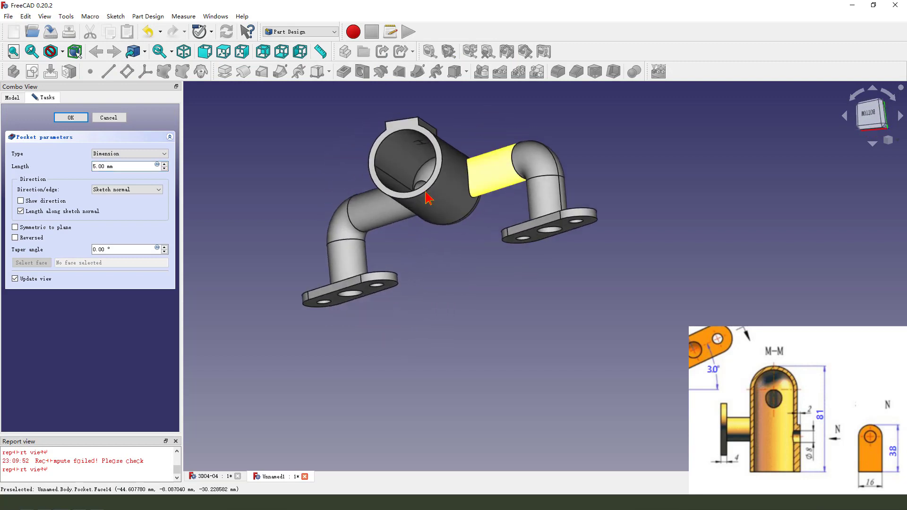
pyautogui.click(127, 155)
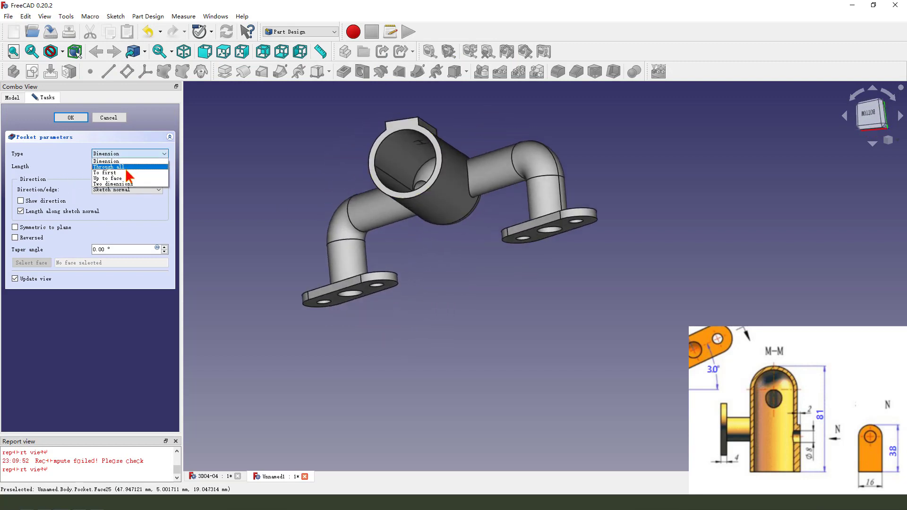
pyautogui.click(127, 172)
pyautogui.moveTo(415, 168); pyautogui.dragTo(468, 246, button='middle')
pyautogui.click(71, 118)
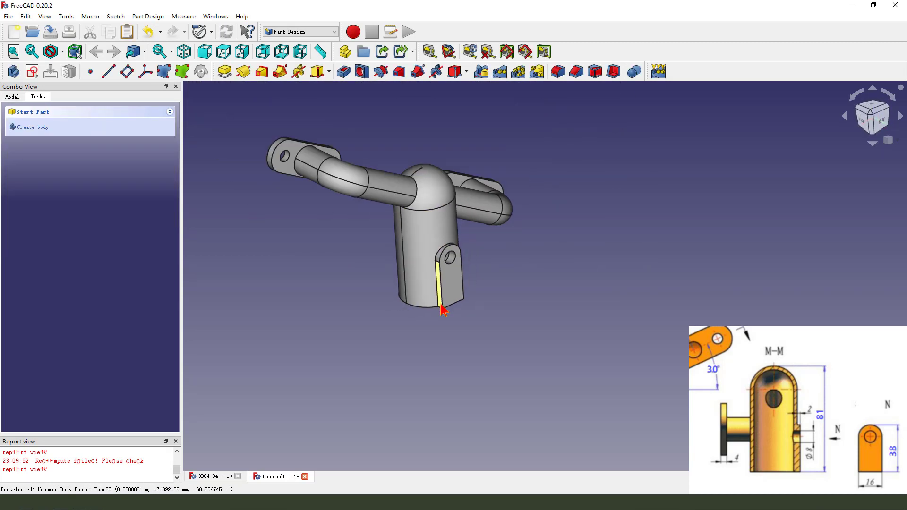
pyautogui.moveTo(452, 317); pyautogui.dragTo(422, 316, button='middle')
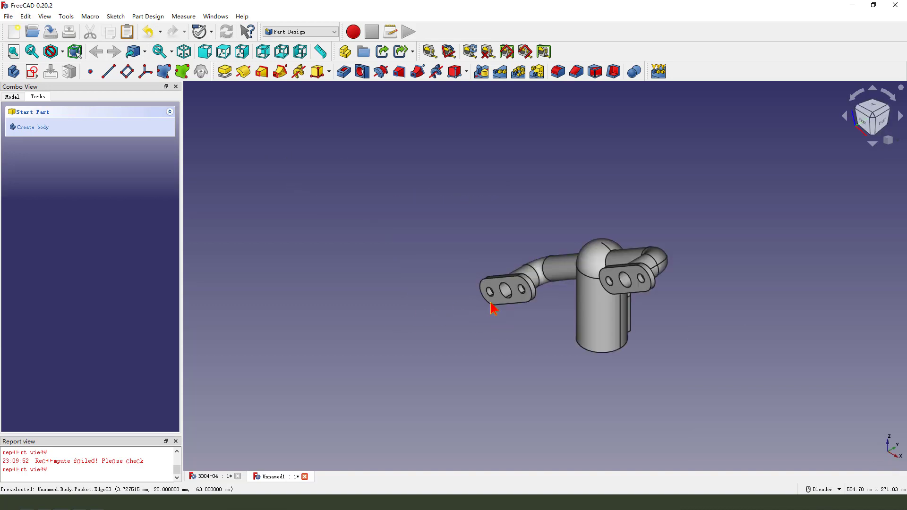
# Set the Body's shape colour to orange through its Appearance properties
pyautogui.press('v')
pyautogui.press('f')
pyautogui.click(12, 97)
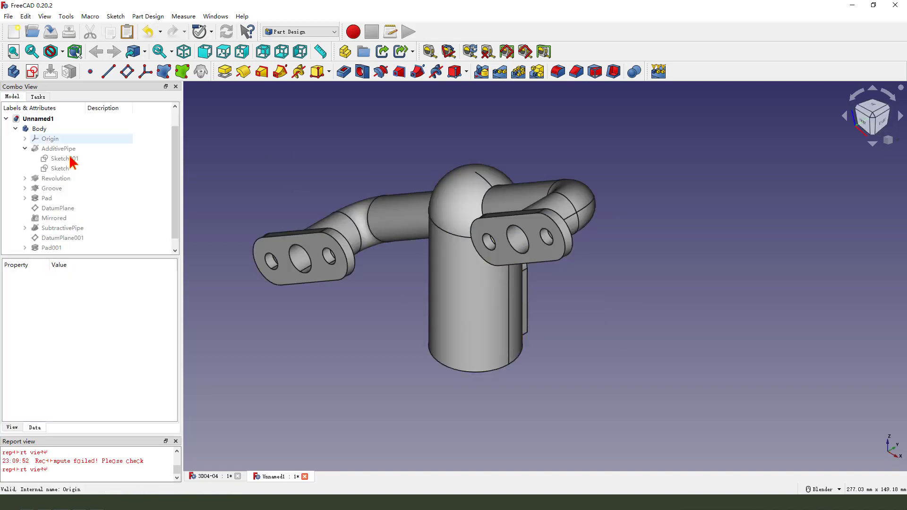
pyautogui.click(41, 134)
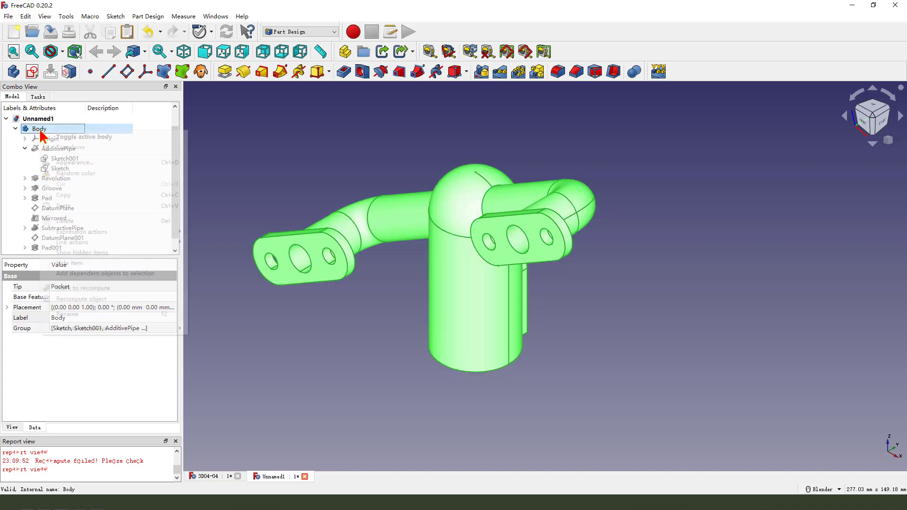
pyautogui.rightClick(42, 133)
pyautogui.click(74, 162)
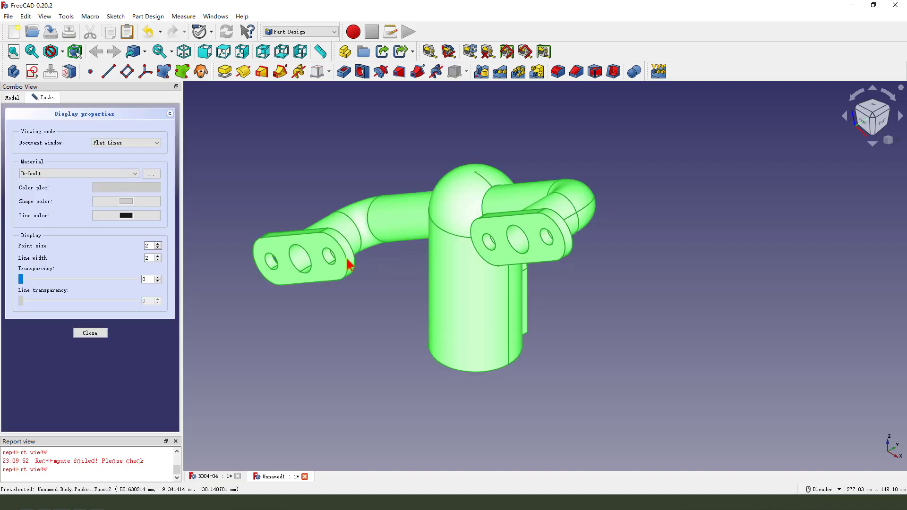
pyautogui.click(126, 201)
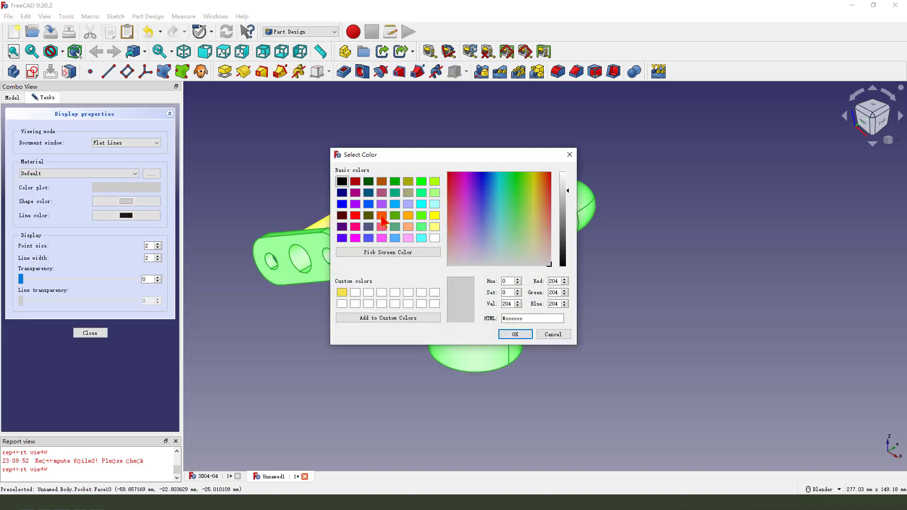
pyautogui.click(382, 216)
pyautogui.click(515, 334)
pyautogui.click(92, 333)
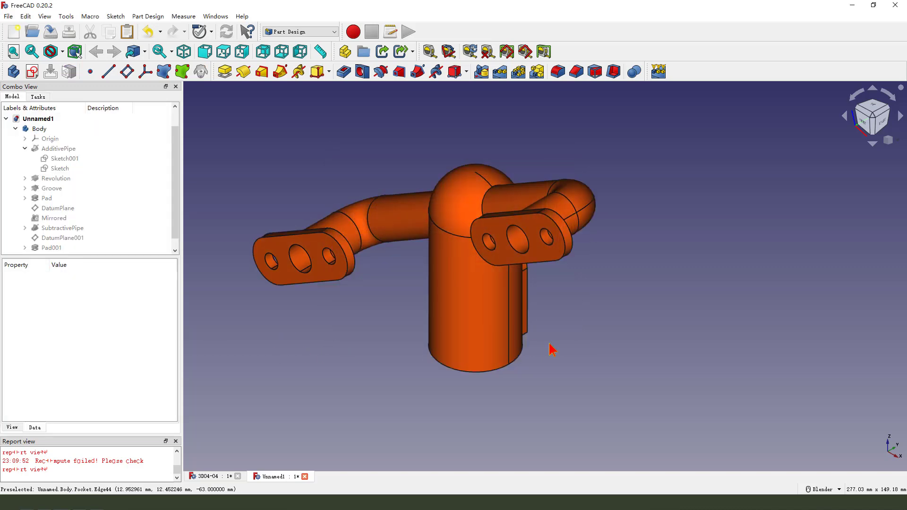
pyautogui.moveTo(550, 350); pyautogui.dragTo(381, 265, button='middle')
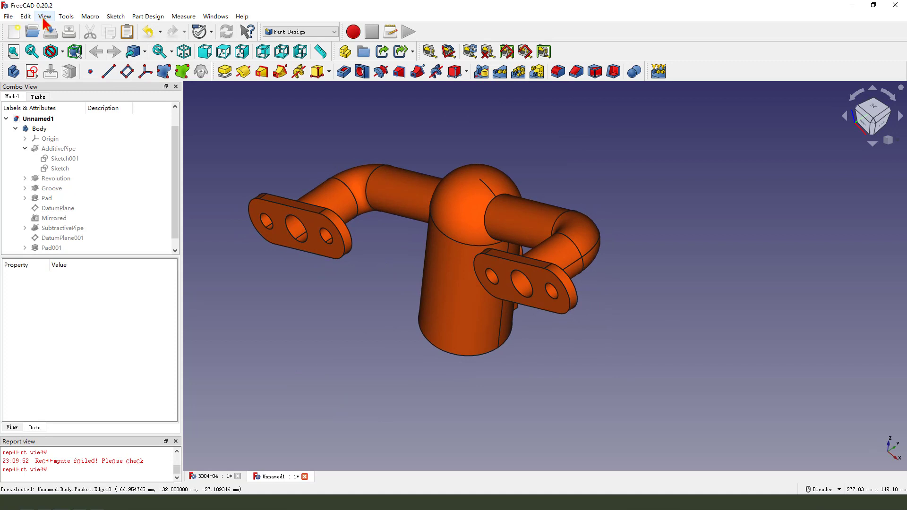
# Apply a persistent section cut along Y at offset 0 and flip the visible half
pyautogui.click(45, 17)
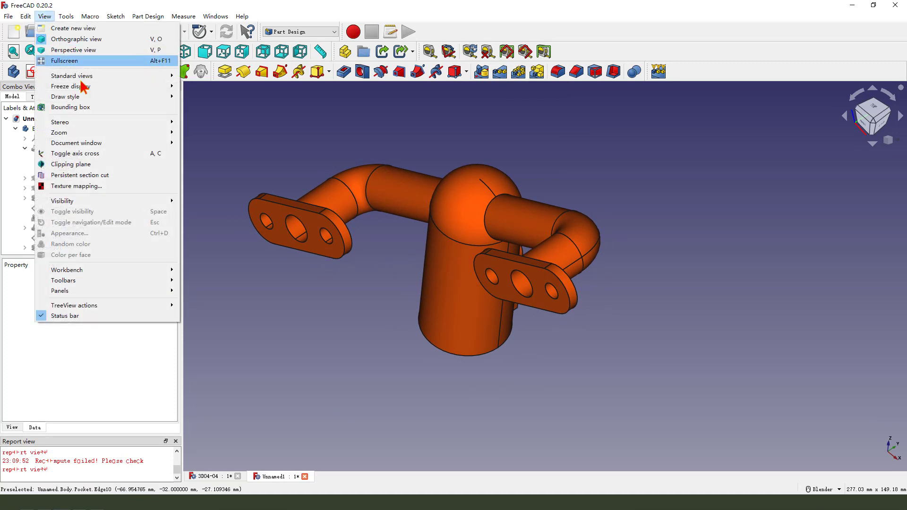
pyautogui.click(76, 180)
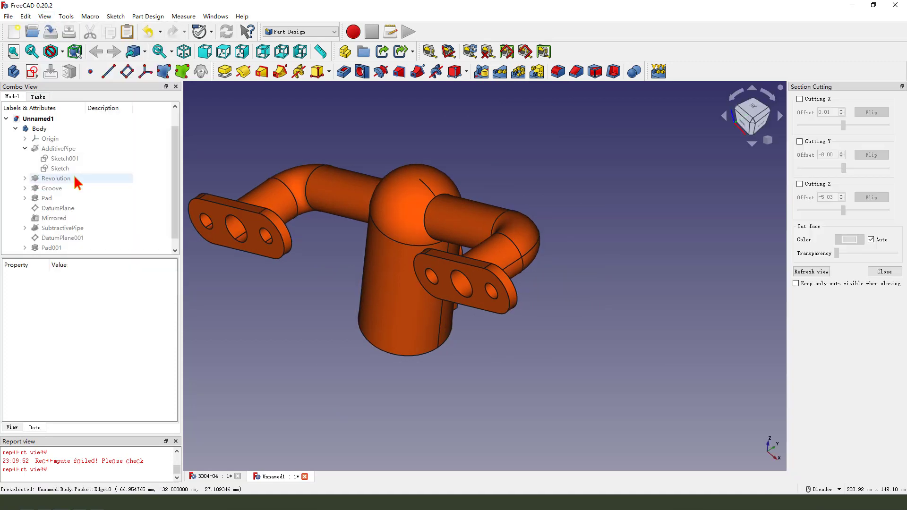
pyautogui.scroll(-1, 612, 242)
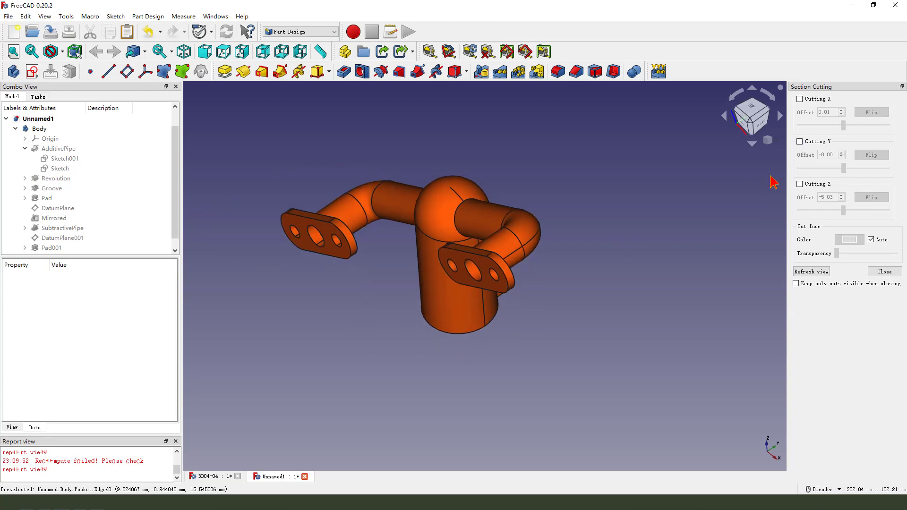
pyautogui.click(800, 141)
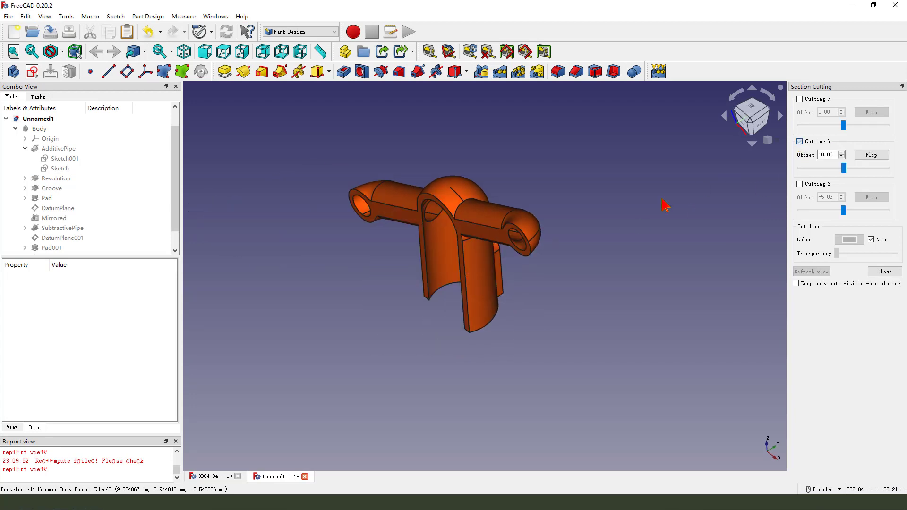
pyautogui.press('1')
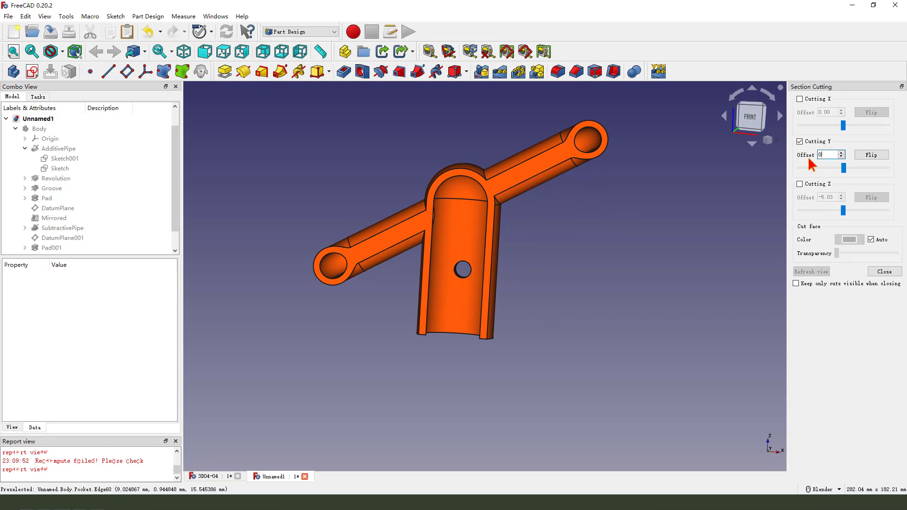
pyautogui.click(872, 155)
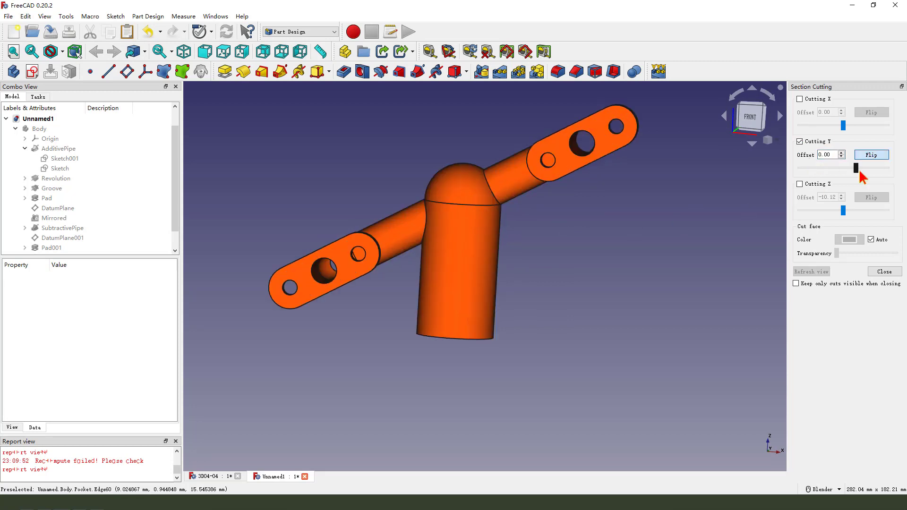
pyautogui.click(872, 155)
pyautogui.moveTo(622, 212); pyautogui.dragTo(589, 254, button='middle')
pyautogui.click(872, 156)
pyautogui.moveTo(721, 178); pyautogui.dragTo(533, 359, button='middle')
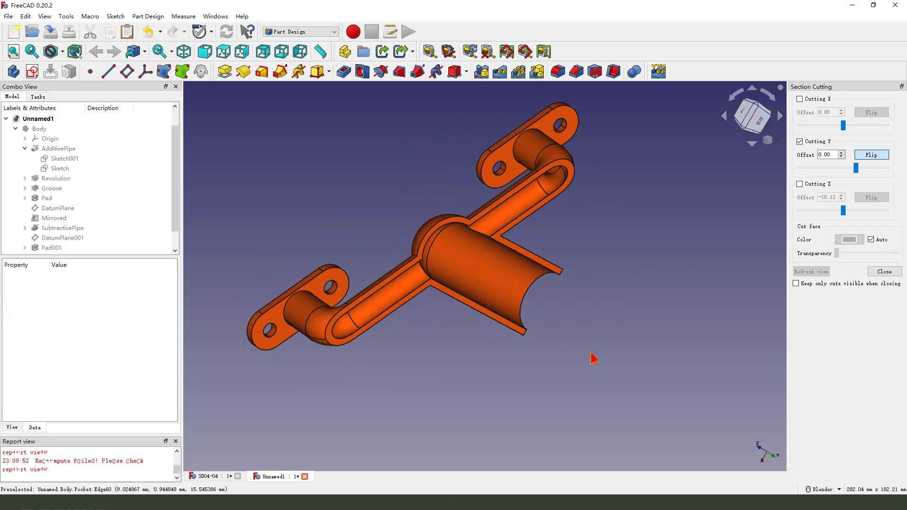